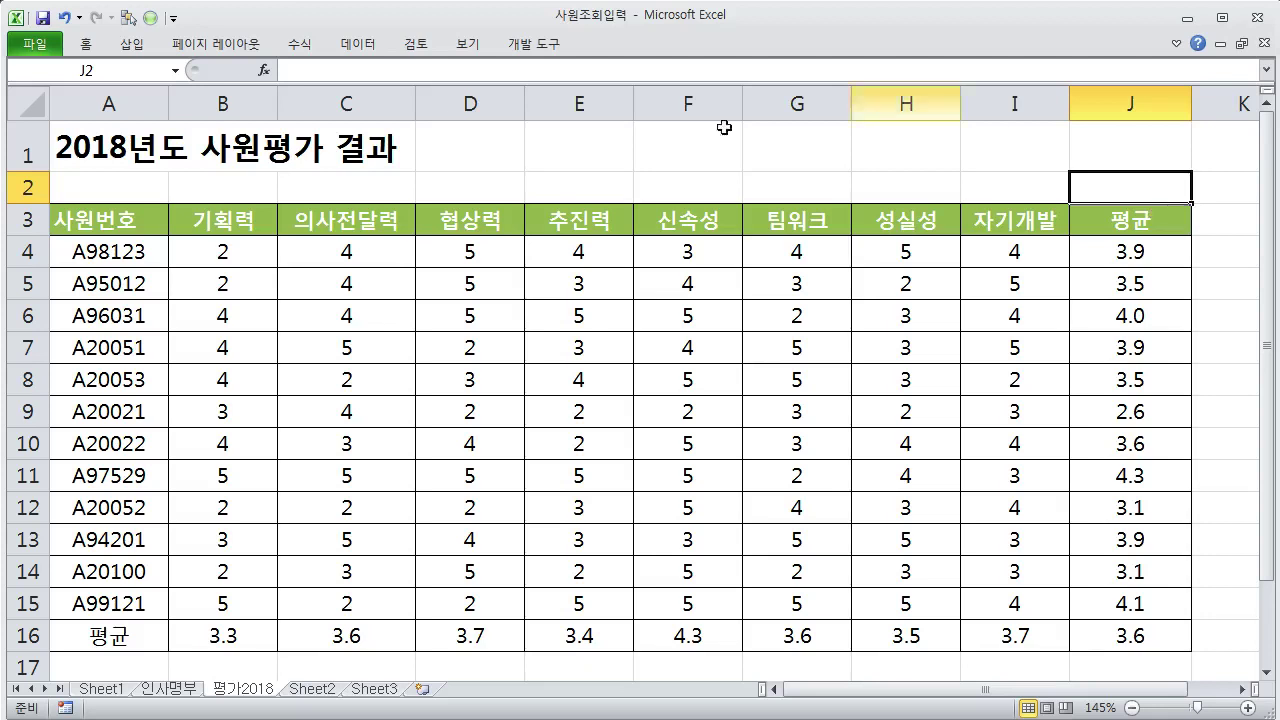
- Examine the first employee's number and individual evaluation scores in row 4 of the 평가2018 sheet
{"action": "left_click", "coordinate": [131, 257]}
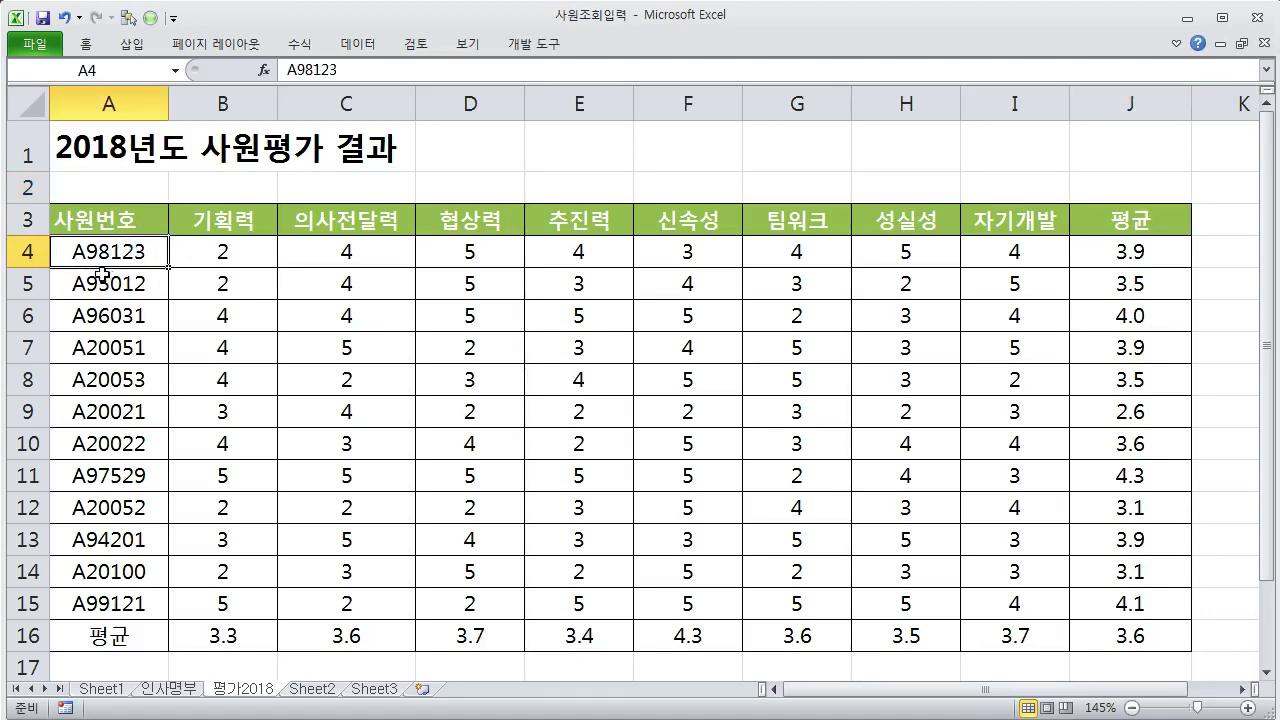
{"action": "left_click", "coordinate": [248, 251]}
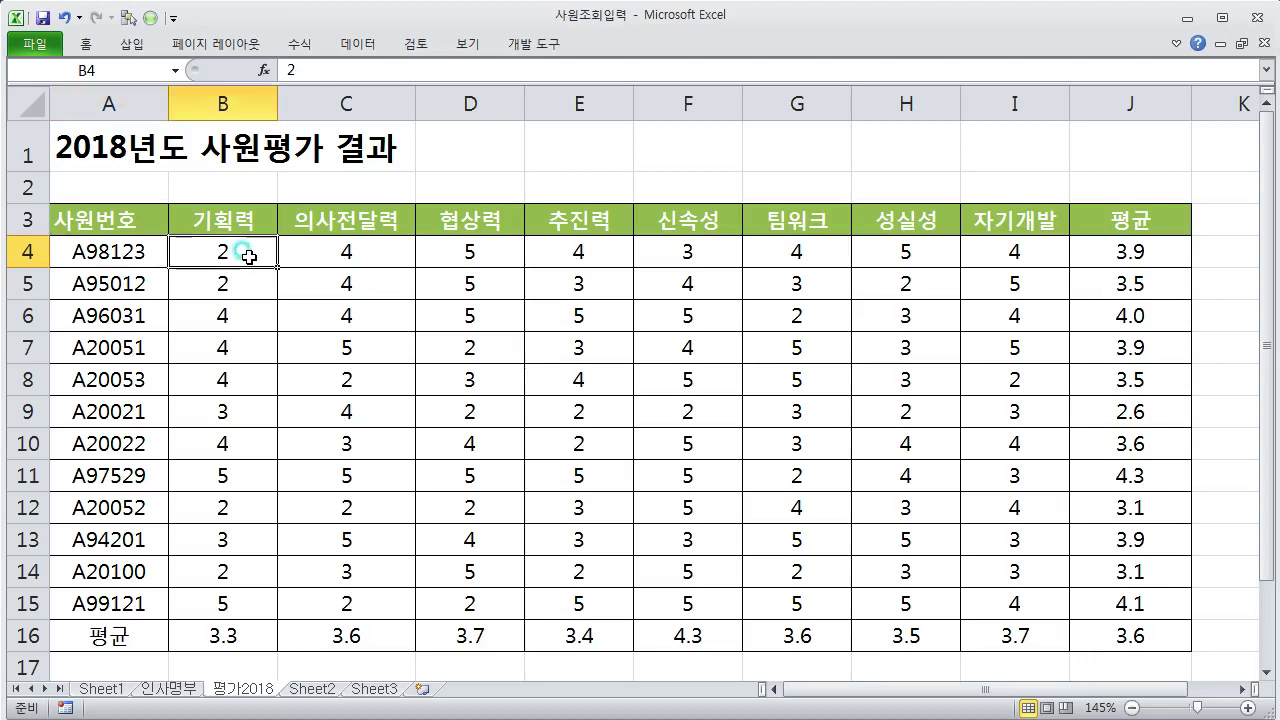
{"action": "left_click", "coordinate": [374, 245]}
{"action": "left_click", "coordinate": [466, 246]}
{"action": "left_click", "coordinate": [648, 254]}
{"action": "left_click", "coordinate": [808, 252]}
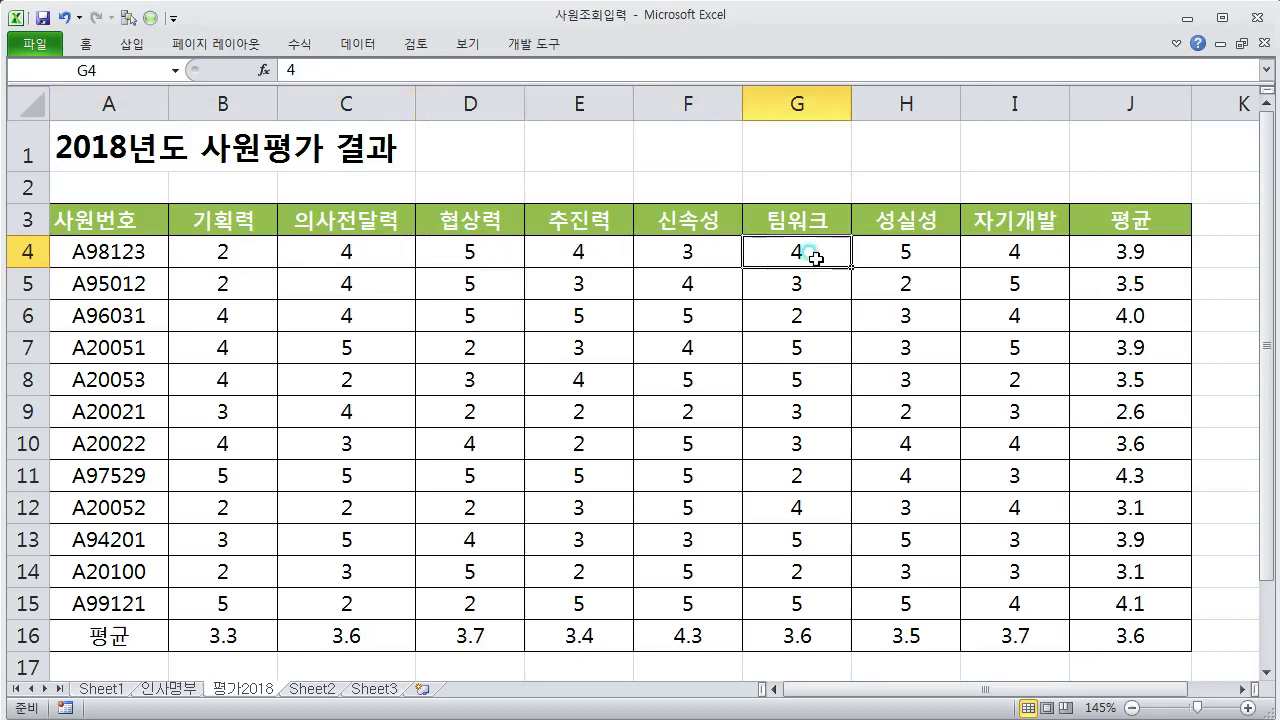
{"action": "left_click", "coordinate": [910, 251]}
{"action": "left_click", "coordinate": [1030, 252]}
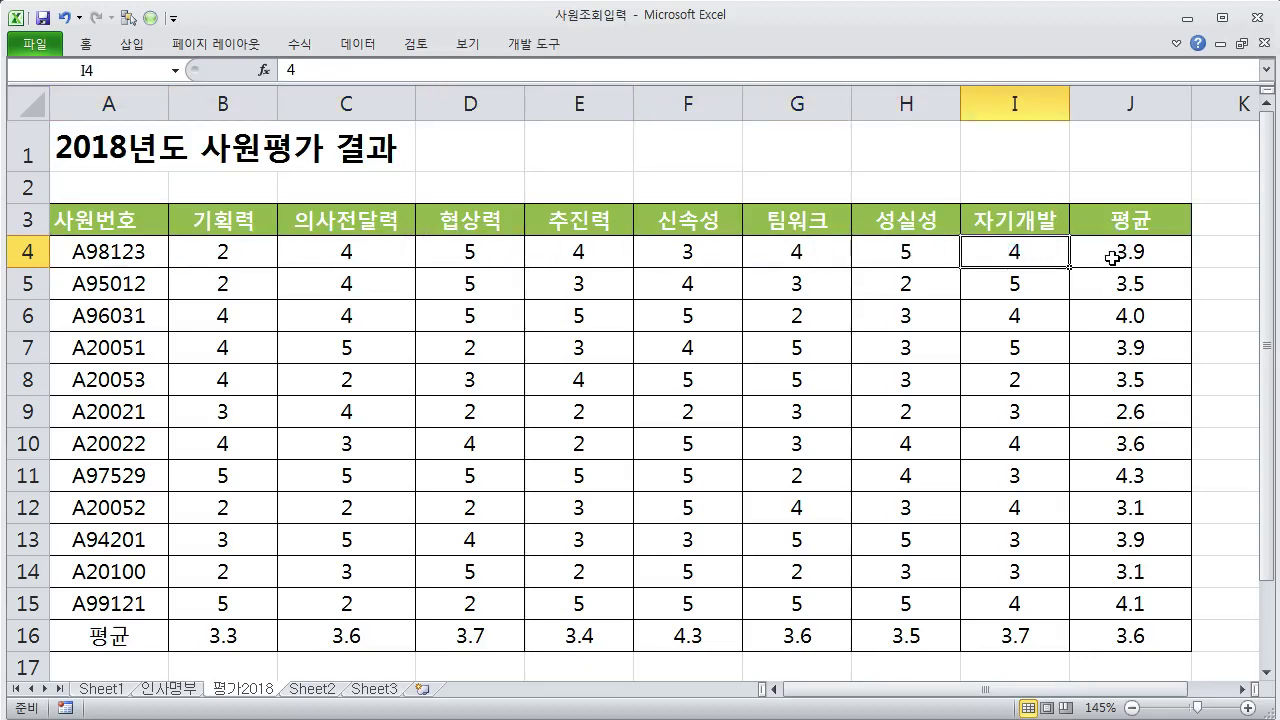
- Inspect the AVERAGE formulas across the 평균 row, from B16 to the overall average in J16
{"action": "left_click", "coordinate": [126, 643]}
{"action": "left_click", "coordinate": [222, 632]}
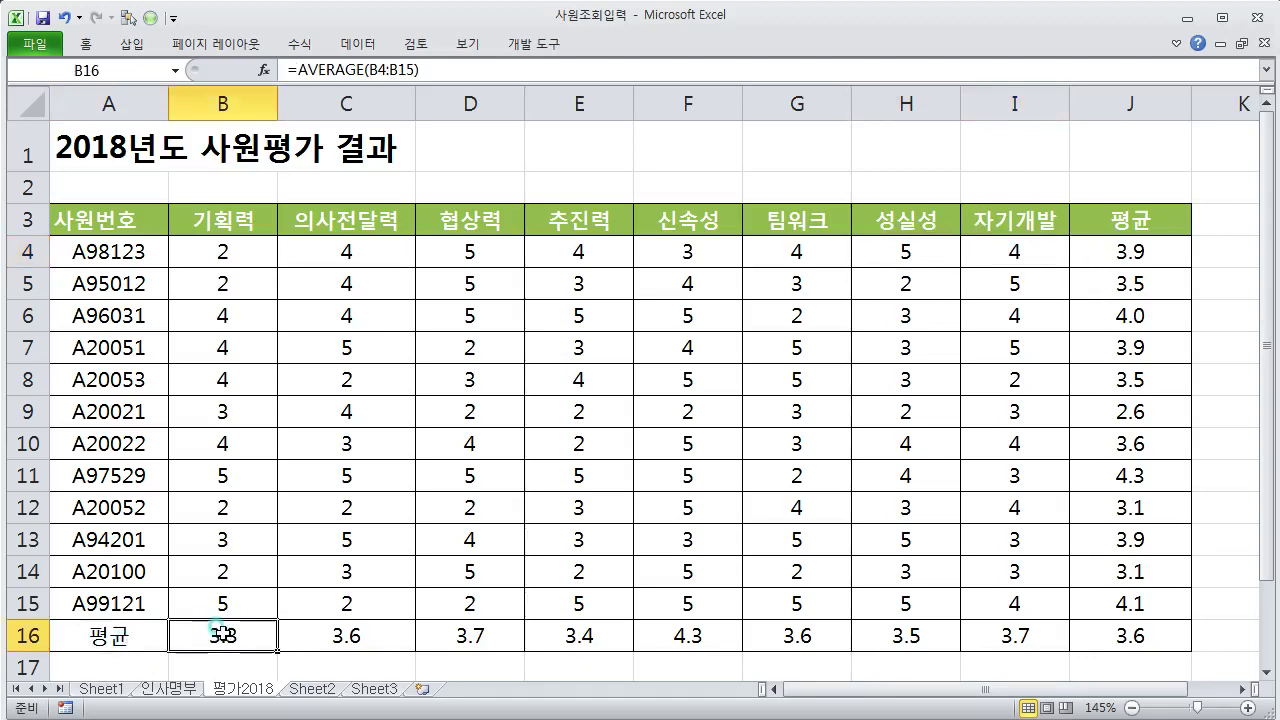
{"action": "left_click", "coordinate": [335, 632]}
{"action": "left_click", "coordinate": [490, 636]}
{"action": "left_click", "coordinate": [560, 628]}
{"action": "left_click", "coordinate": [682, 630]}
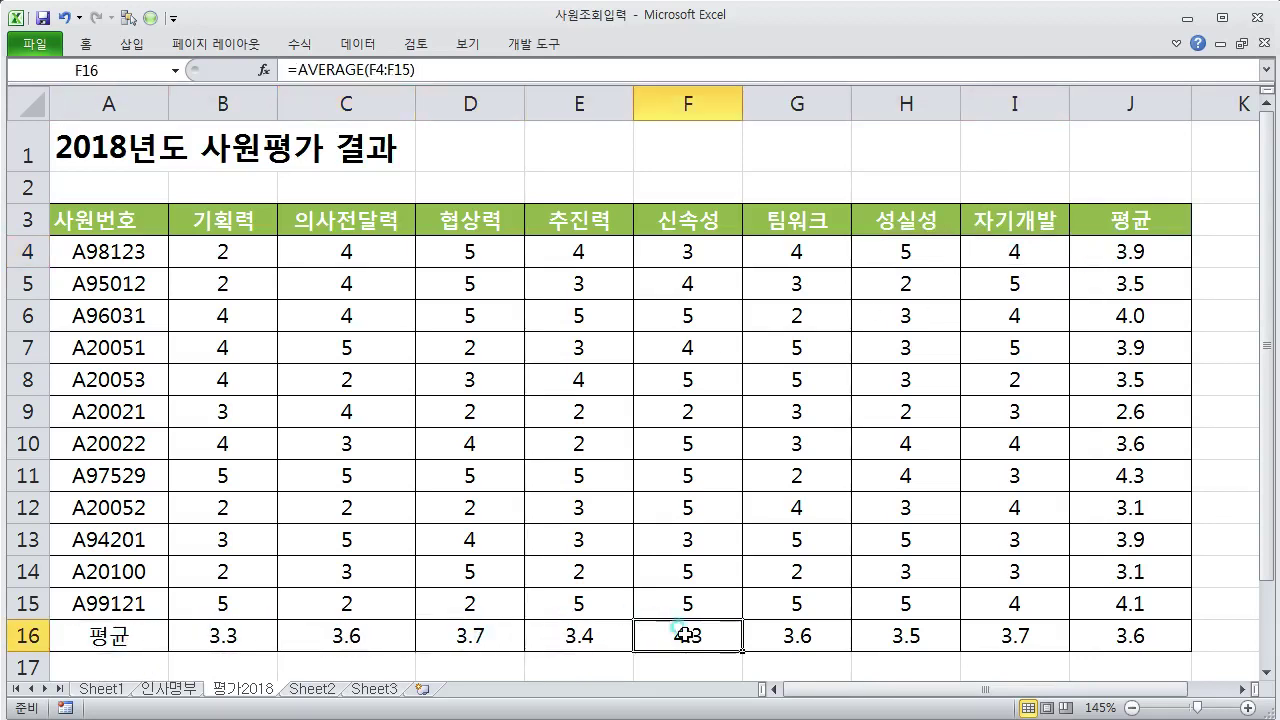
{"action": "left_click", "coordinate": [798, 632]}
{"action": "left_click", "coordinate": [910, 634]}
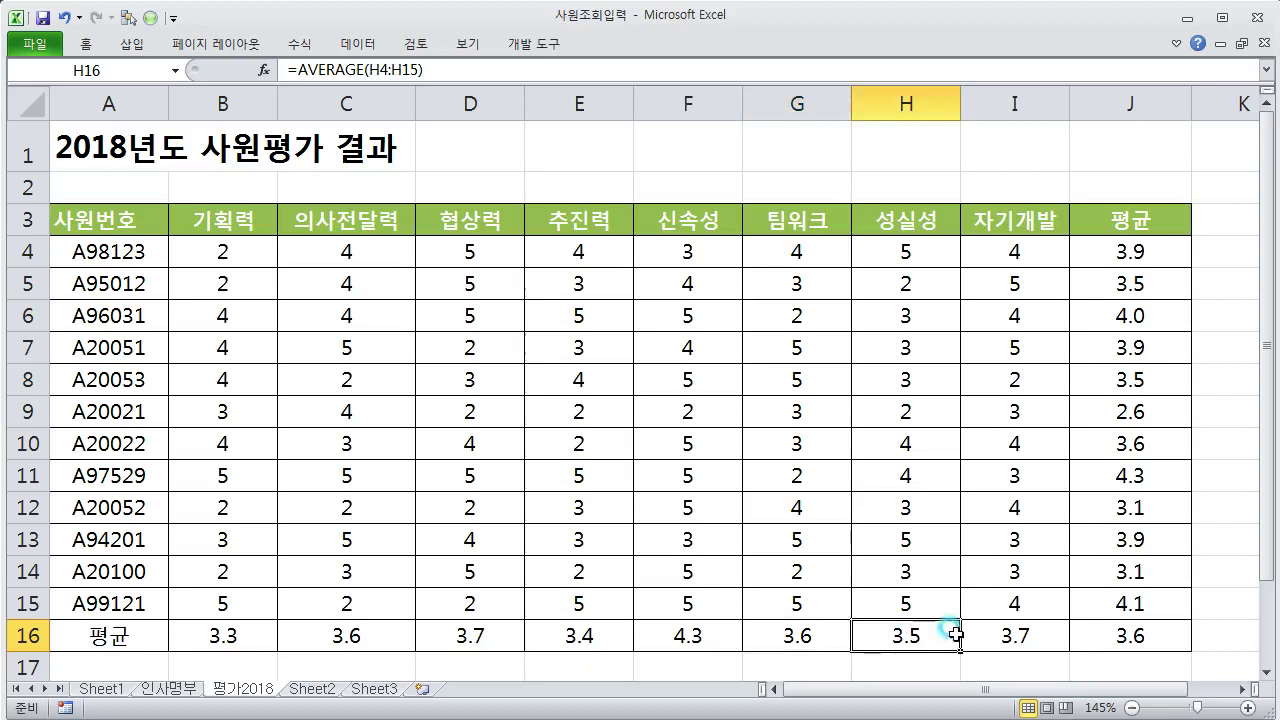
{"action": "left_click", "coordinate": [1146, 642]}
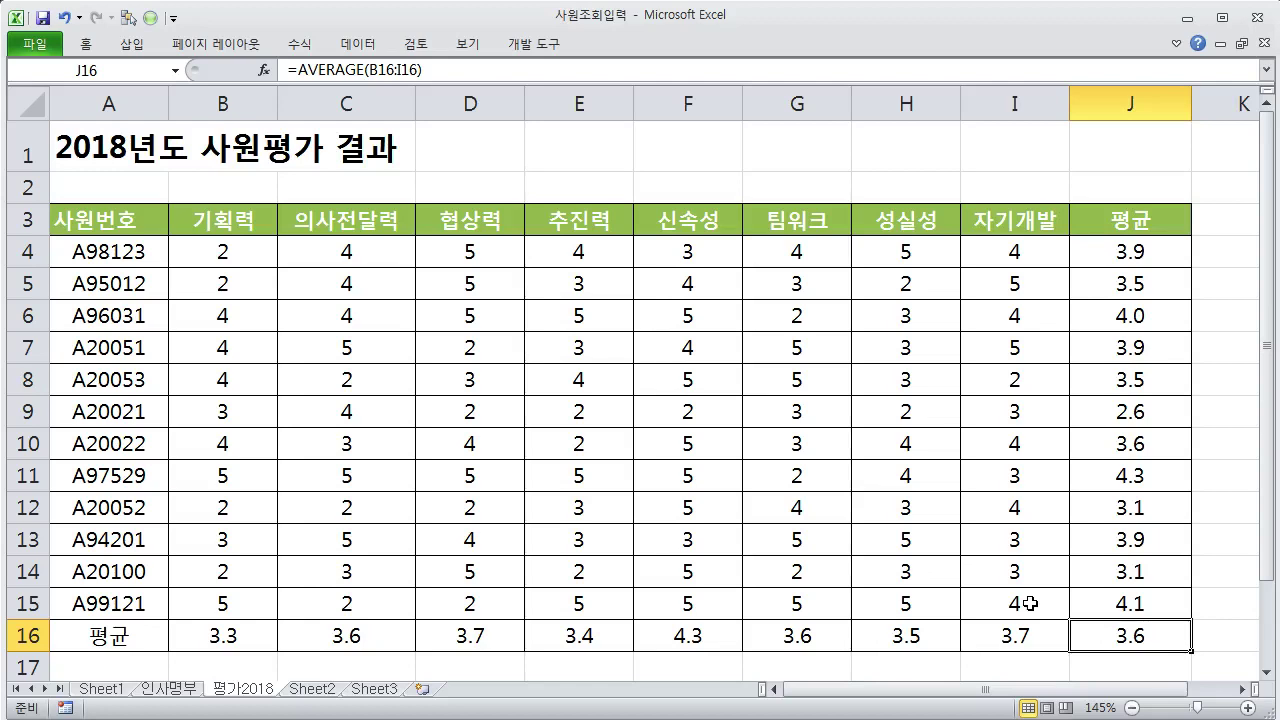
- Compare the 기획력 item in Sheet1's evaluation results with the employee data on the 평가2018 sheet, ending on Sheet1
{"action": "left_click", "coordinate": [104, 689]}
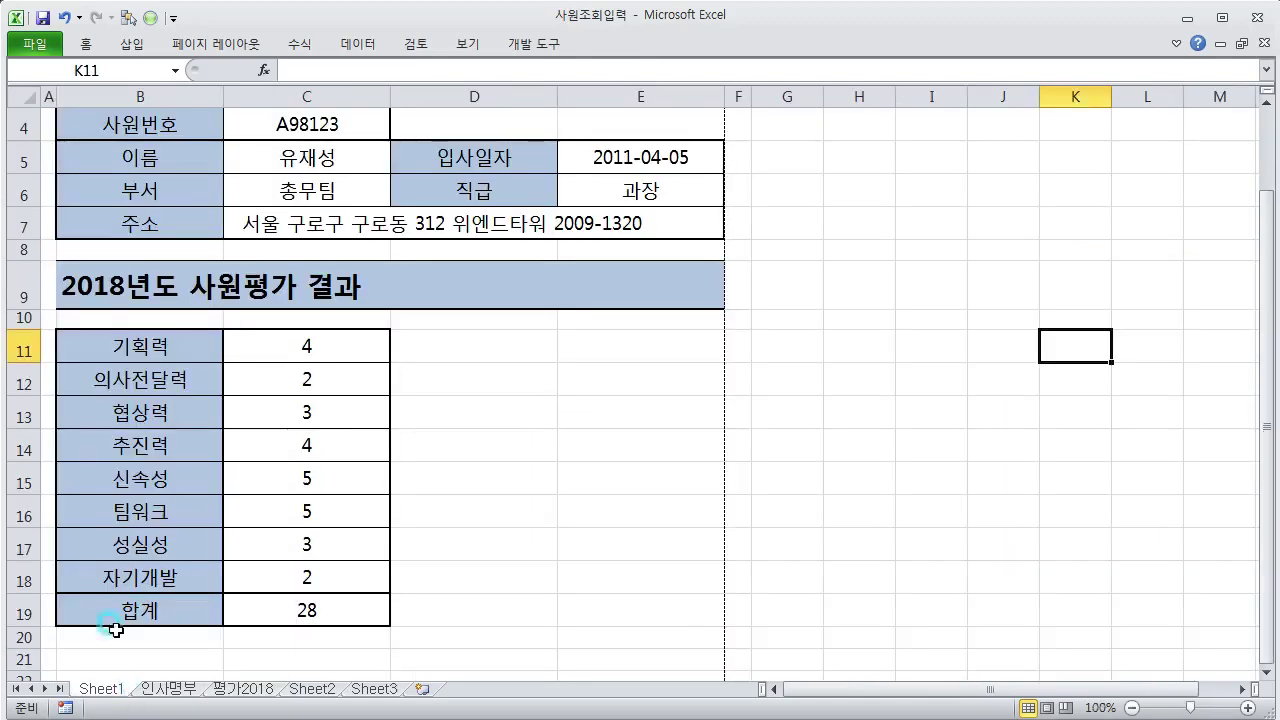
{"action": "left_click", "coordinate": [160, 345]}
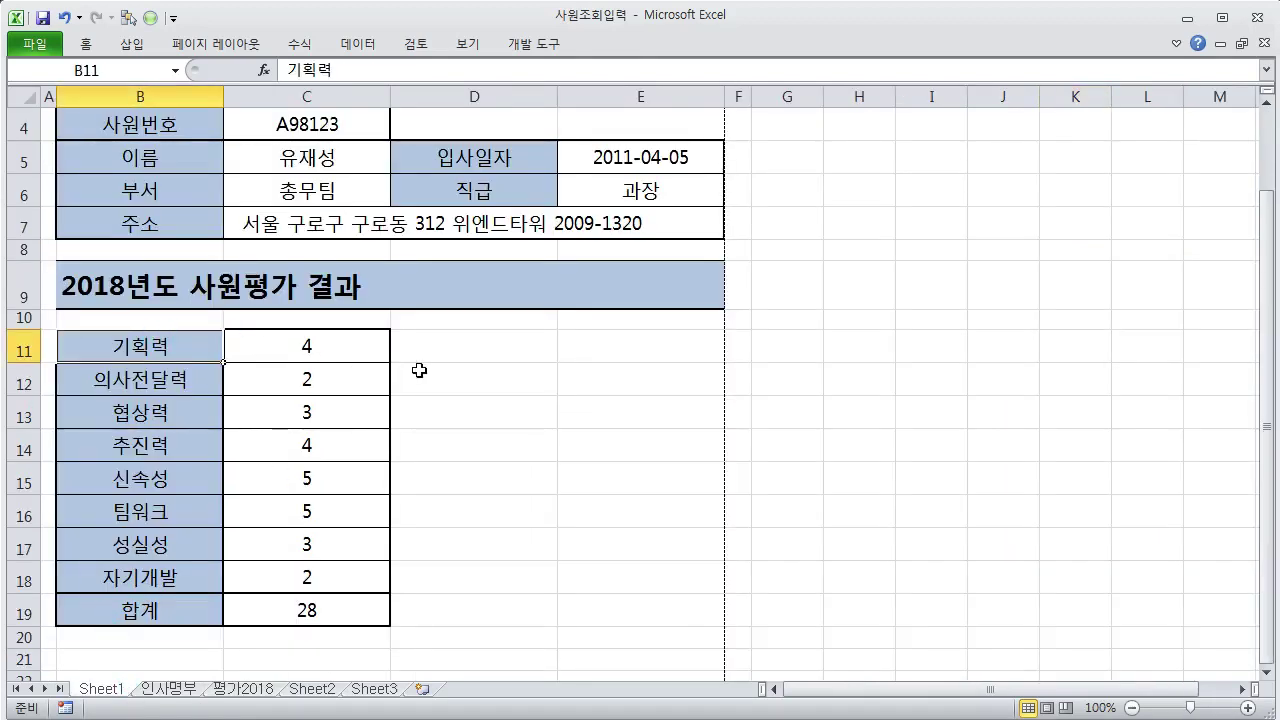
{"action": "left_click", "coordinate": [254, 691]}
{"action": "left_click", "coordinate": [118, 250]}
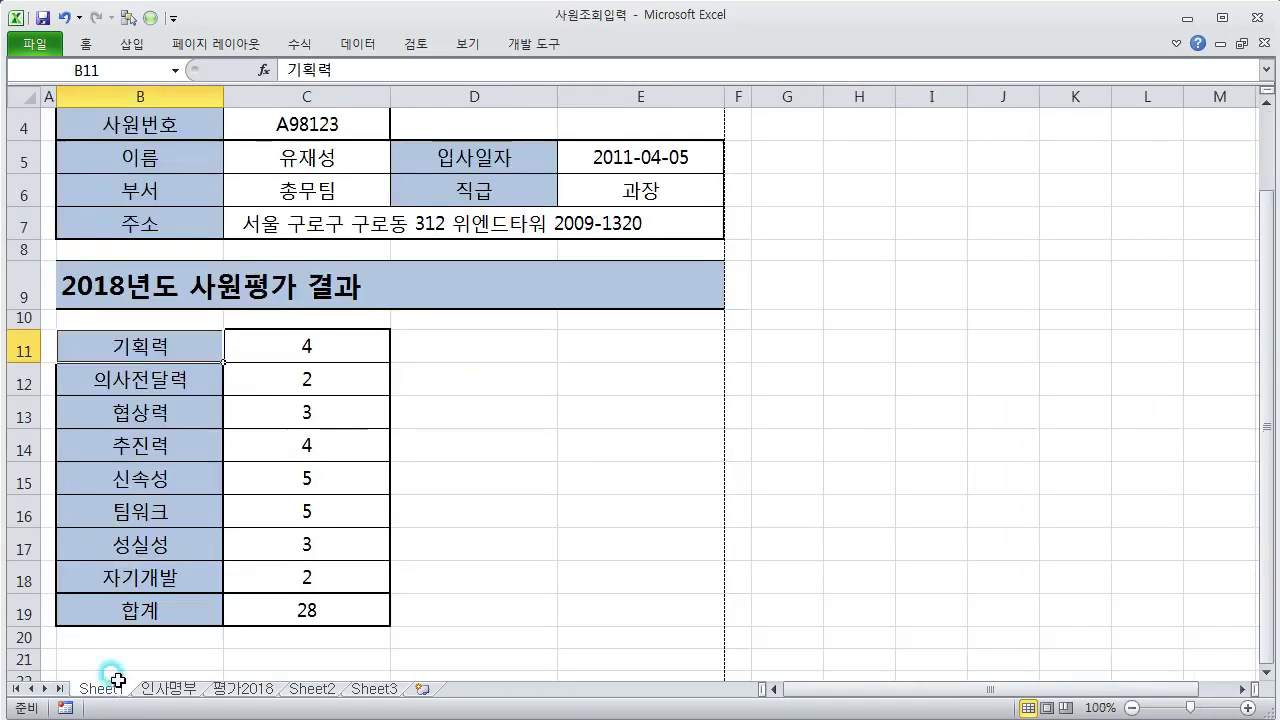
{"action": "left_click", "coordinate": [110, 690]}
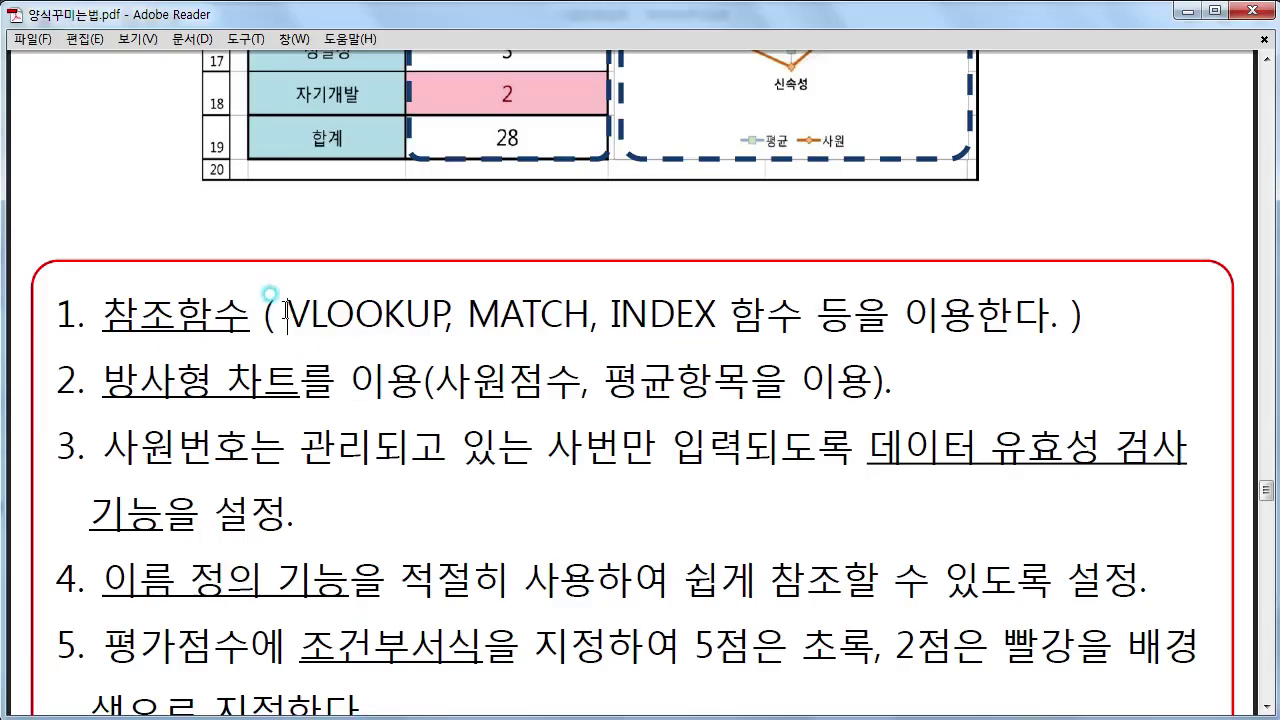
- Review the VLOOKUP requirement in 양식꾸미는법.pdf, switch back to the 사원조회입력 workbook and select the 기획력 label in B11
{"action": "left_click_drag", "start_coordinate": [286, 310], "coordinate": [452, 305]}
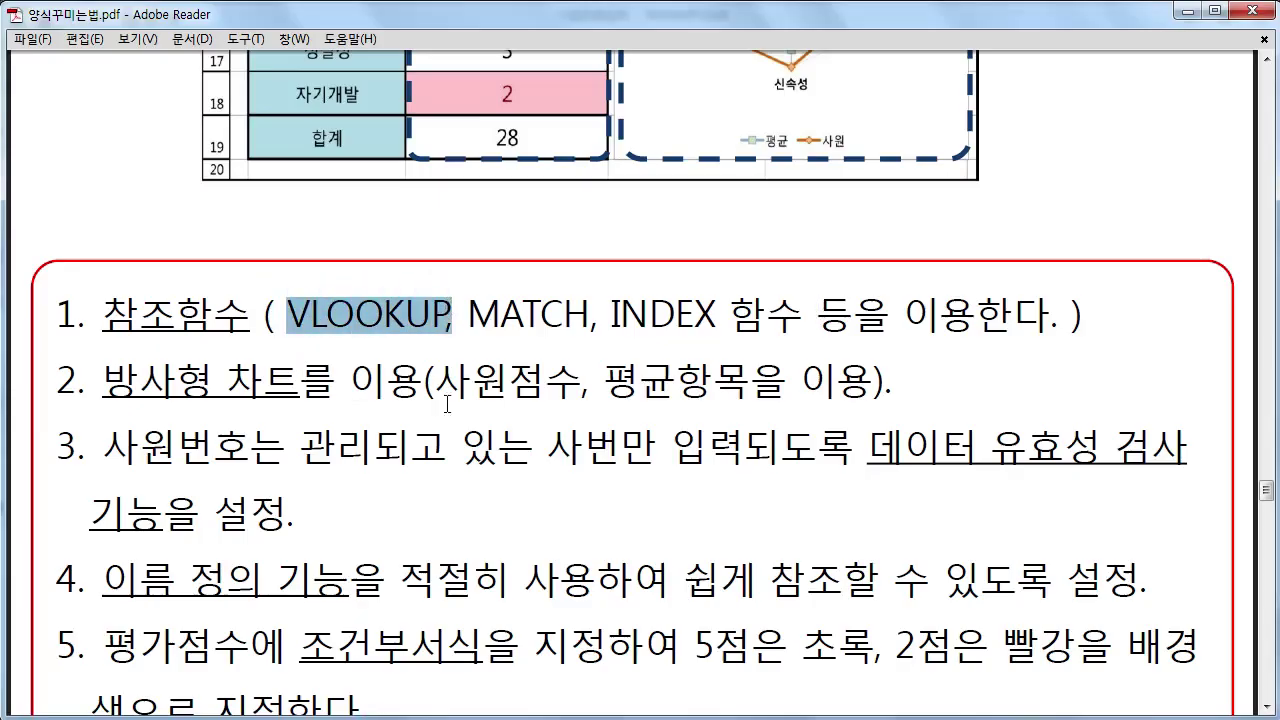
{"action": "left_click", "coordinate": [492, 515]}
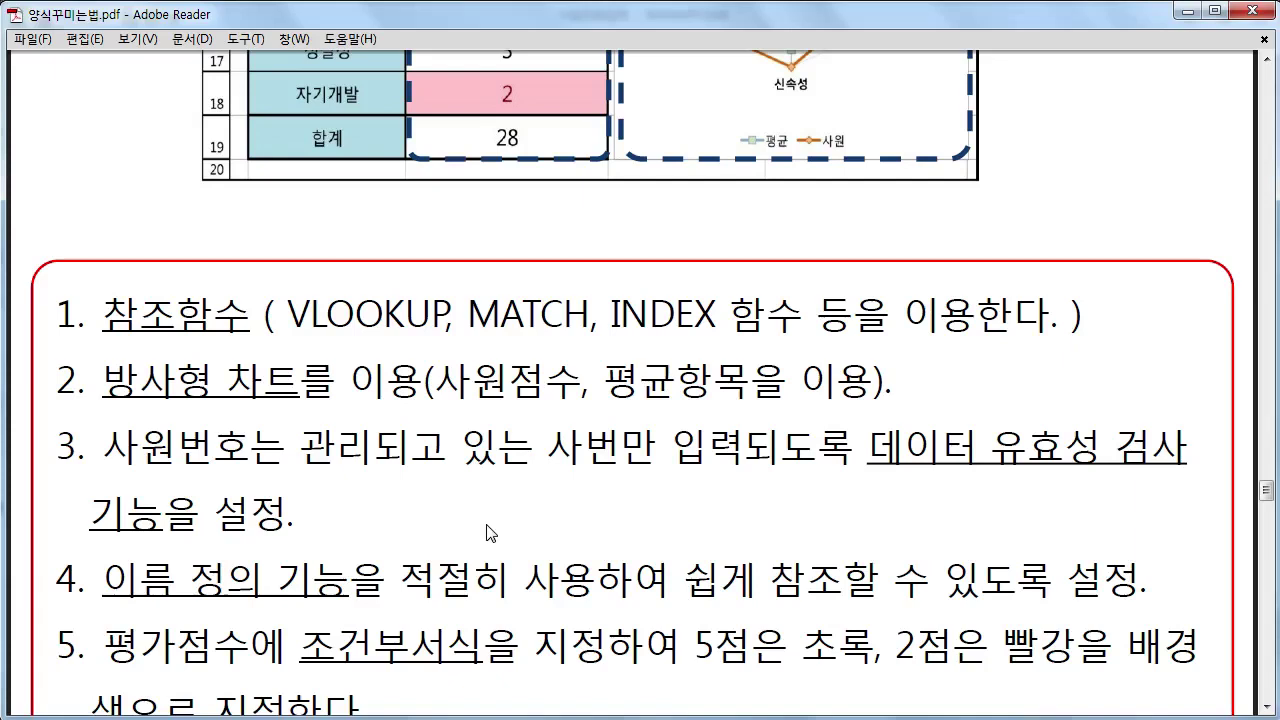
{"action": "mouse_move", "coordinate": [229, 712]}
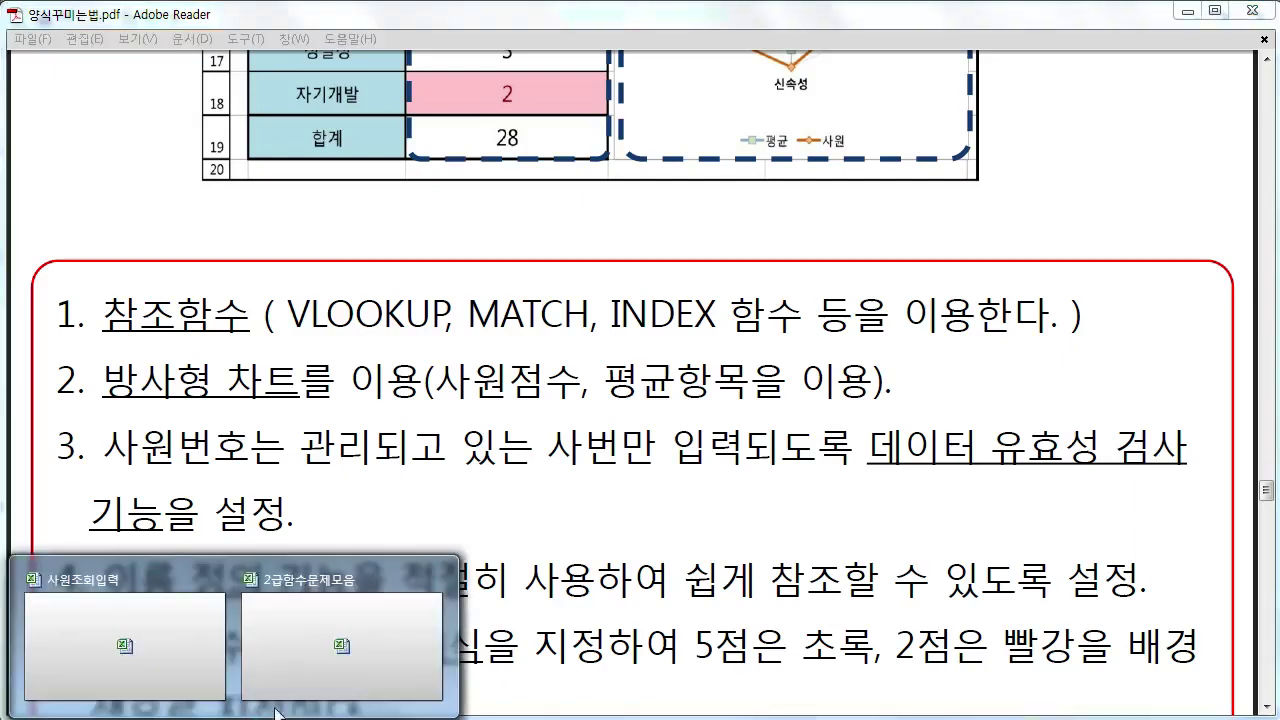
{"action": "left_click", "coordinate": [183, 678]}
{"action": "left_click", "coordinate": [543, 432]}
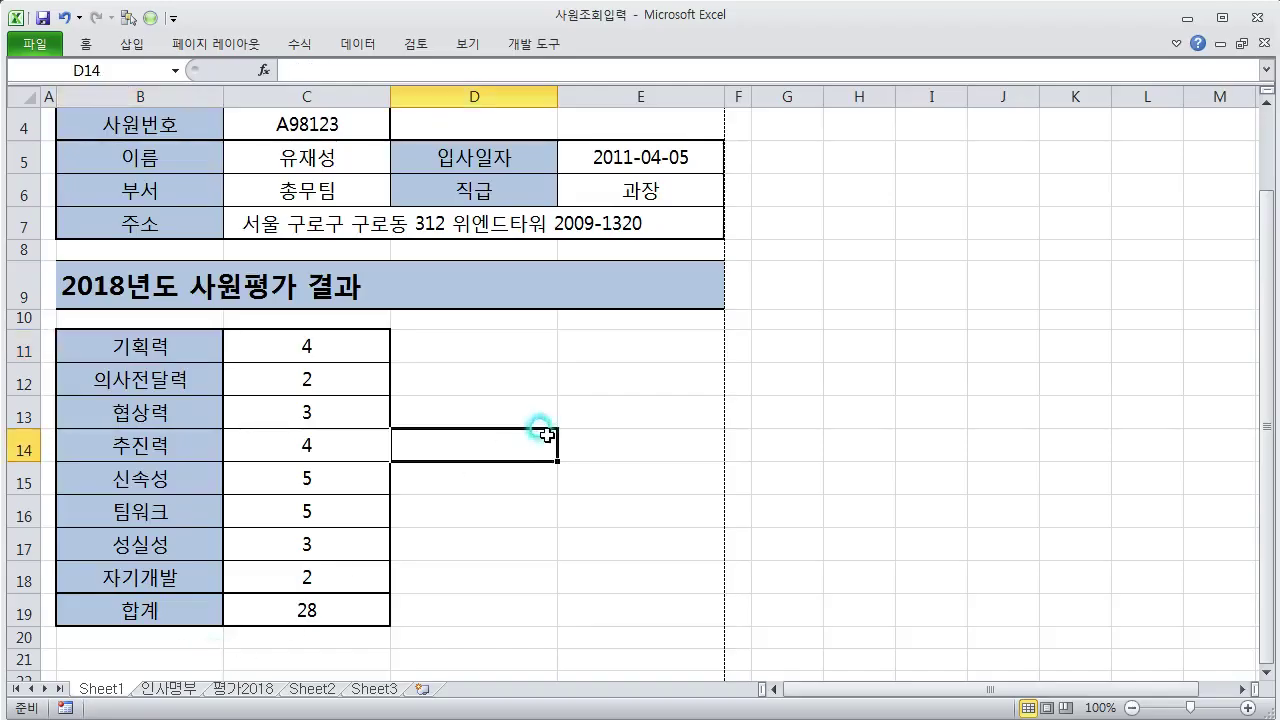
{"action": "left_click", "coordinate": [138, 338]}
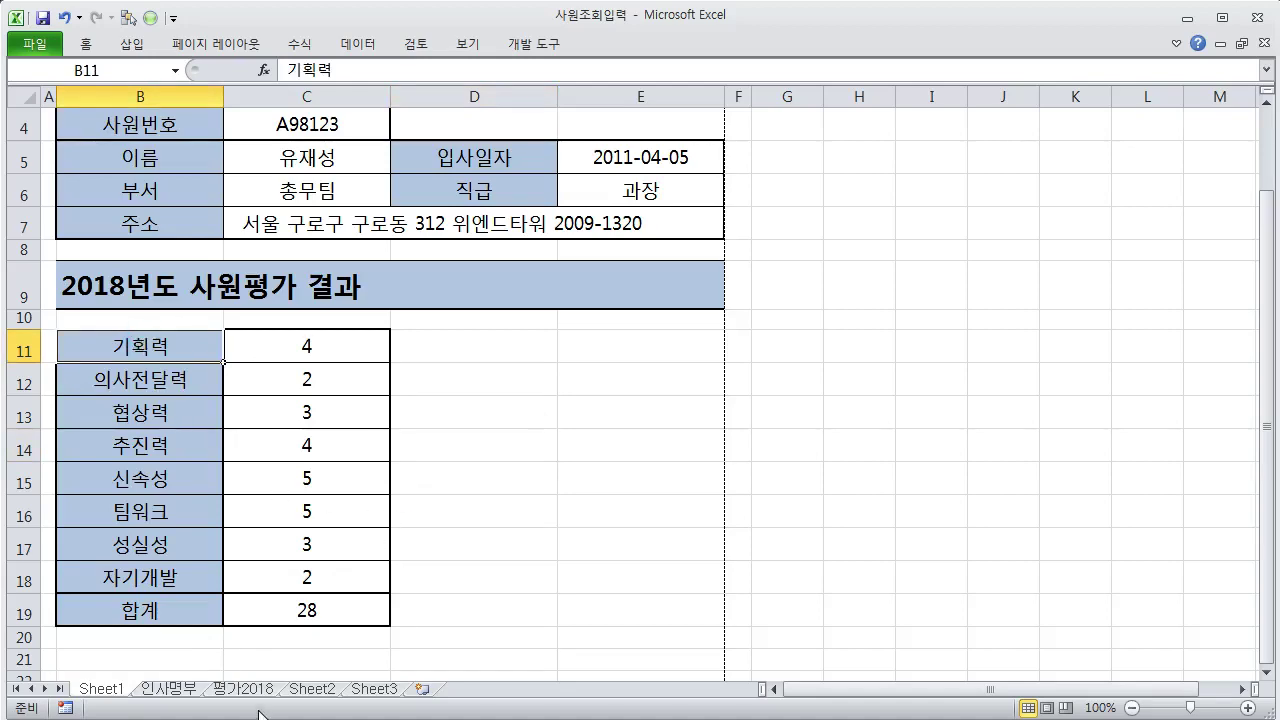
- Switch to the 2급함수문제모음 workbook, enter vlookup in search cell F2 and review the function's syntax in C6 and C7
{"action": "mouse_move", "coordinate": [229, 712]}
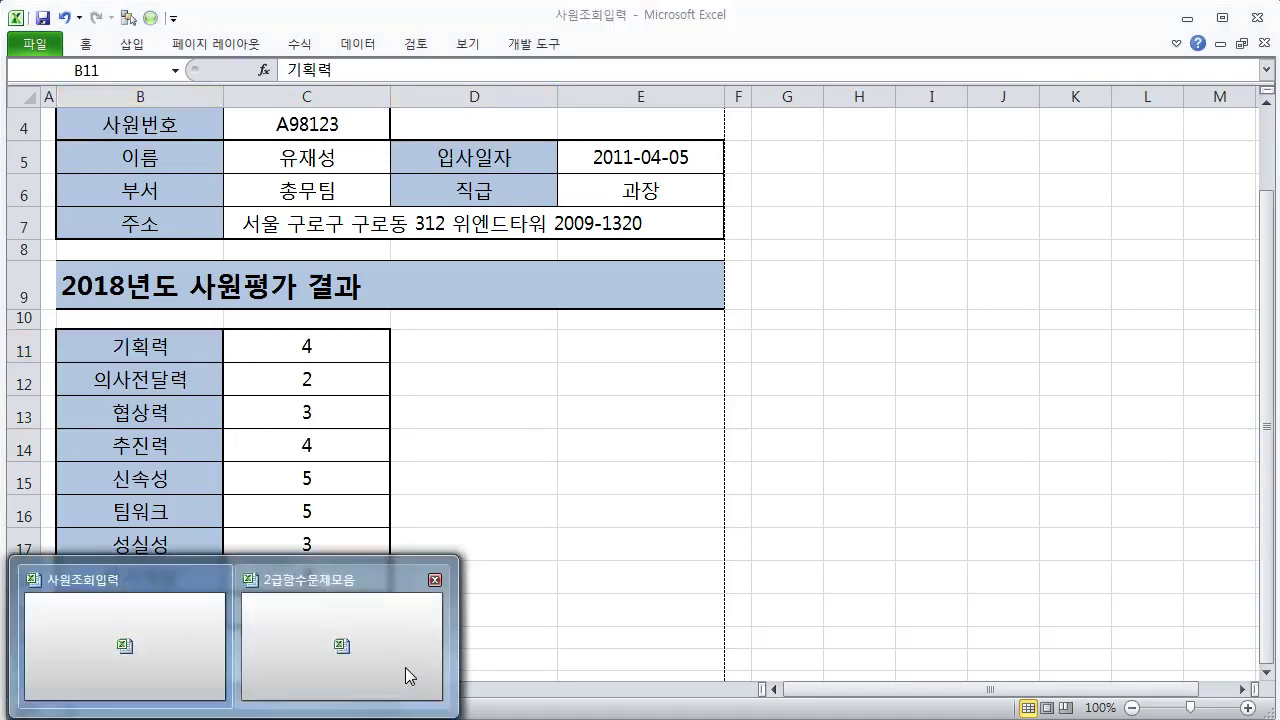
{"action": "left_click", "coordinate": [409, 677]}
{"action": "left_click", "coordinate": [1107, 214]}
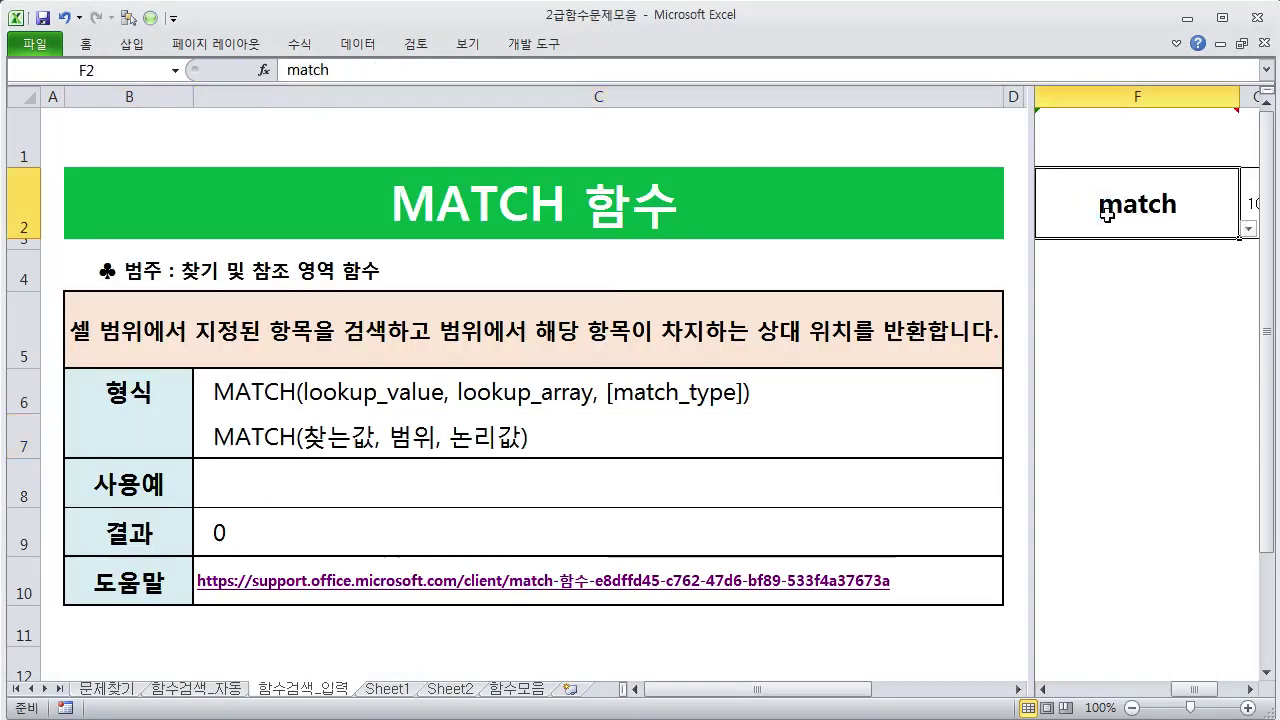
{"action": "type", "text": "vlook"}
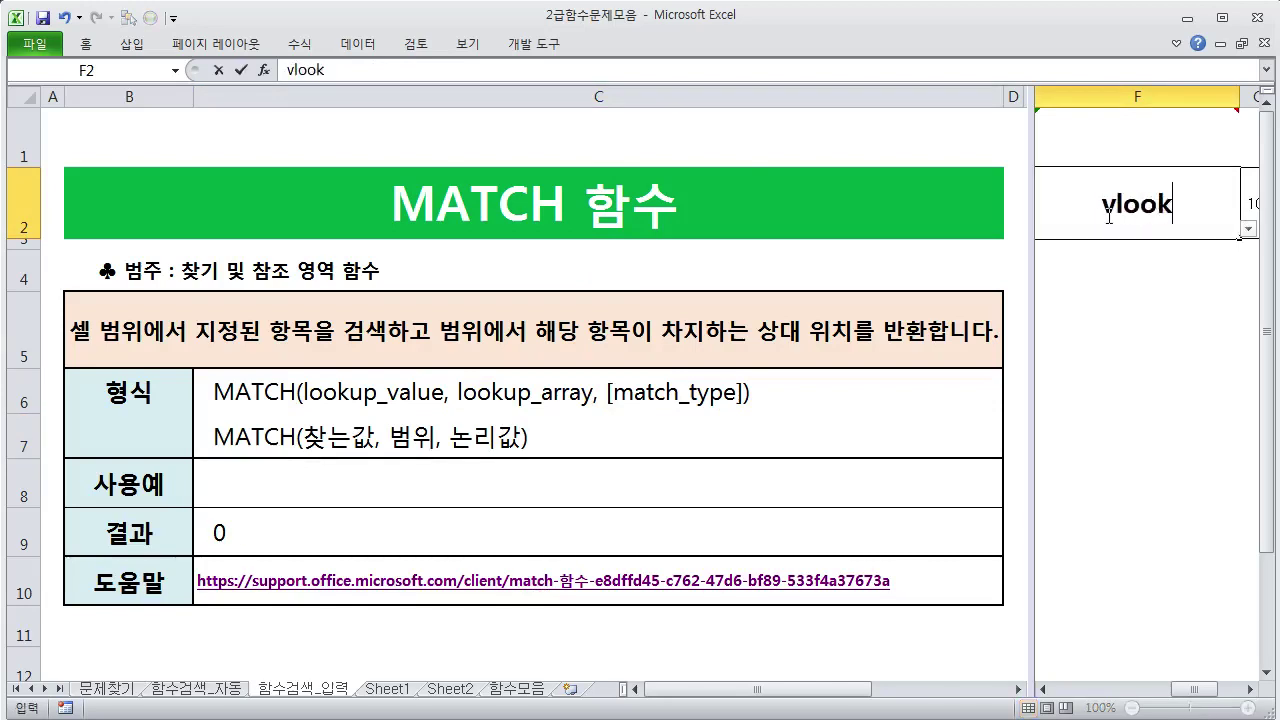
{"action": "type", "text": "up"}
{"action": "key", "text": "Return"}
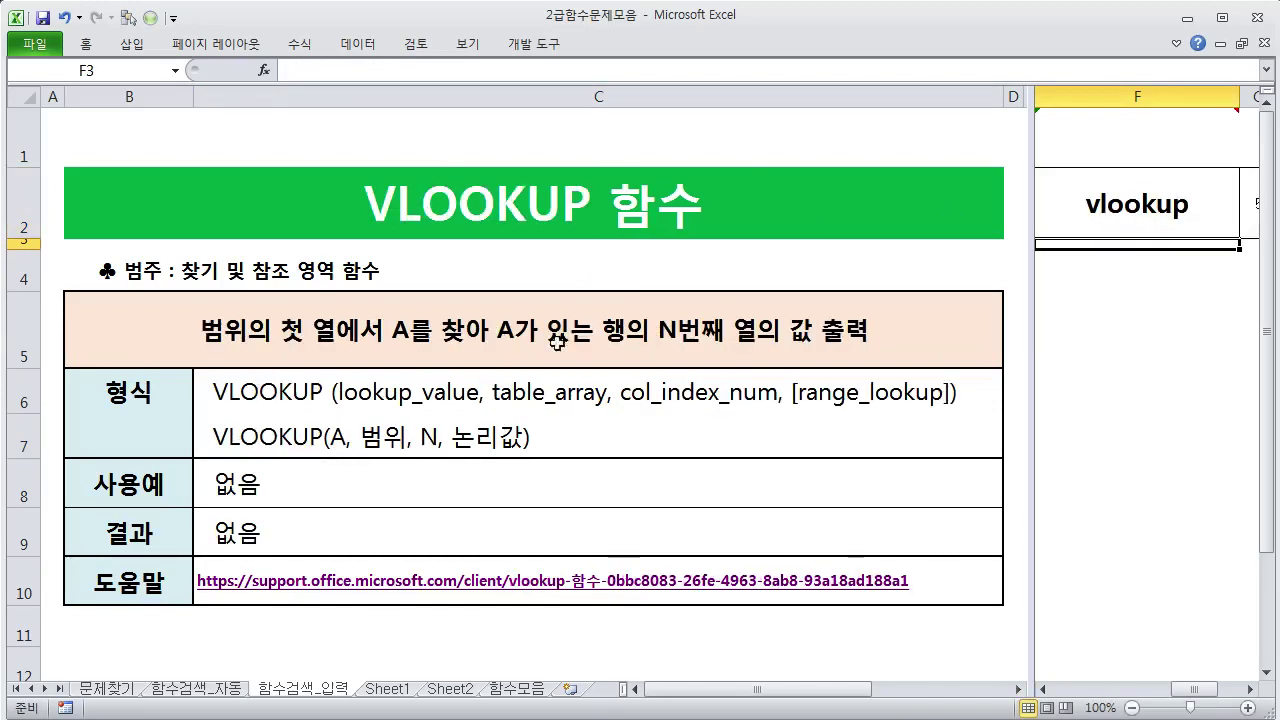
{"action": "left_click", "coordinate": [640, 448]}
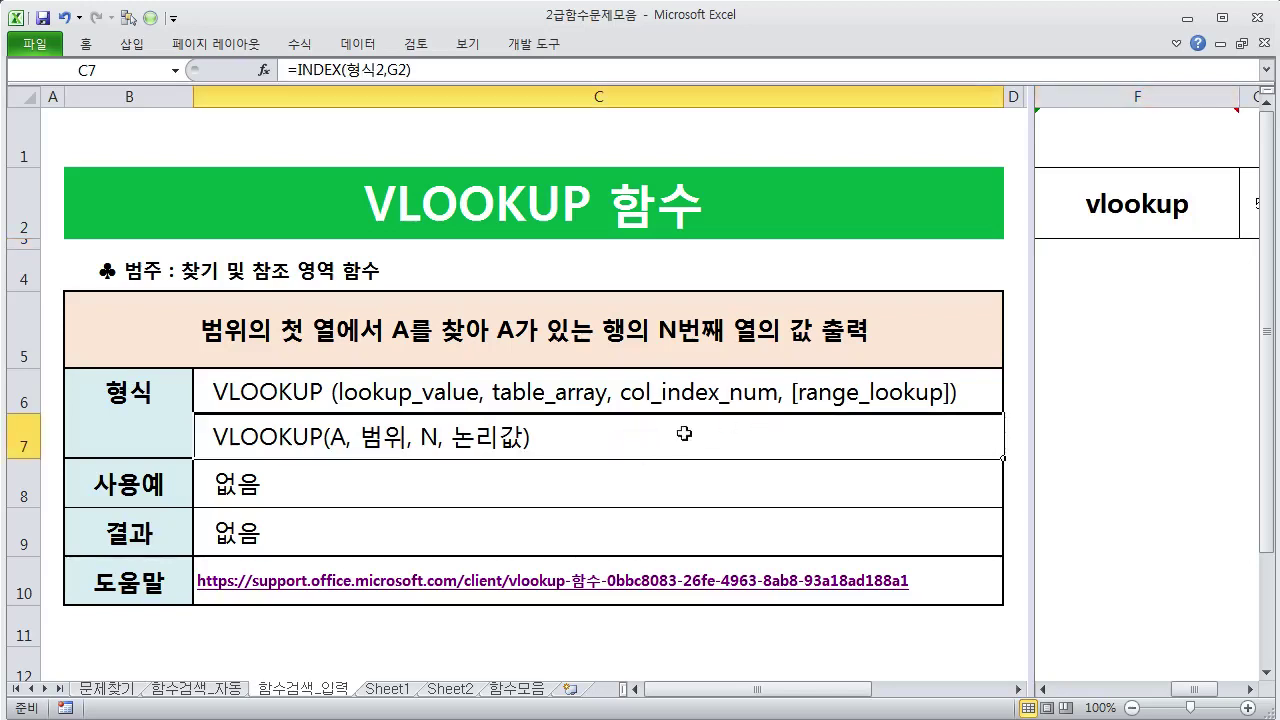
{"action": "left_click", "coordinate": [476, 408]}
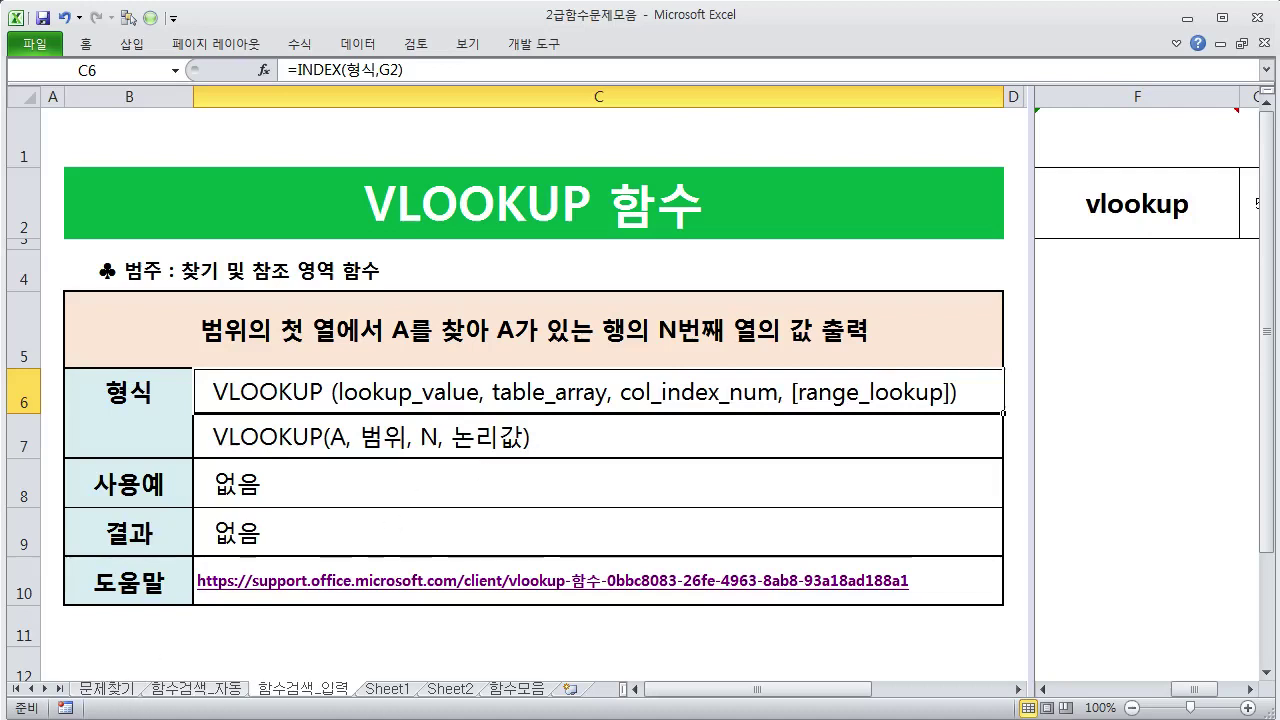
- Return to the 사원조회입력 workbook and examine the employee numbers in A4:A15 and the headers in A3:J3 of 평가2018
{"action": "left_click", "coordinate": [233, 719]}
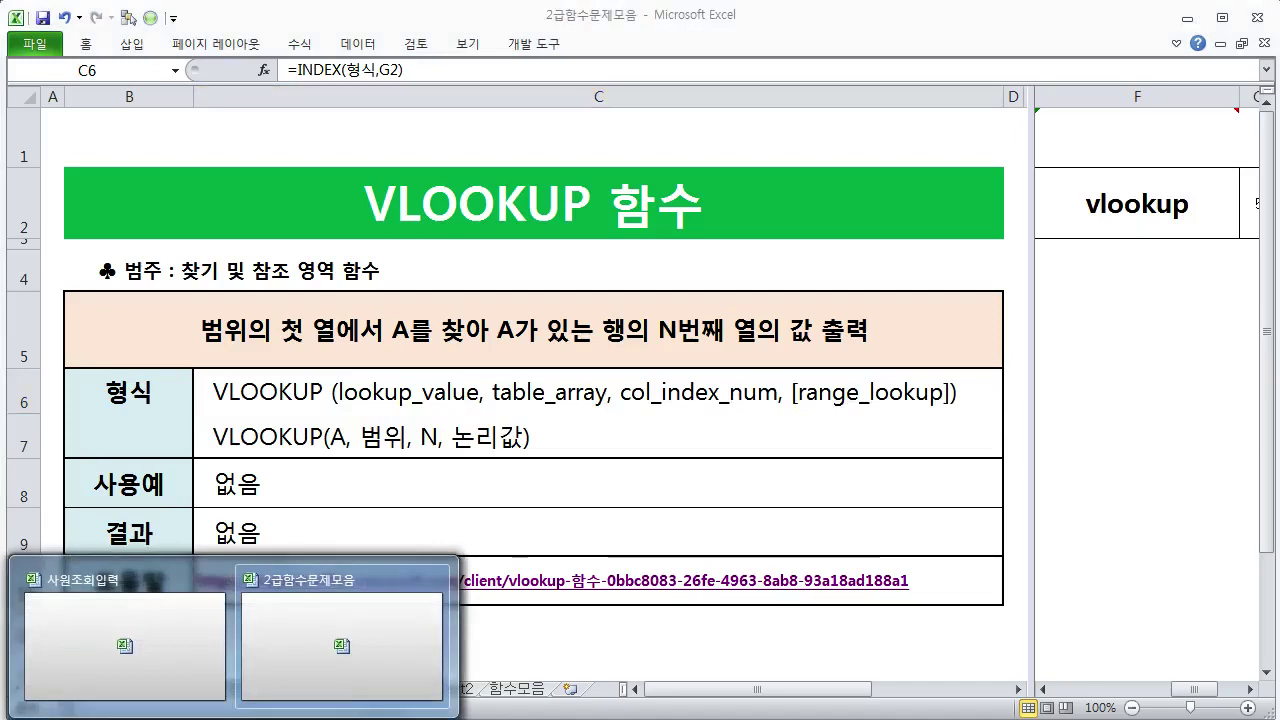
{"action": "left_click", "coordinate": [190, 661]}
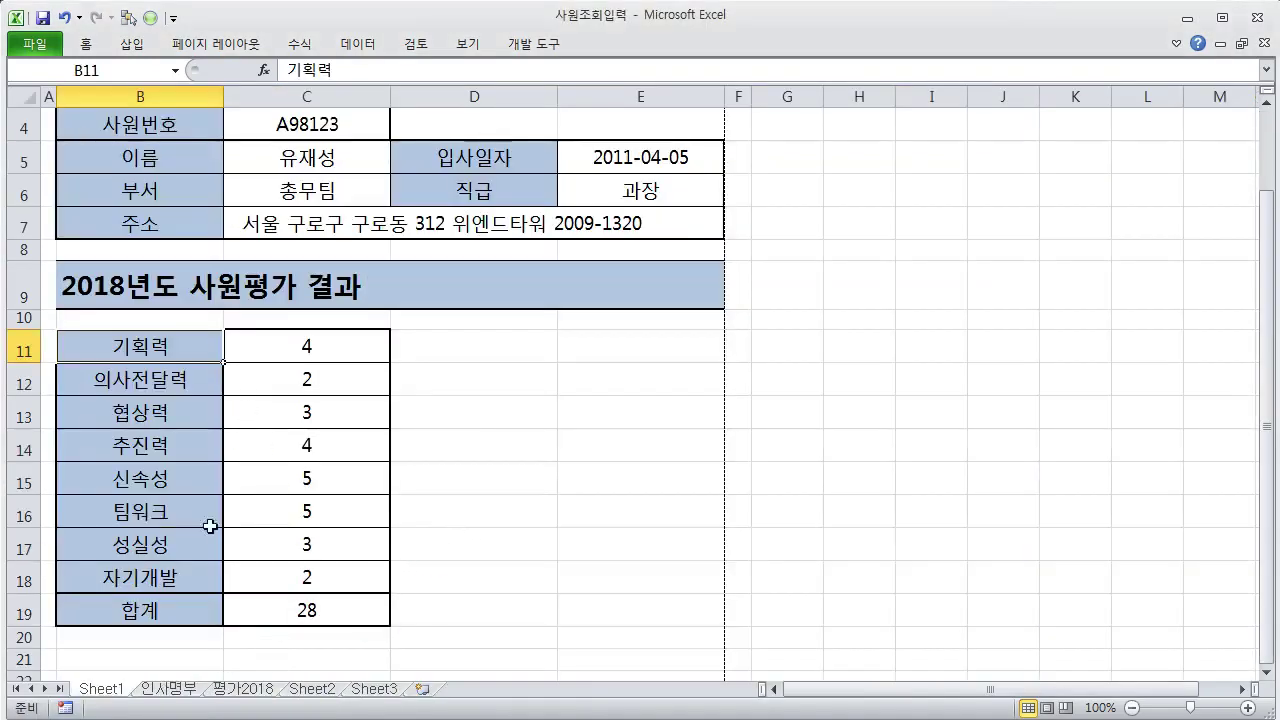
{"action": "left_click", "coordinate": [266, 689]}
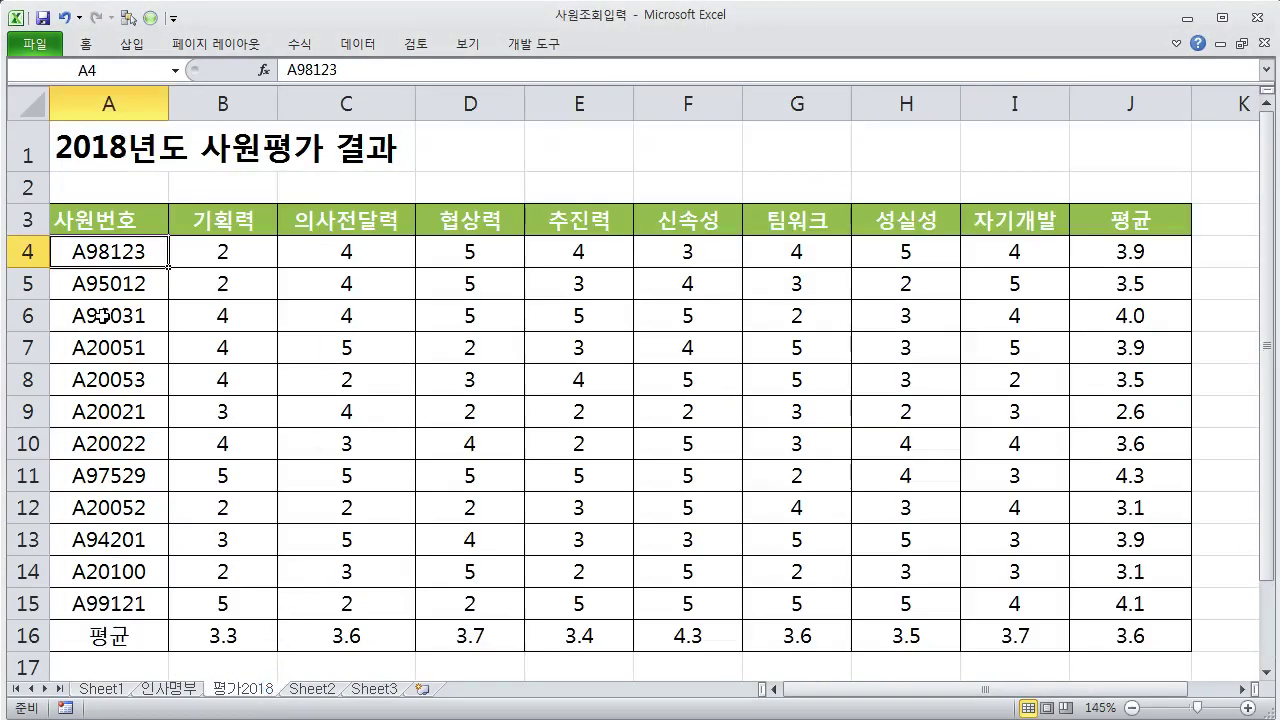
{"action": "left_click", "coordinate": [97, 217]}
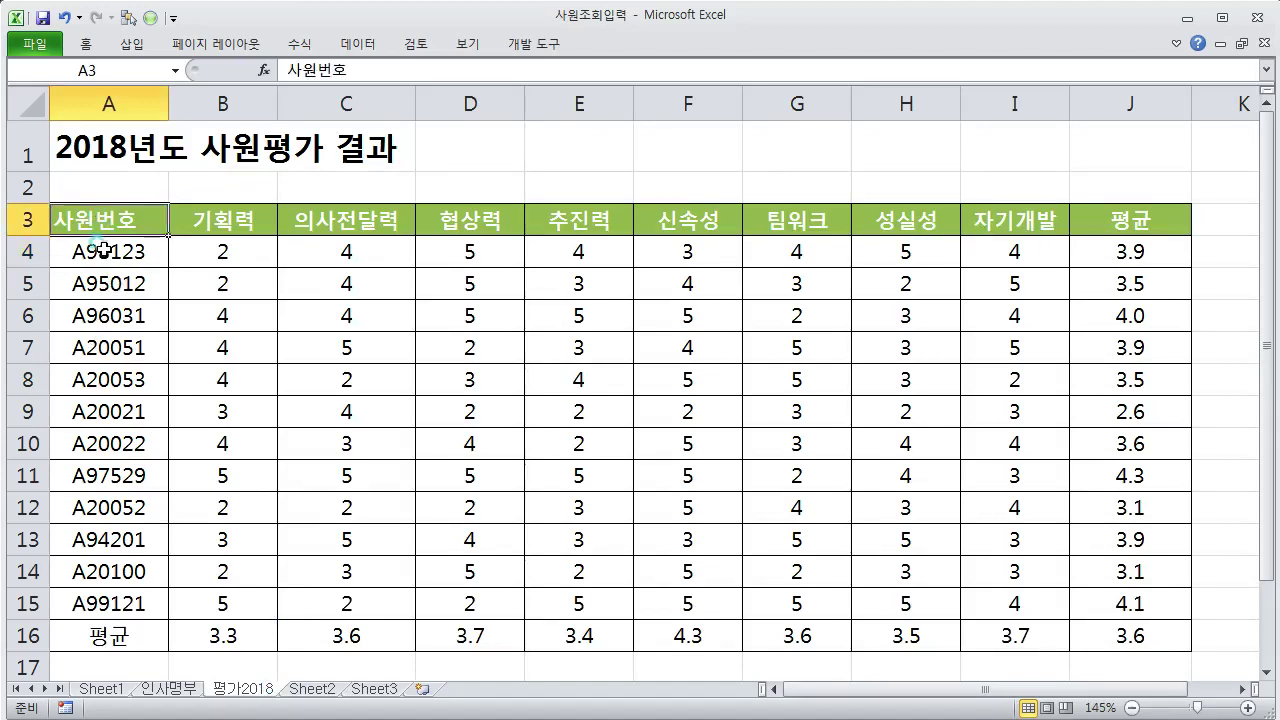
{"action": "left_click_drag", "start_coordinate": [109, 248], "coordinate": [109, 600]}
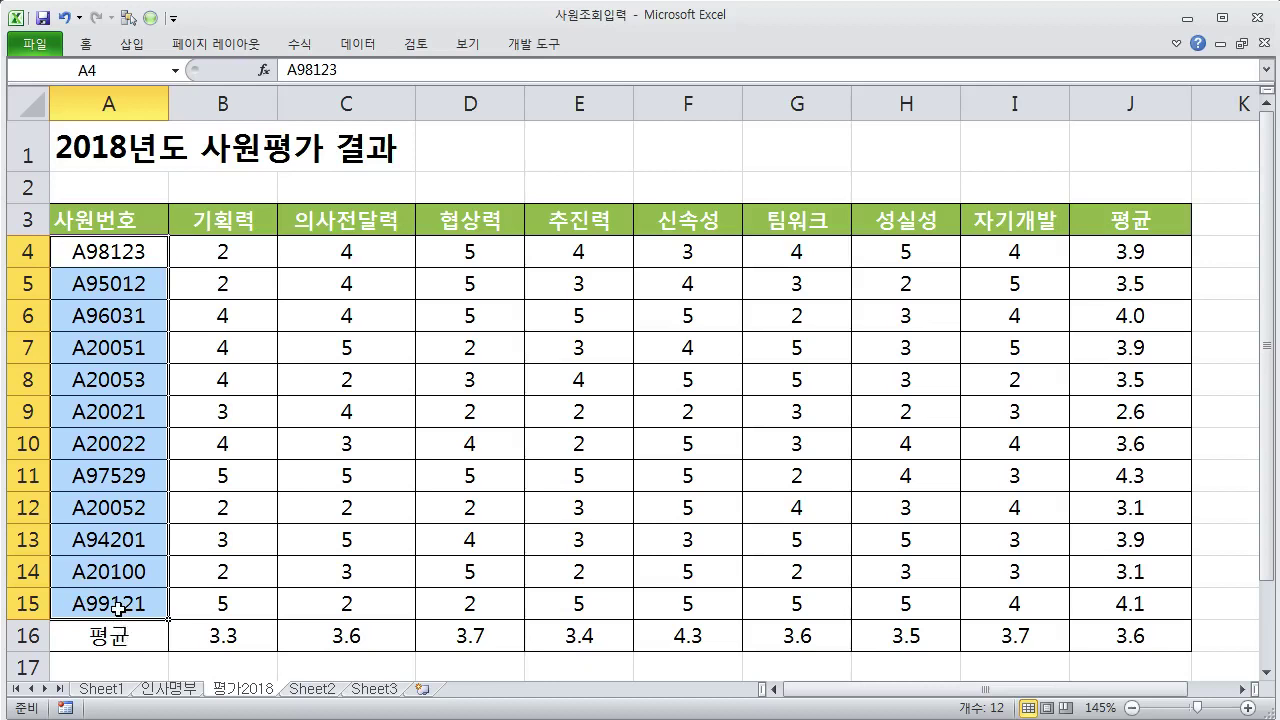
{"action": "left_click_drag", "start_coordinate": [116, 224], "coordinate": [1080, 222]}
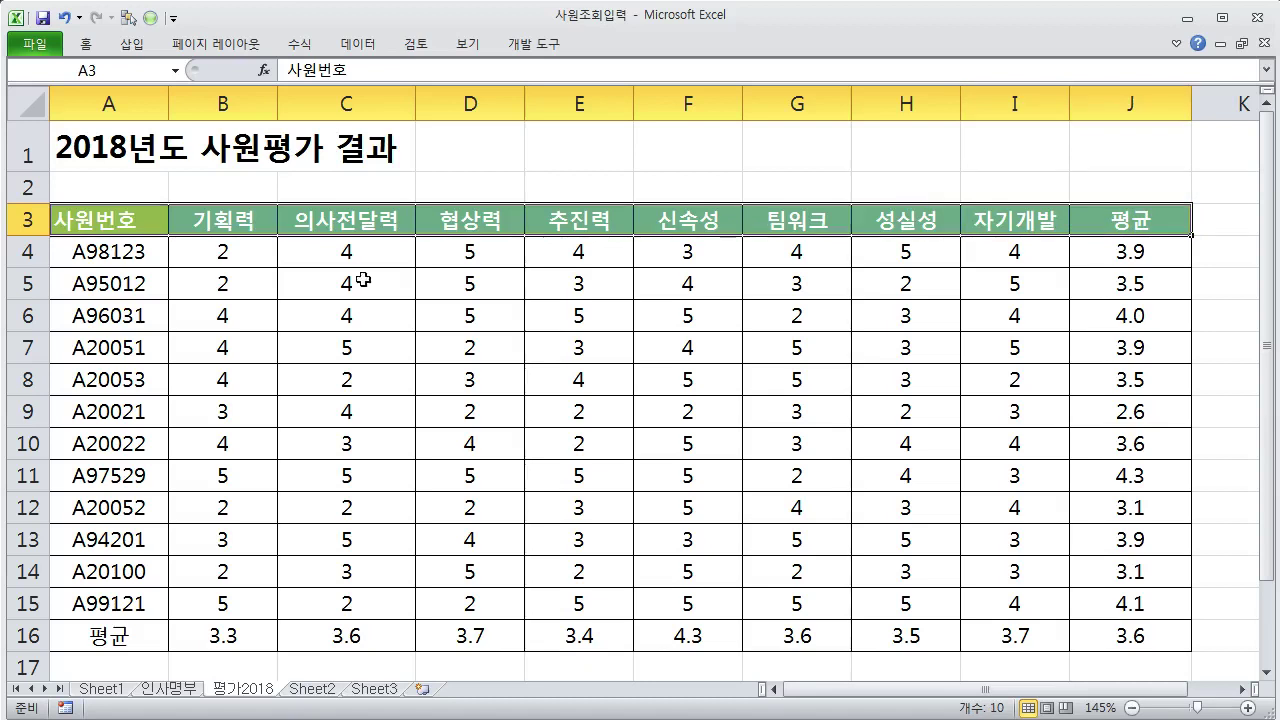
{"action": "left_click_drag", "start_coordinate": [103, 257], "coordinate": [92, 608]}
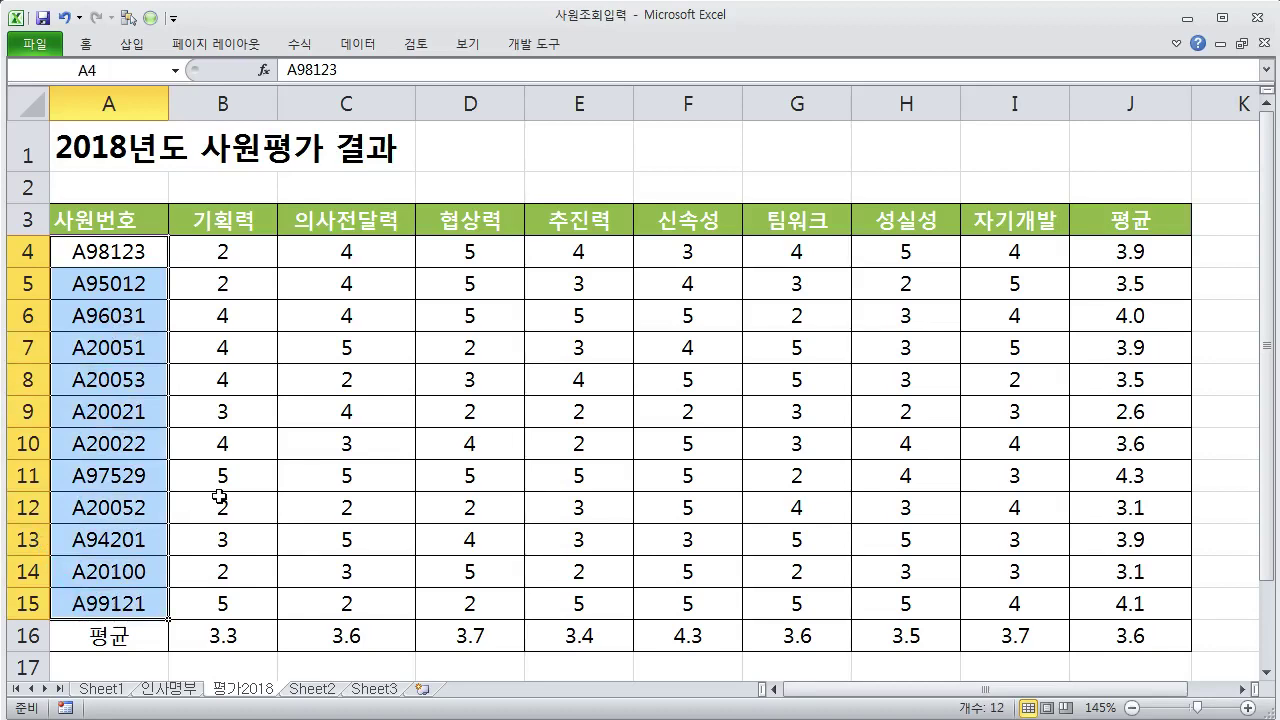
- On Sheet1, check the 사원번호 lookup cell C4 and select the 기획력 score cell C11
{"action": "left_click", "coordinate": [102, 689]}
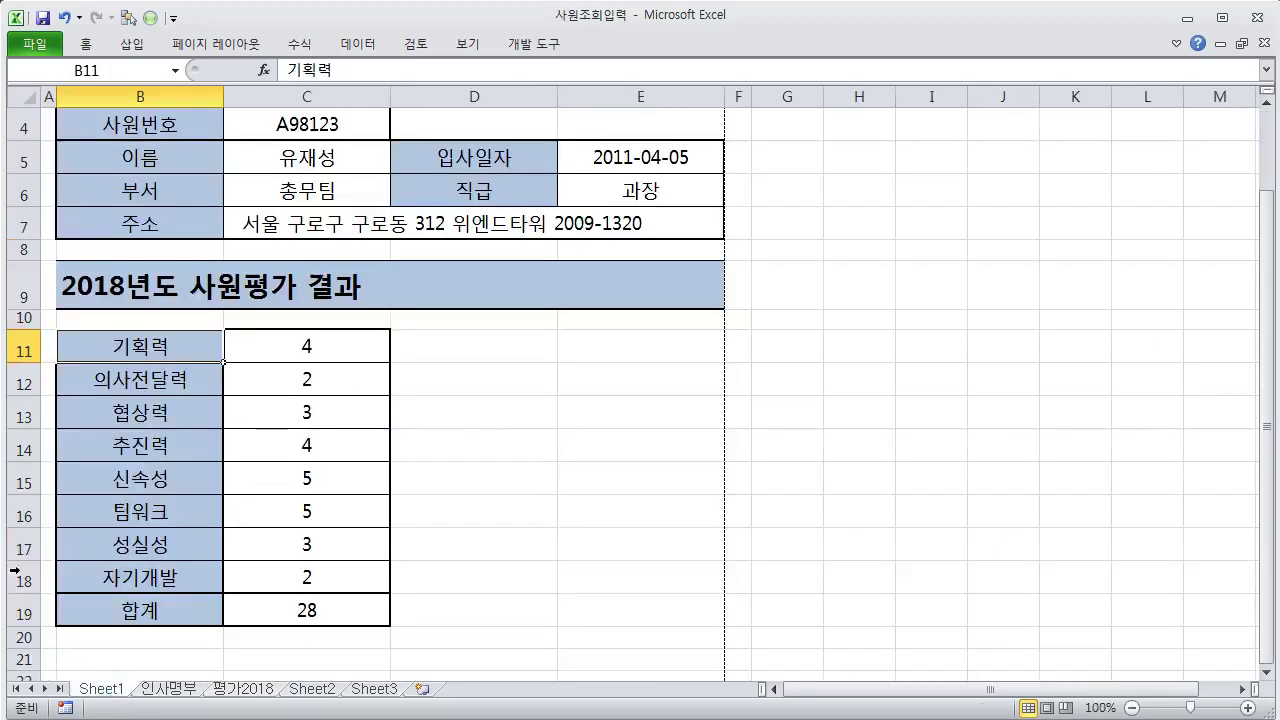
{"action": "left_click", "coordinate": [347, 350]}
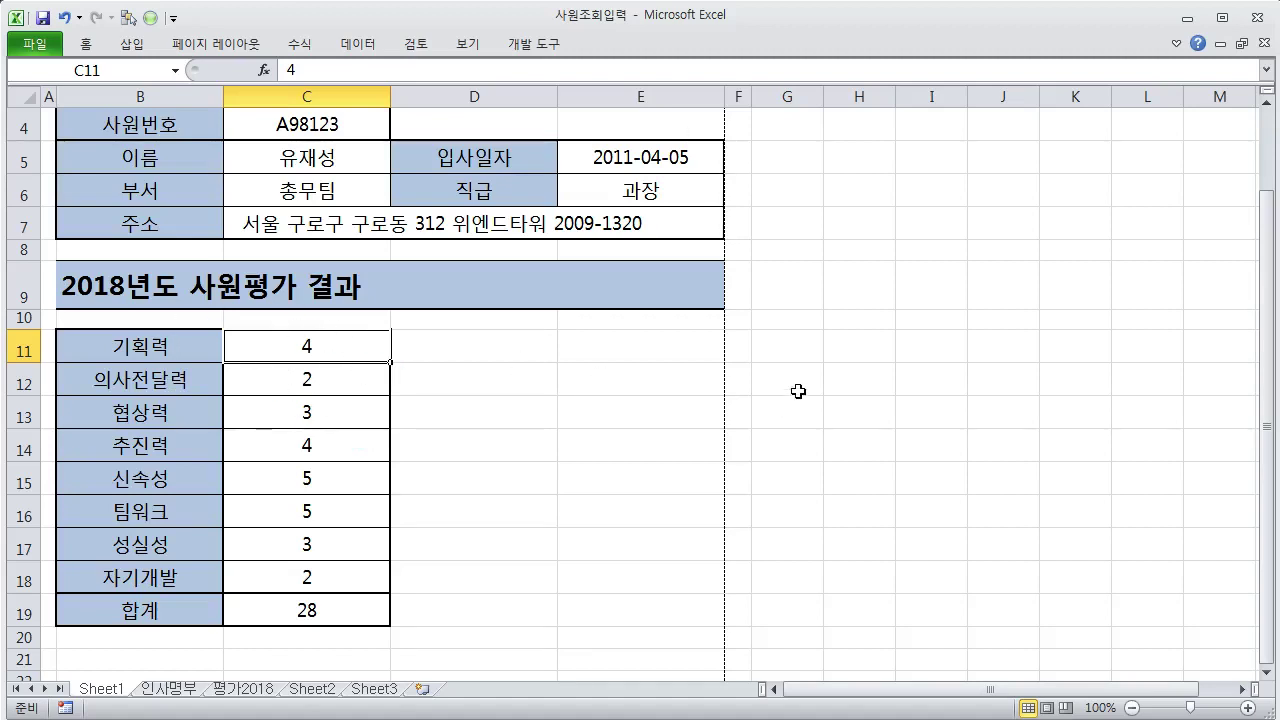
{"action": "scroll", "coordinate": [808, 370], "scroll_direction": "up", "scroll_amount": 1}
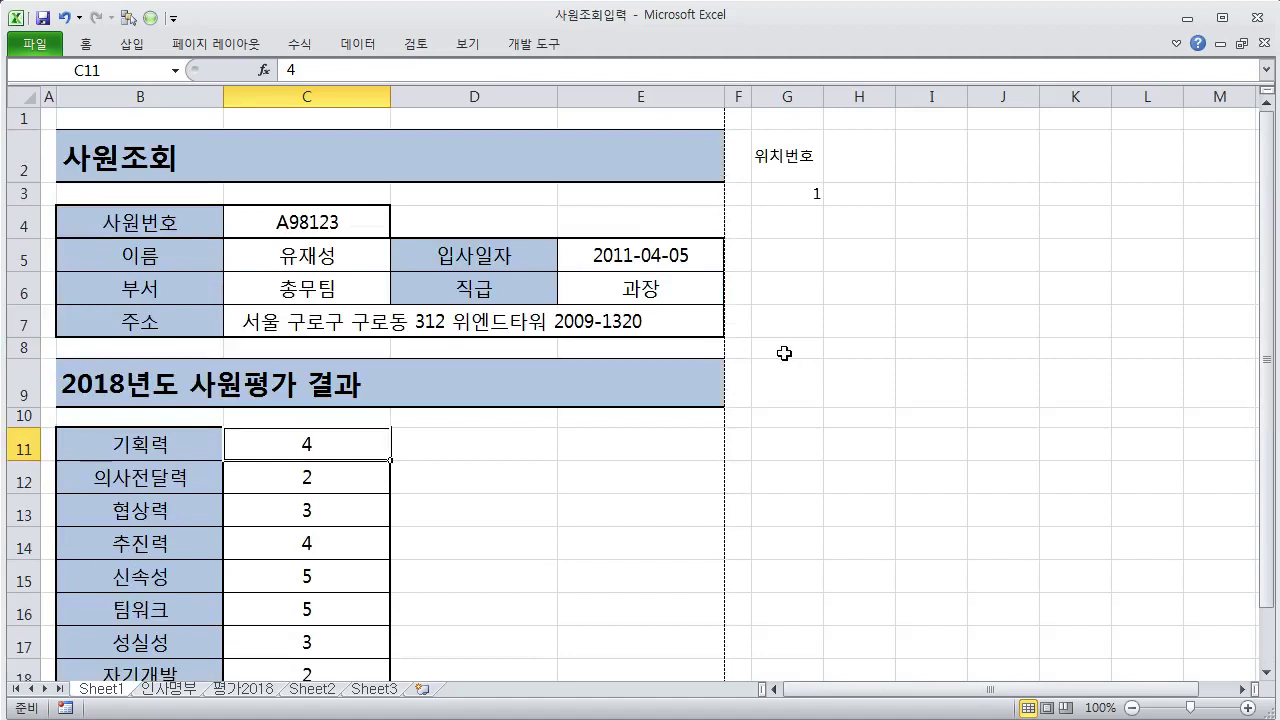
{"action": "left_click", "coordinate": [322, 221]}
{"action": "scroll", "coordinate": [543, 443], "scroll_direction": "down", "scroll_amount": 1}
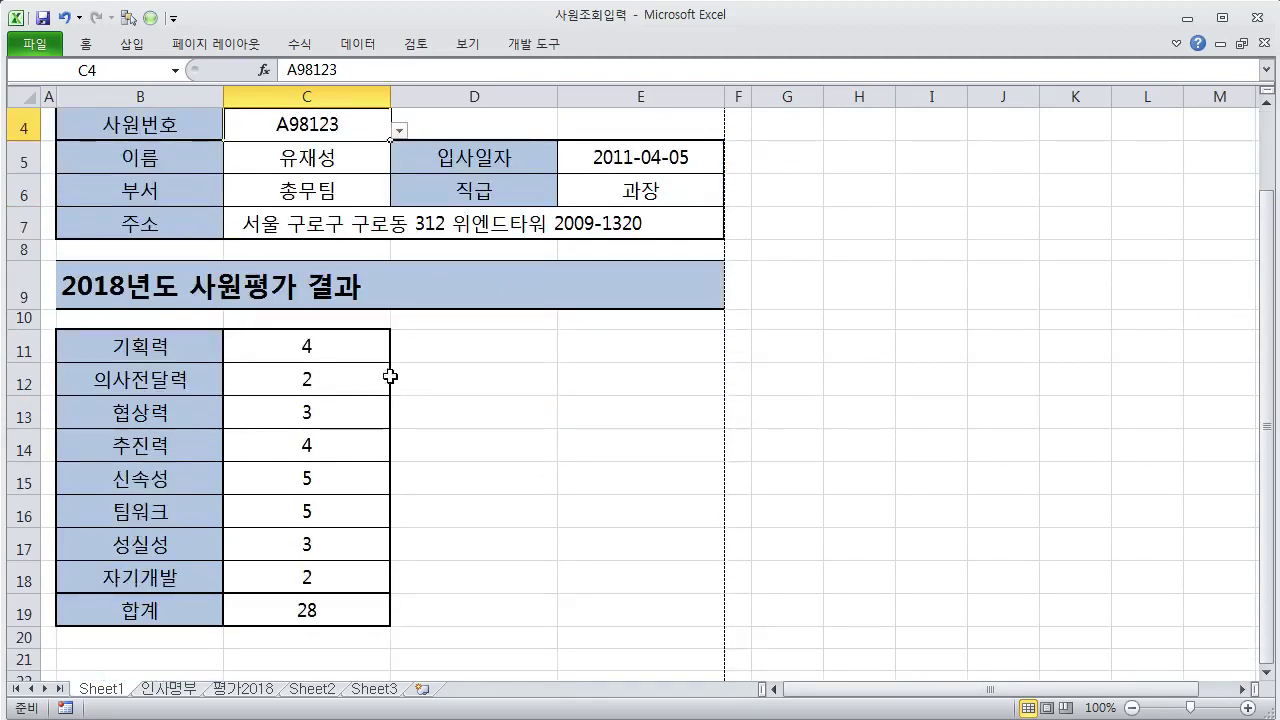
{"action": "left_click", "coordinate": [365, 355]}
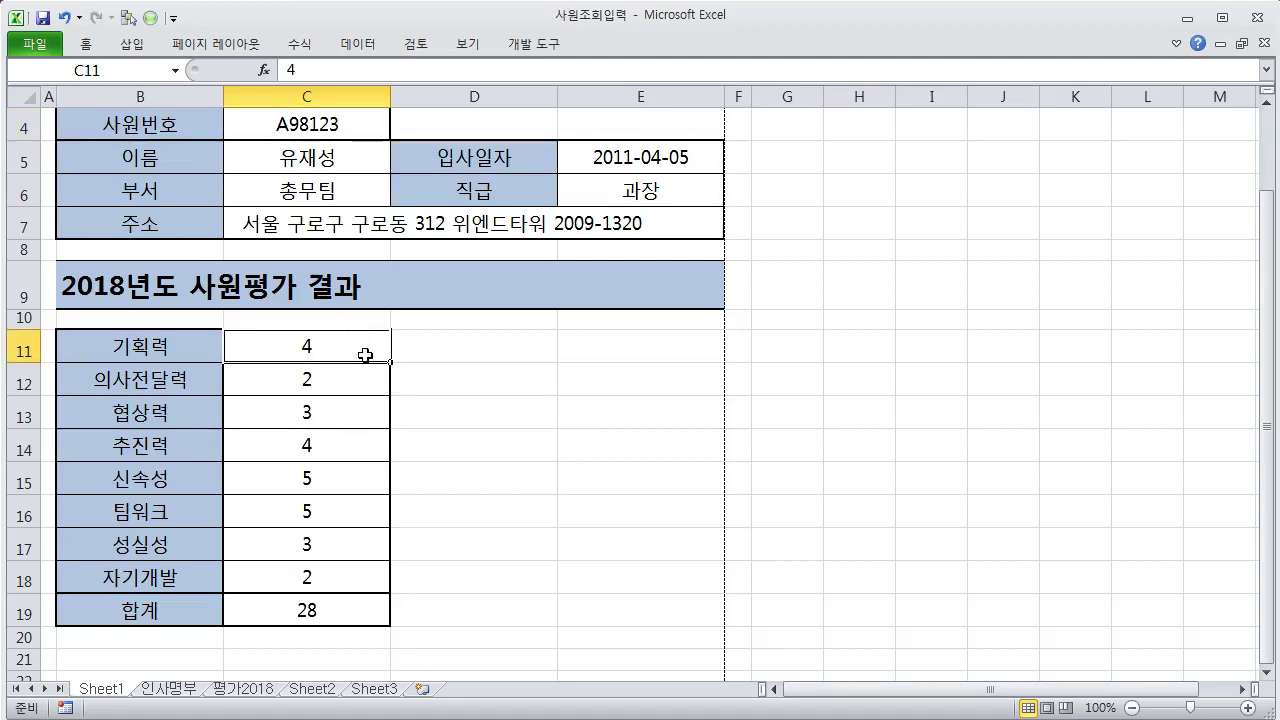
- Compare the 의사전달력 and 협상력 score cells C12 and C13 on Sheet1 with the scores in B4:I5 of 평가2018
{"action": "left_click", "coordinate": [344, 390]}
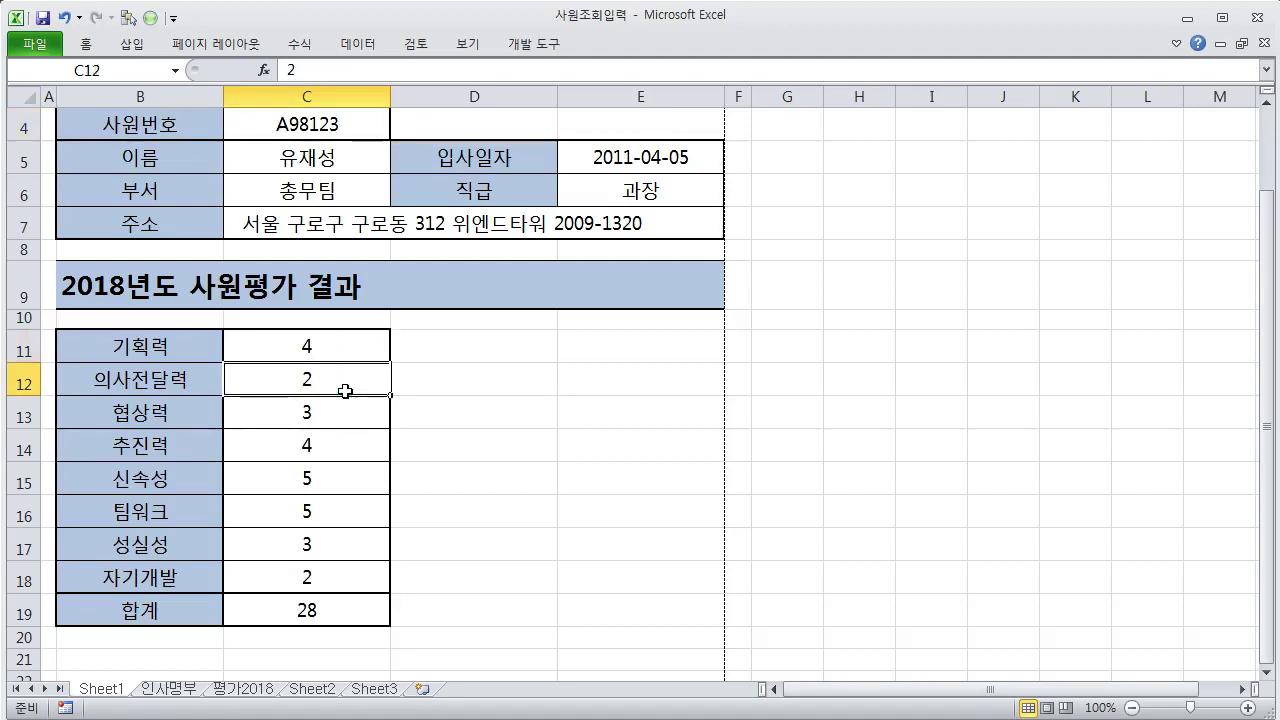
{"action": "left_click", "coordinate": [332, 412]}
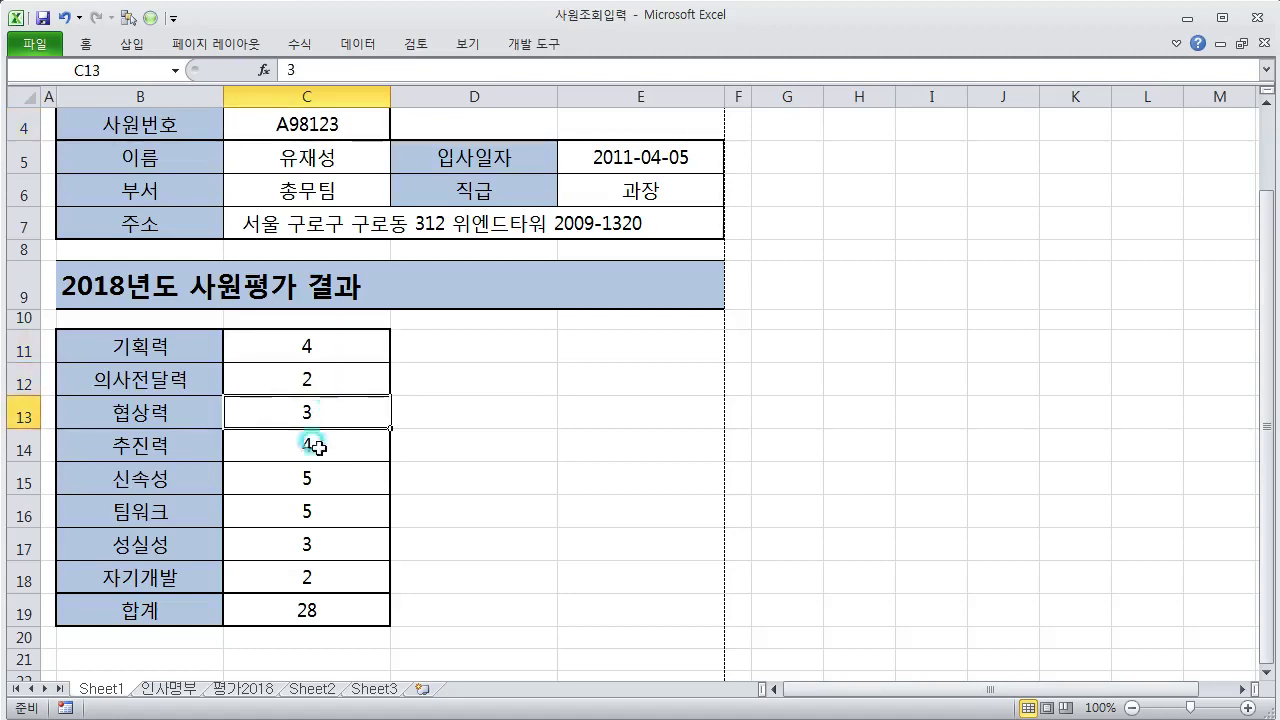
{"action": "left_click", "coordinate": [244, 689]}
{"action": "left_click_drag", "start_coordinate": [252, 263], "coordinate": [963, 283]}
{"action": "left_click", "coordinate": [102, 689]}
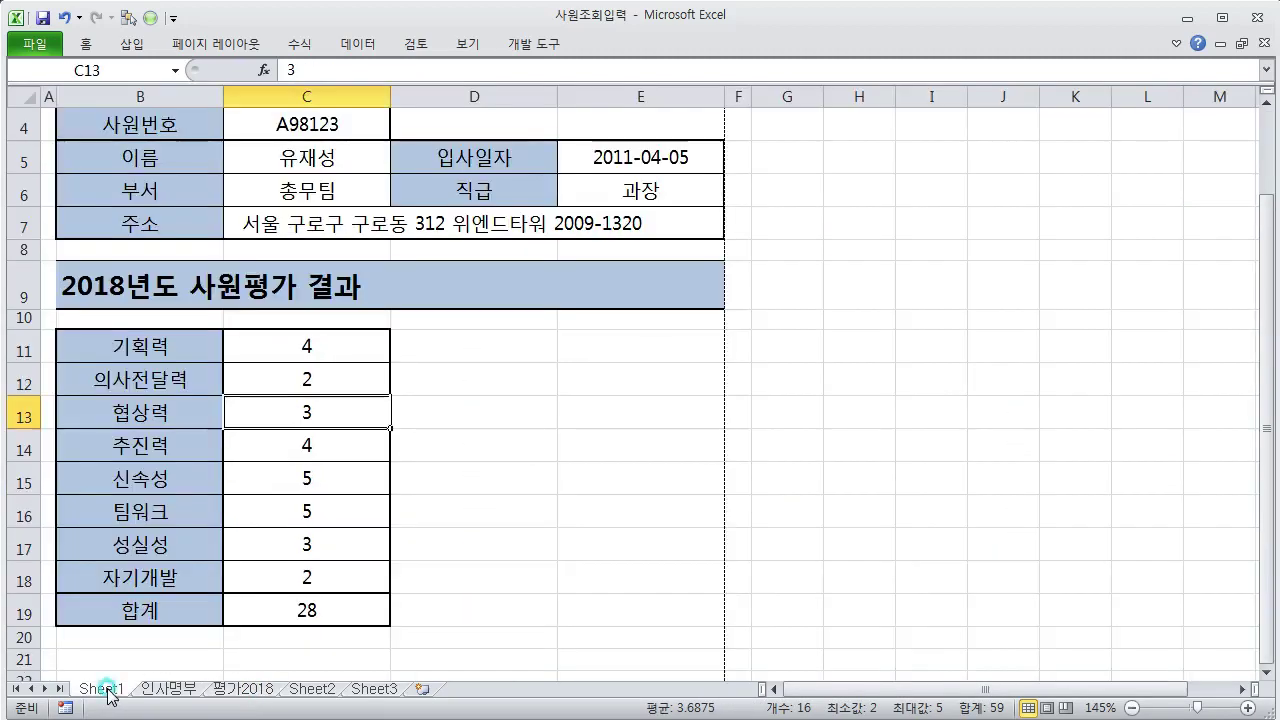
- On Sheet1, check the 부서 formula in C6 and the evaluation score cells C11, C12, C13 and C15
{"action": "left_click", "coordinate": [294, 192]}
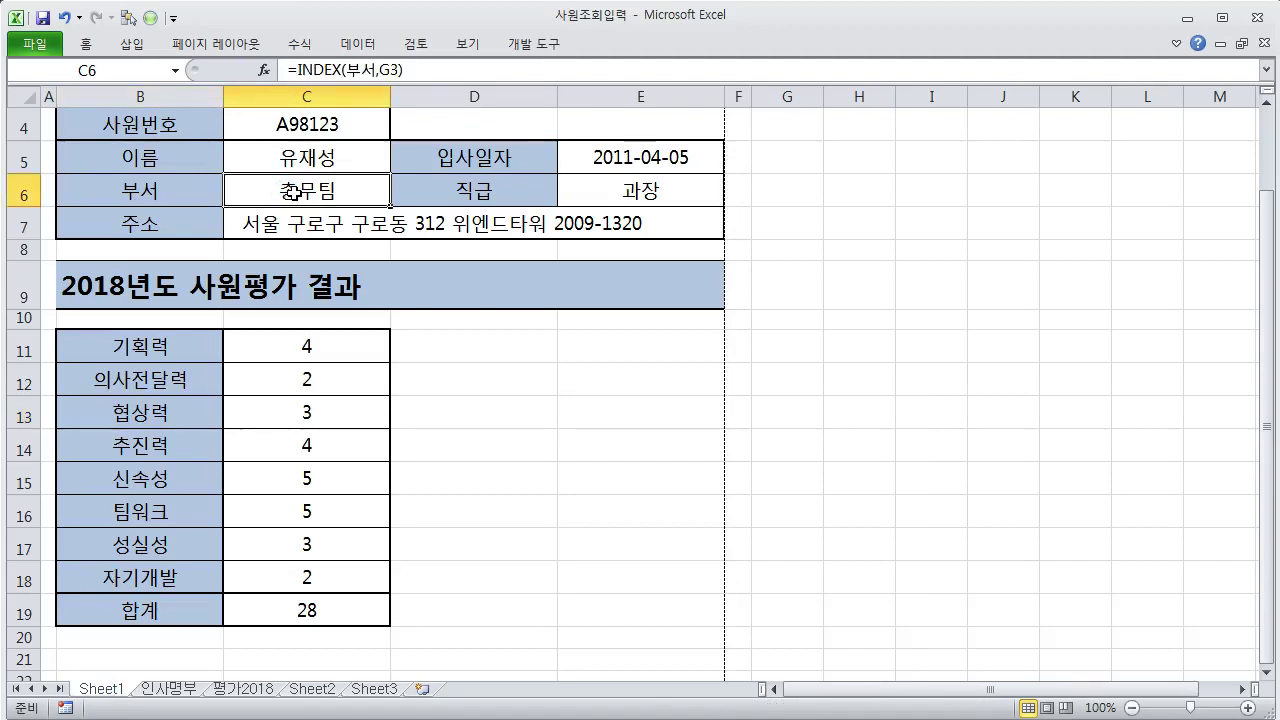
{"action": "left_click", "coordinate": [318, 344]}
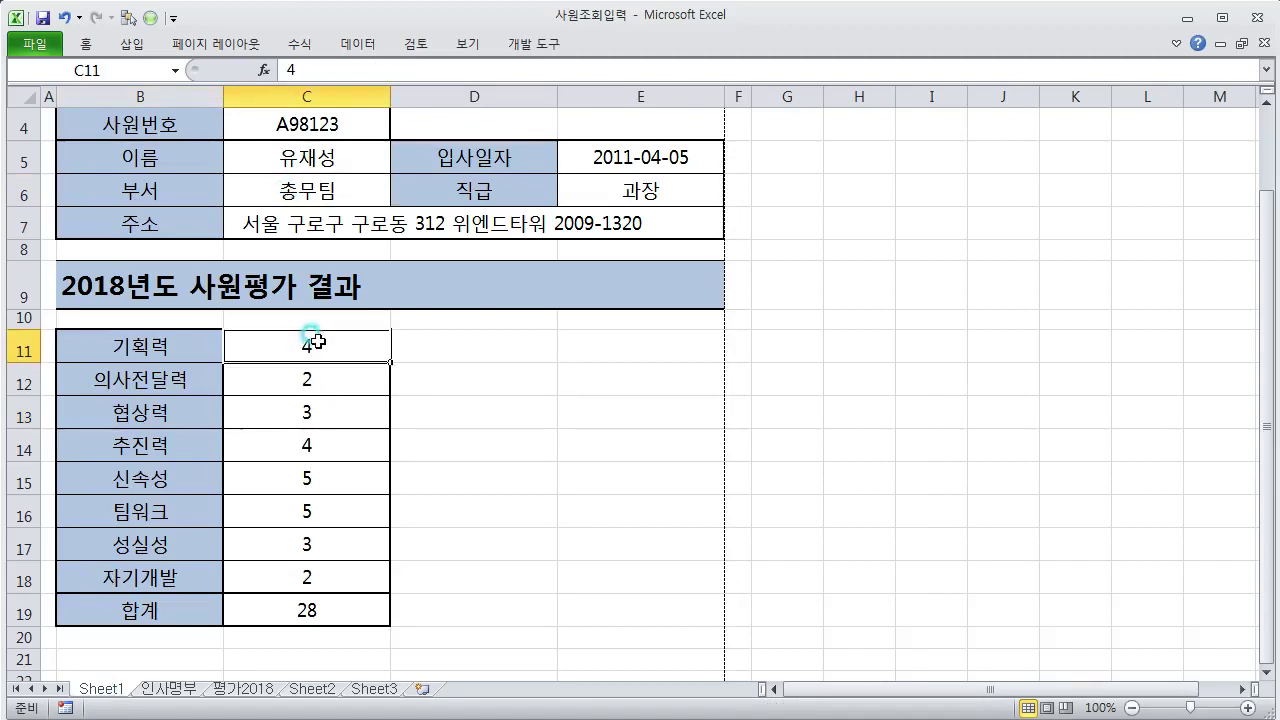
{"action": "left_click", "coordinate": [341, 383]}
{"action": "left_click", "coordinate": [340, 416]}
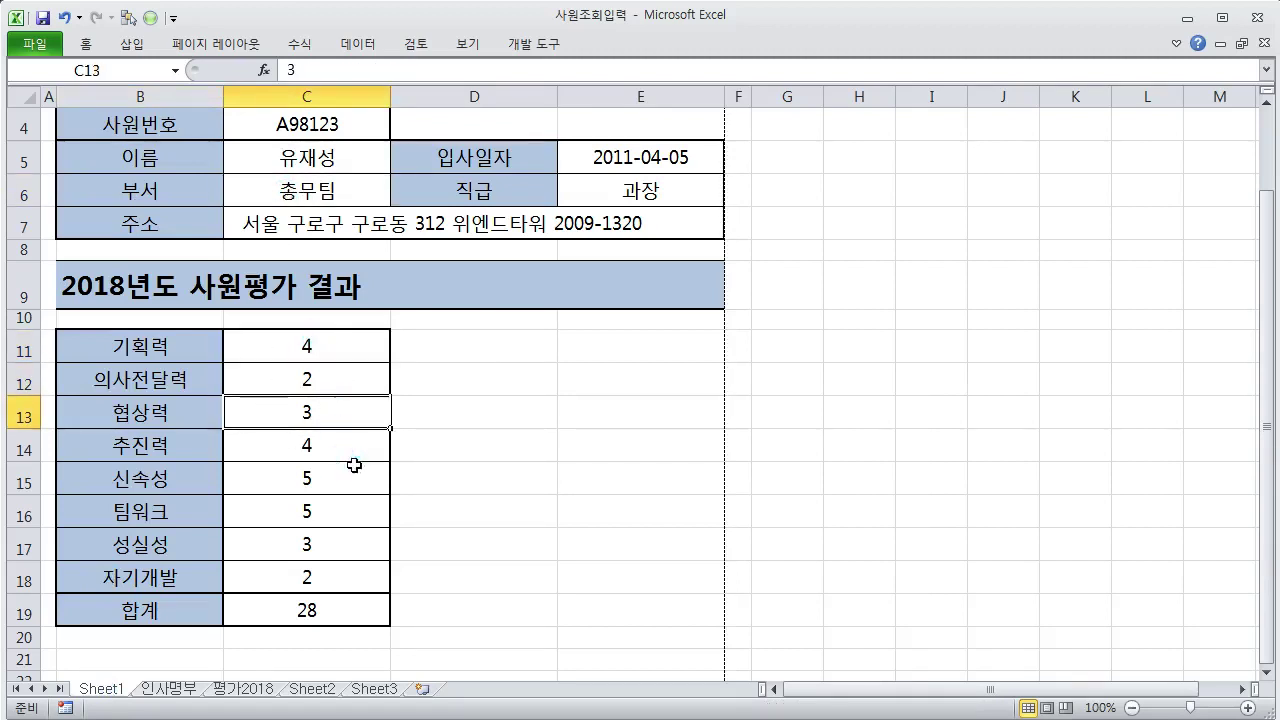
{"action": "left_click", "coordinate": [355, 467]}
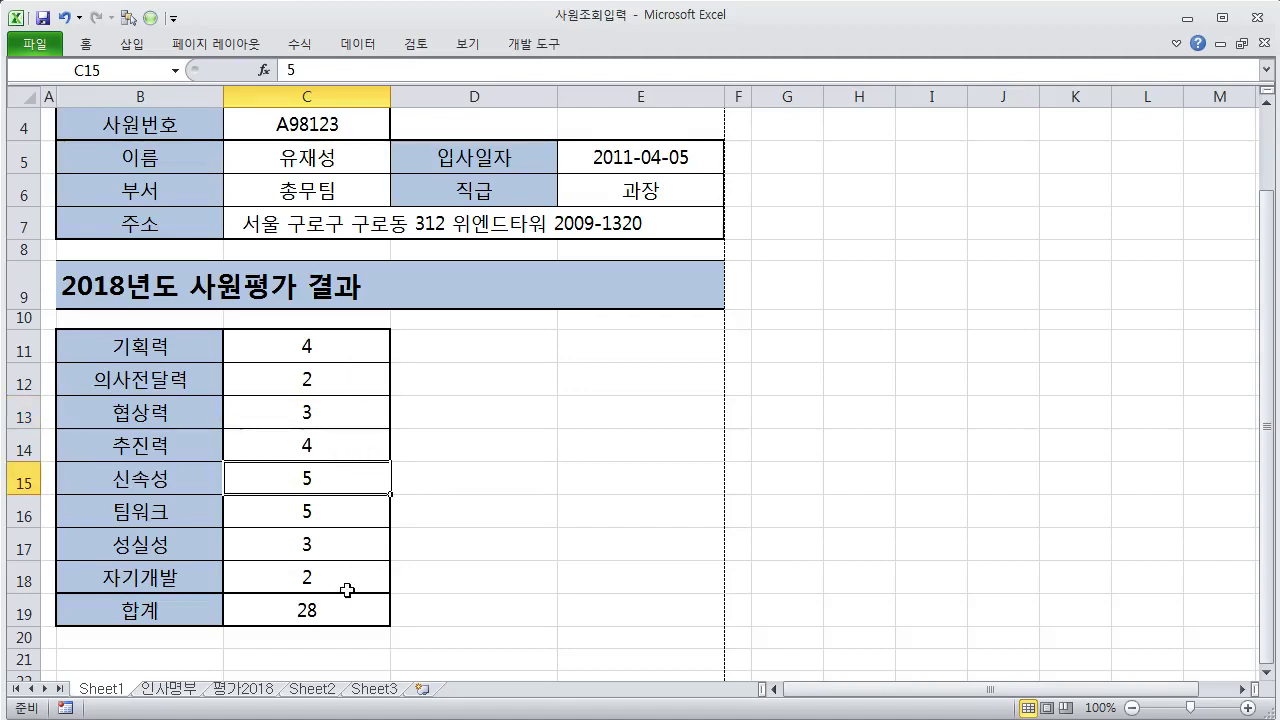
{"action": "left_click", "coordinate": [357, 347]}
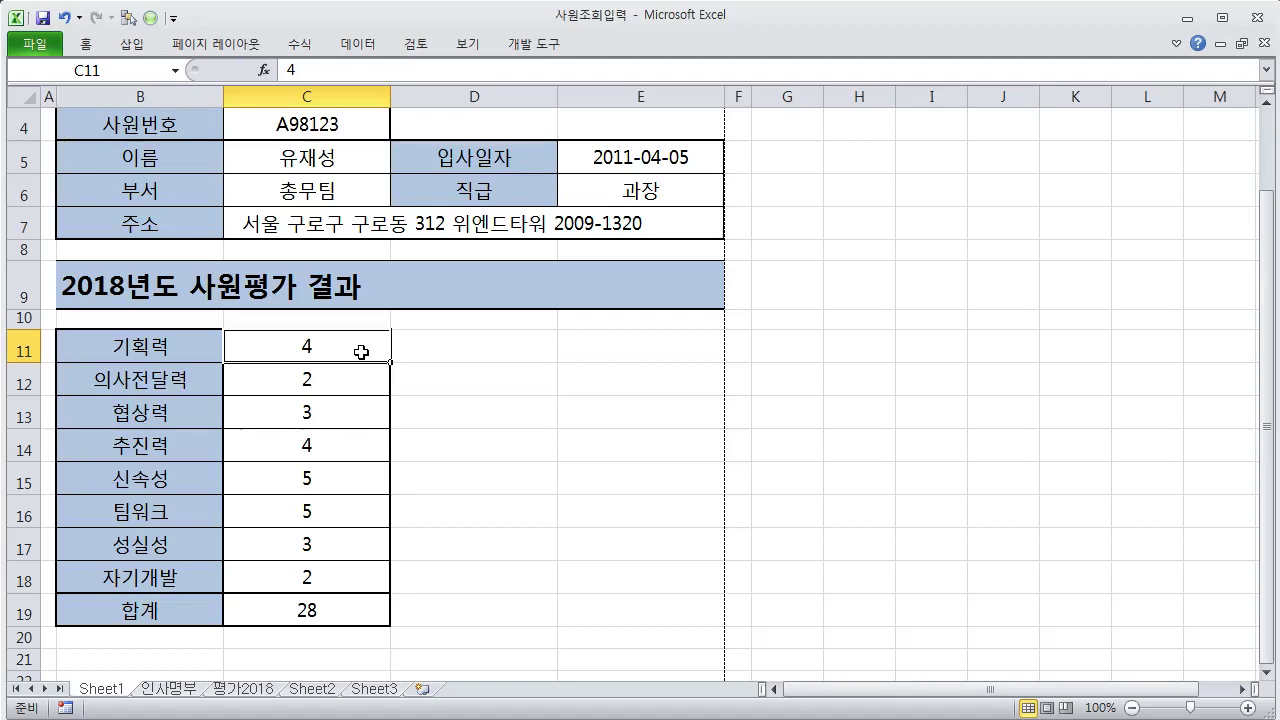
{"action": "type", "text": "="}
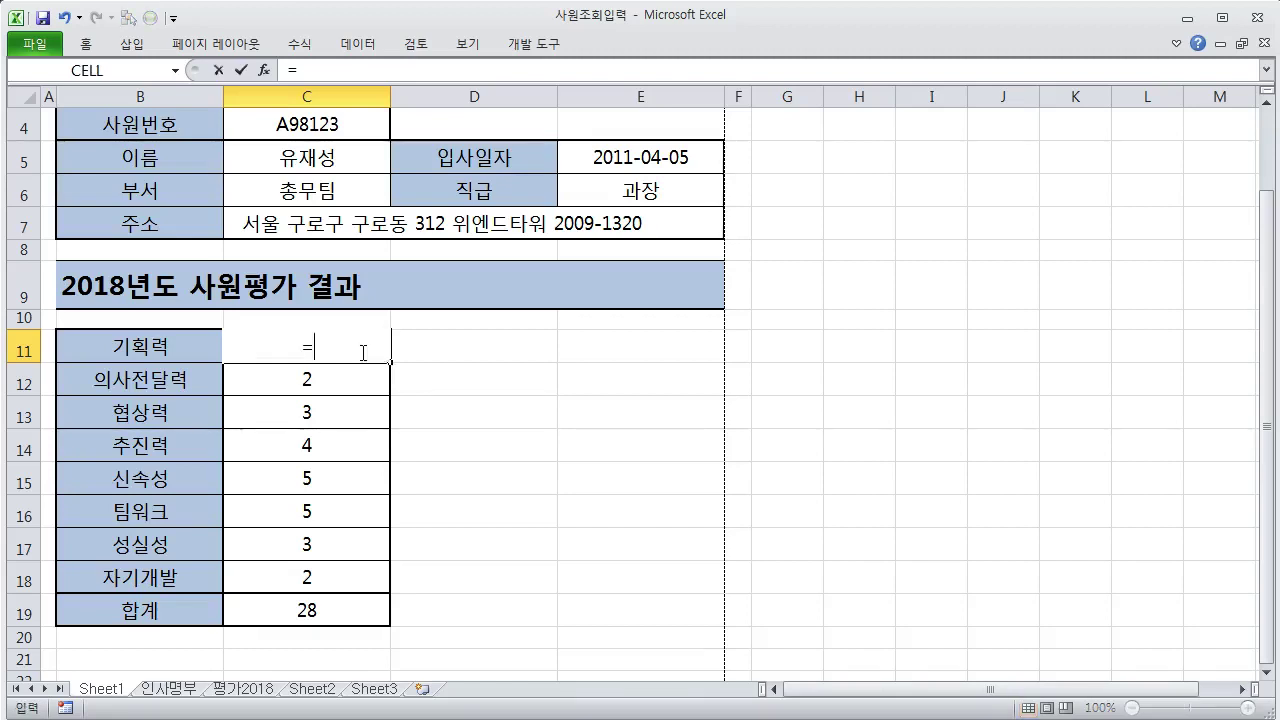
{"action": "type", "text": "vlo"}
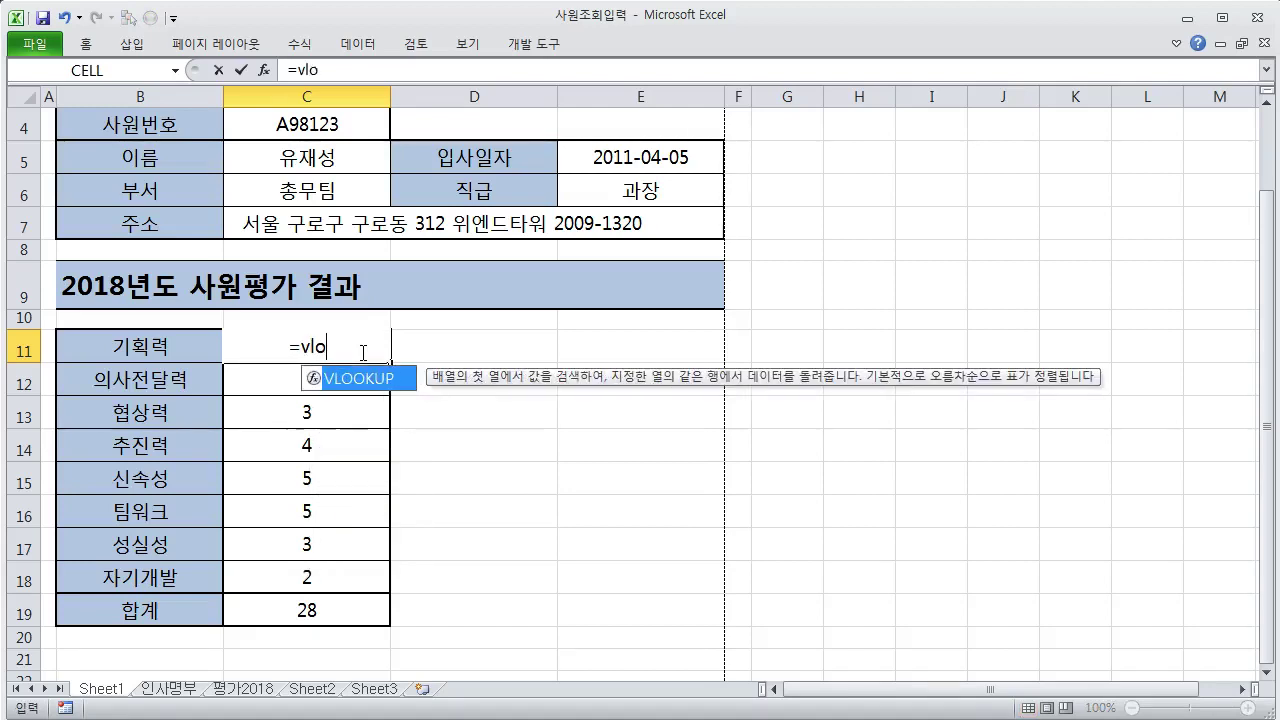
{"action": "type", "text": "okup("}
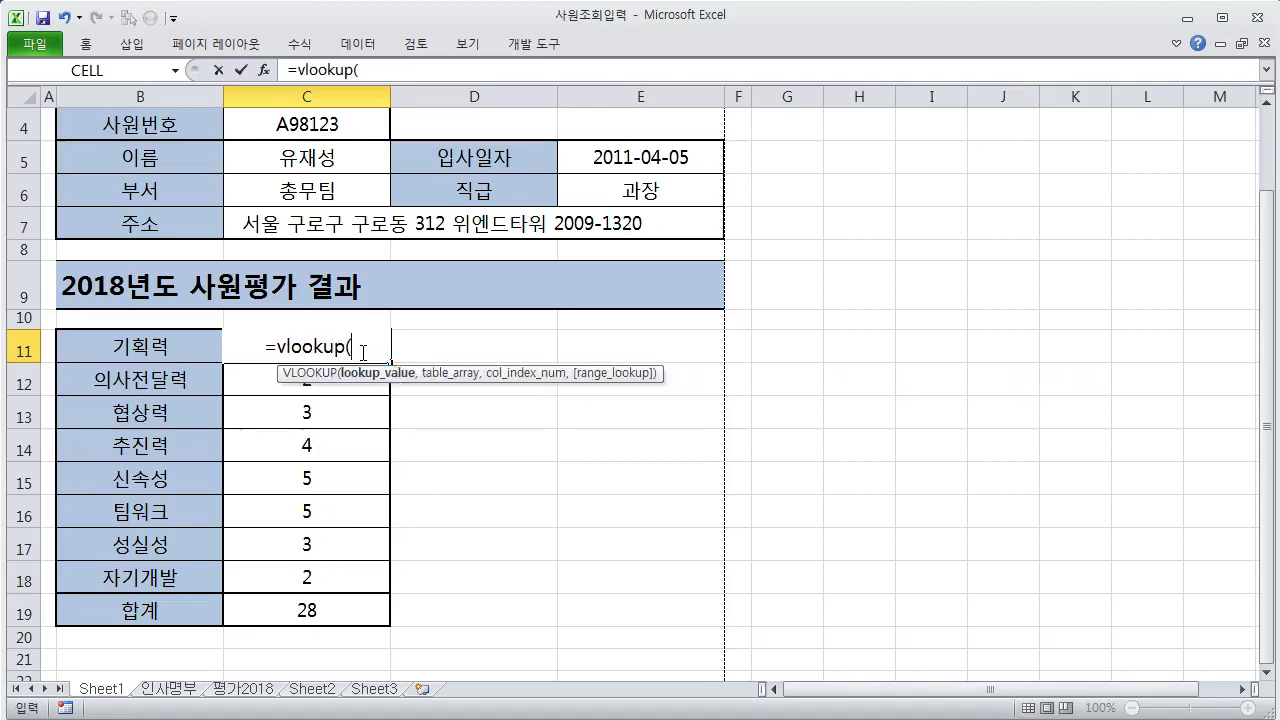
{"action": "left_click", "coordinate": [263, 71]}
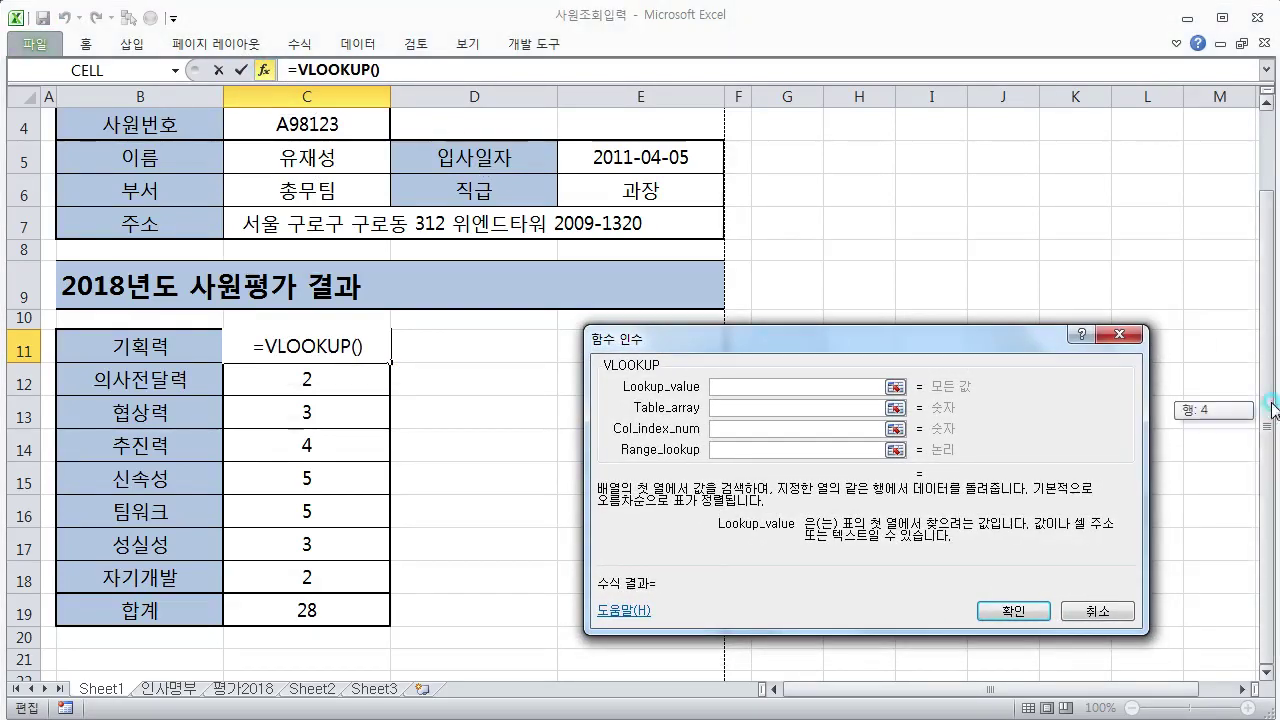
{"action": "scroll", "coordinate": [1250, 295], "scroll_direction": "up", "scroll_amount": 1}
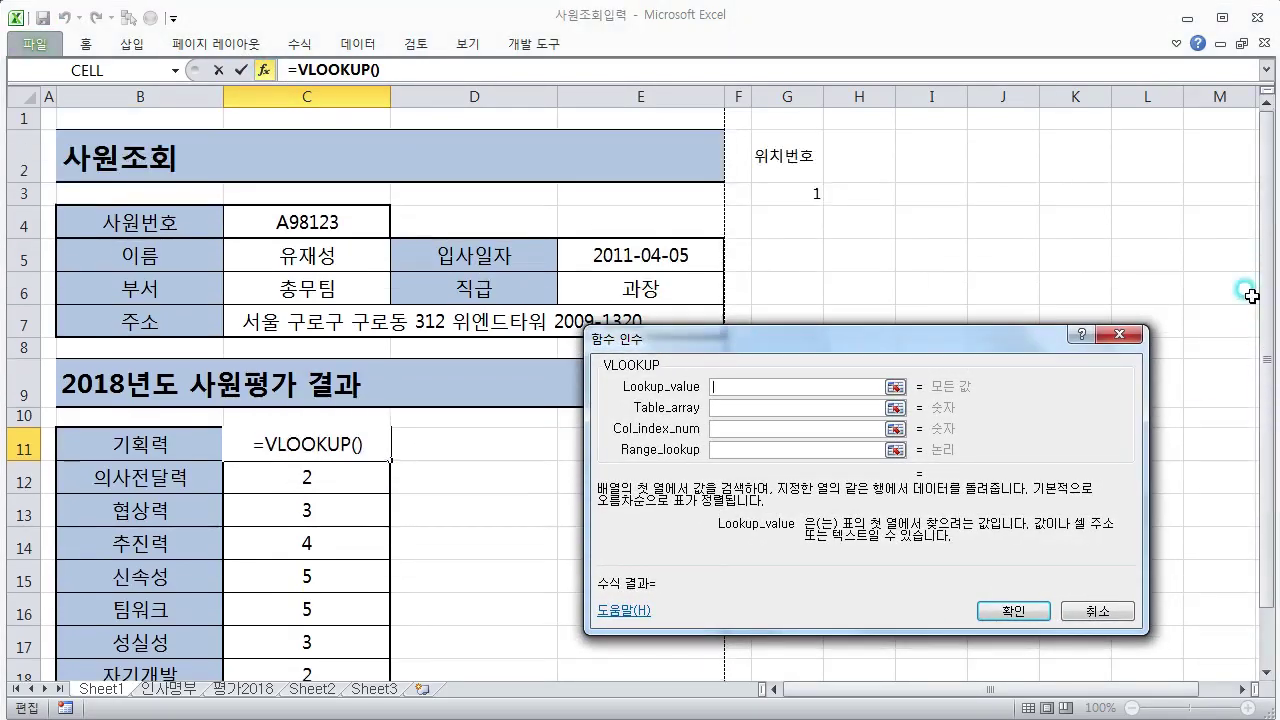
{"action": "left_click", "coordinate": [338, 216]}
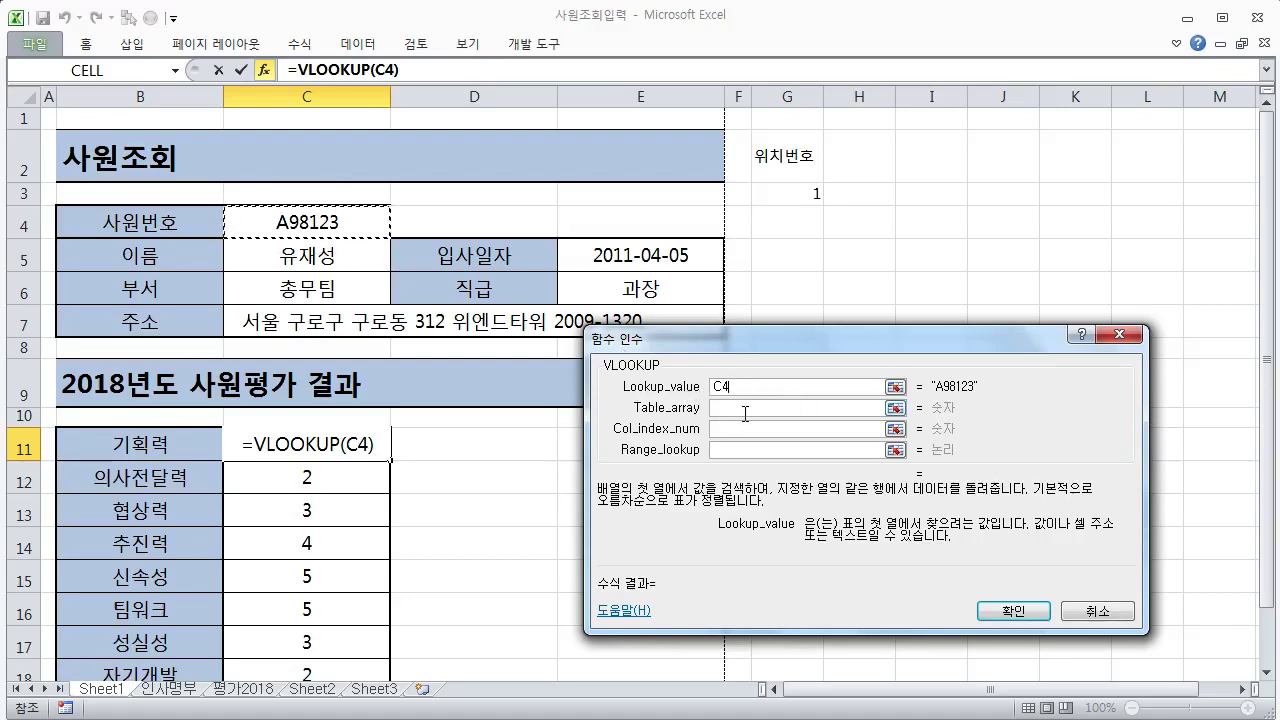
{"action": "key", "text": "F4"}
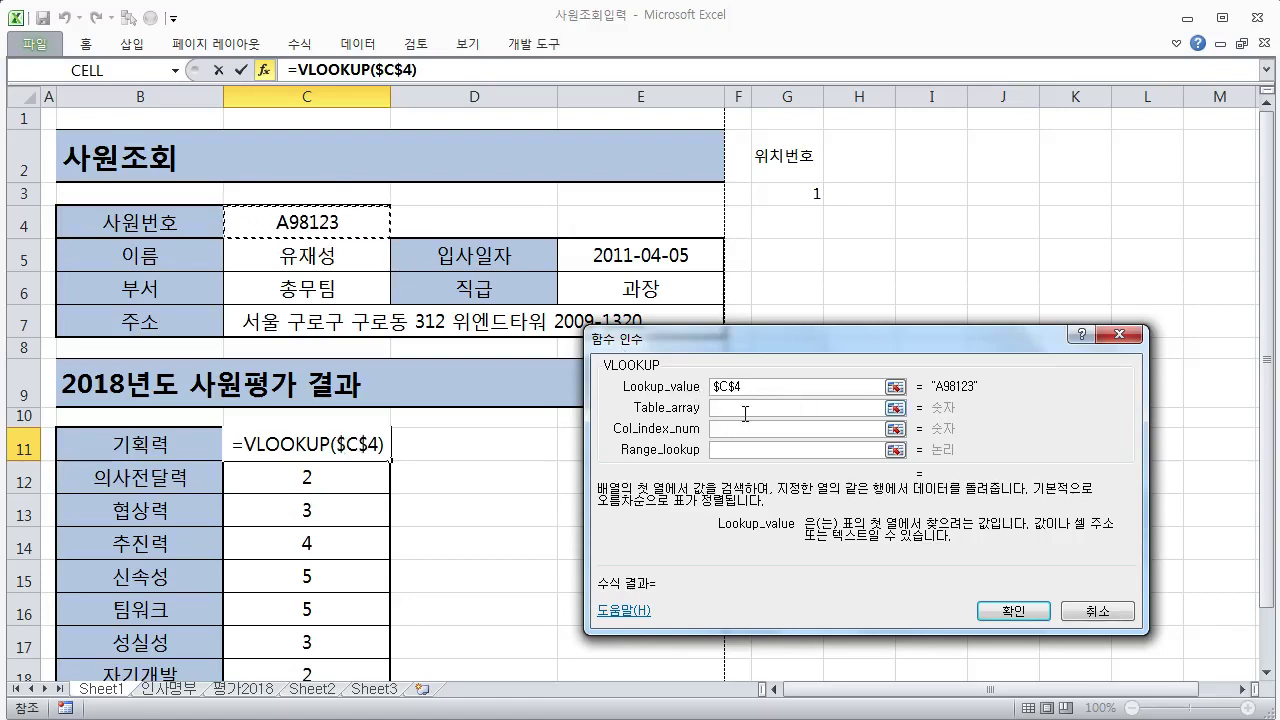
{"action": "left_click", "coordinate": [750, 407]}
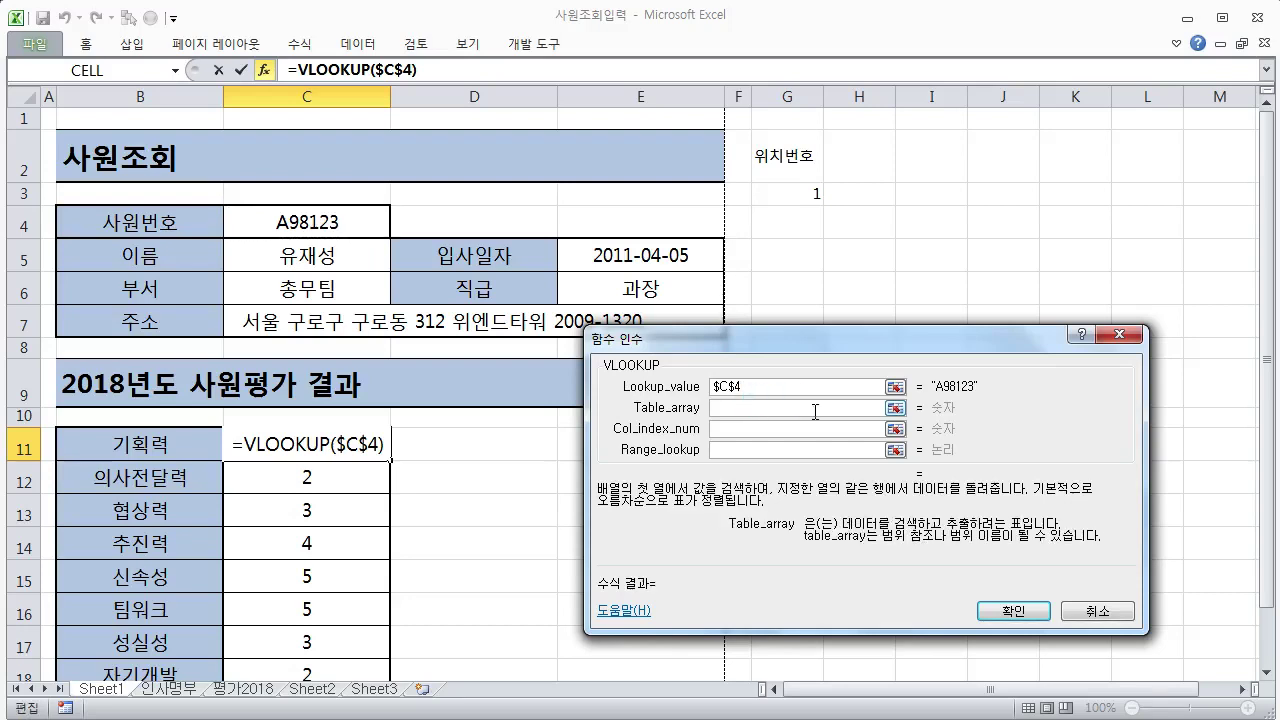
{"action": "left_click", "coordinate": [257, 690]}
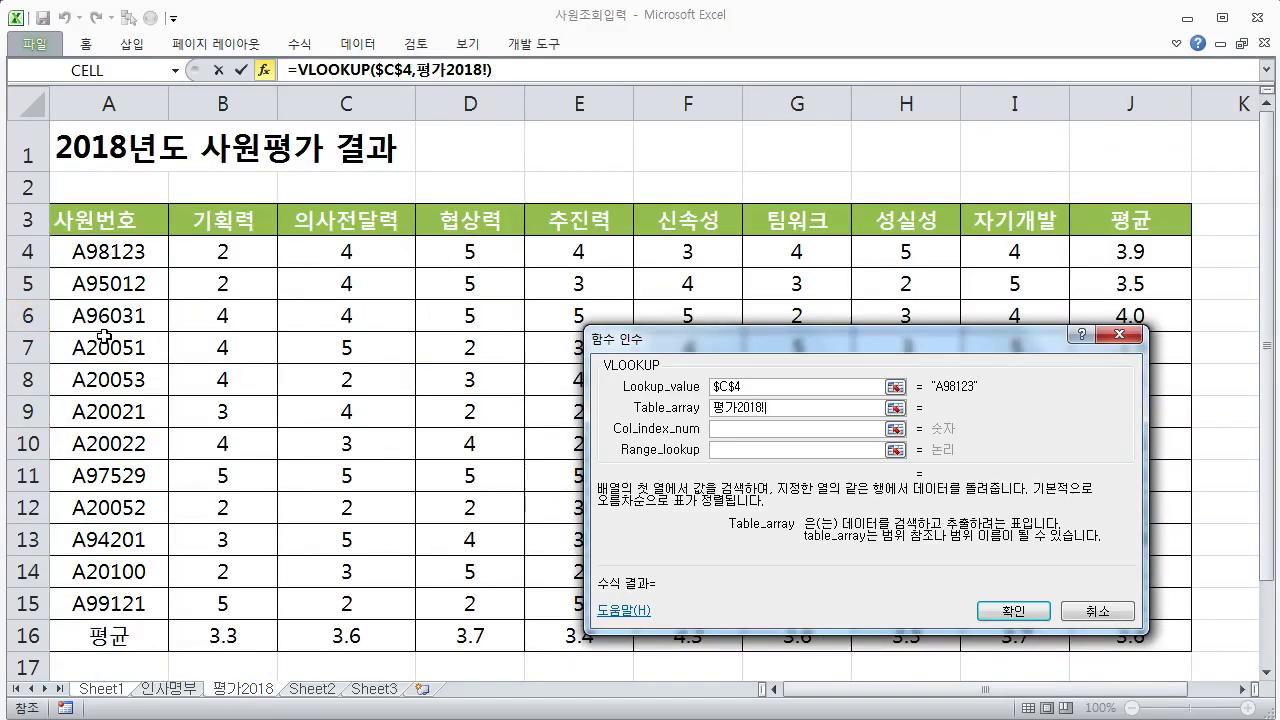
{"action": "left_click_drag", "start_coordinate": [103, 252], "coordinate": [213, 598]}
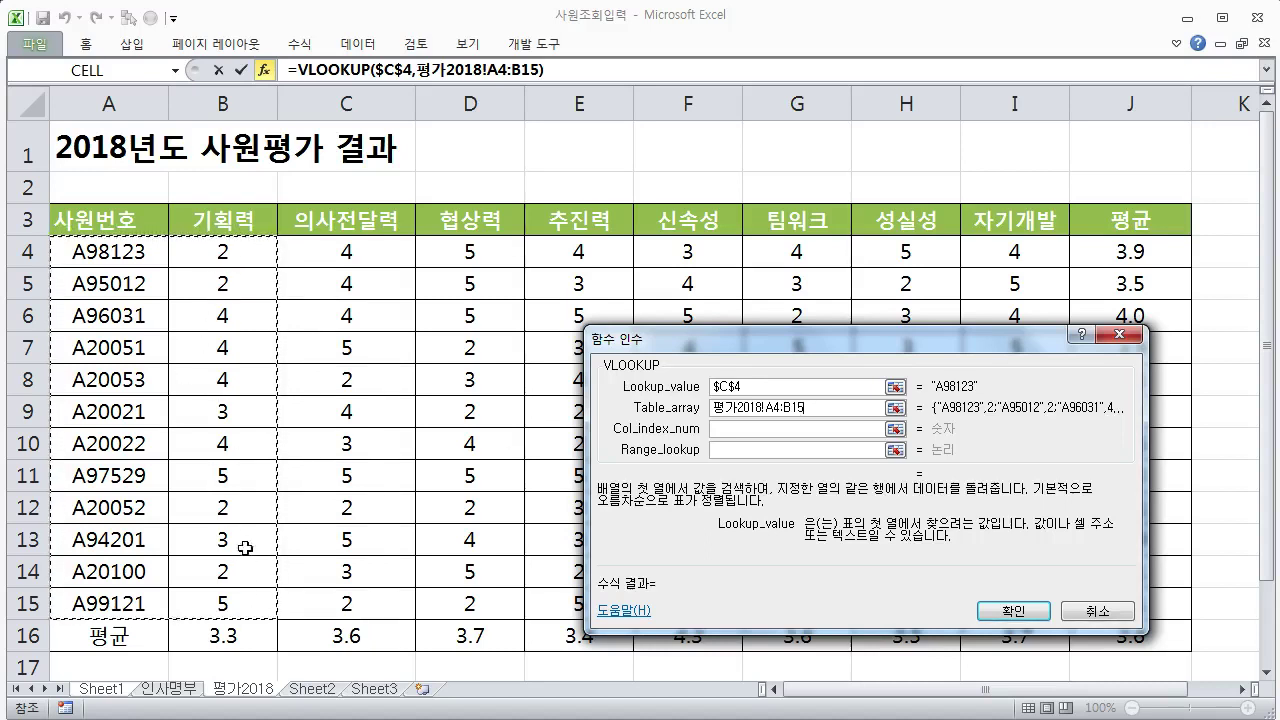
{"action": "left_click_drag", "start_coordinate": [127, 251], "coordinate": [1022, 604]}
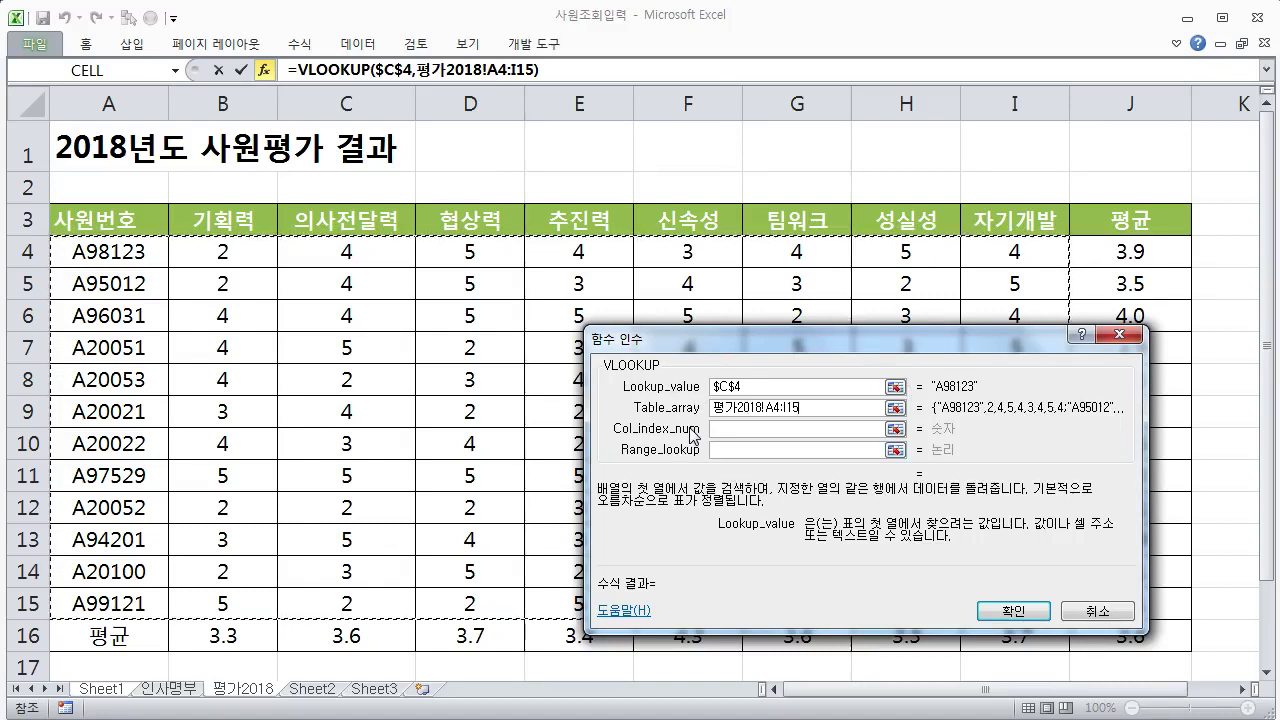
{"action": "key", "text": "F4"}
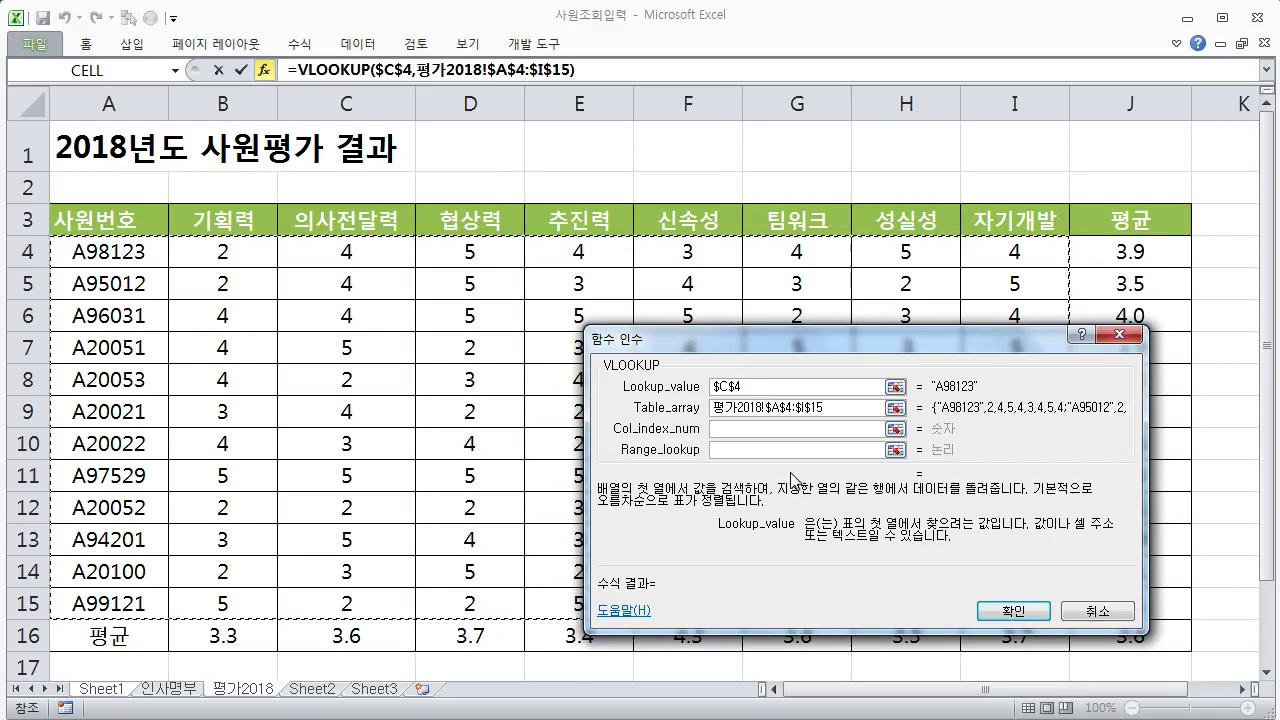
{"action": "left_click", "coordinate": [749, 430]}
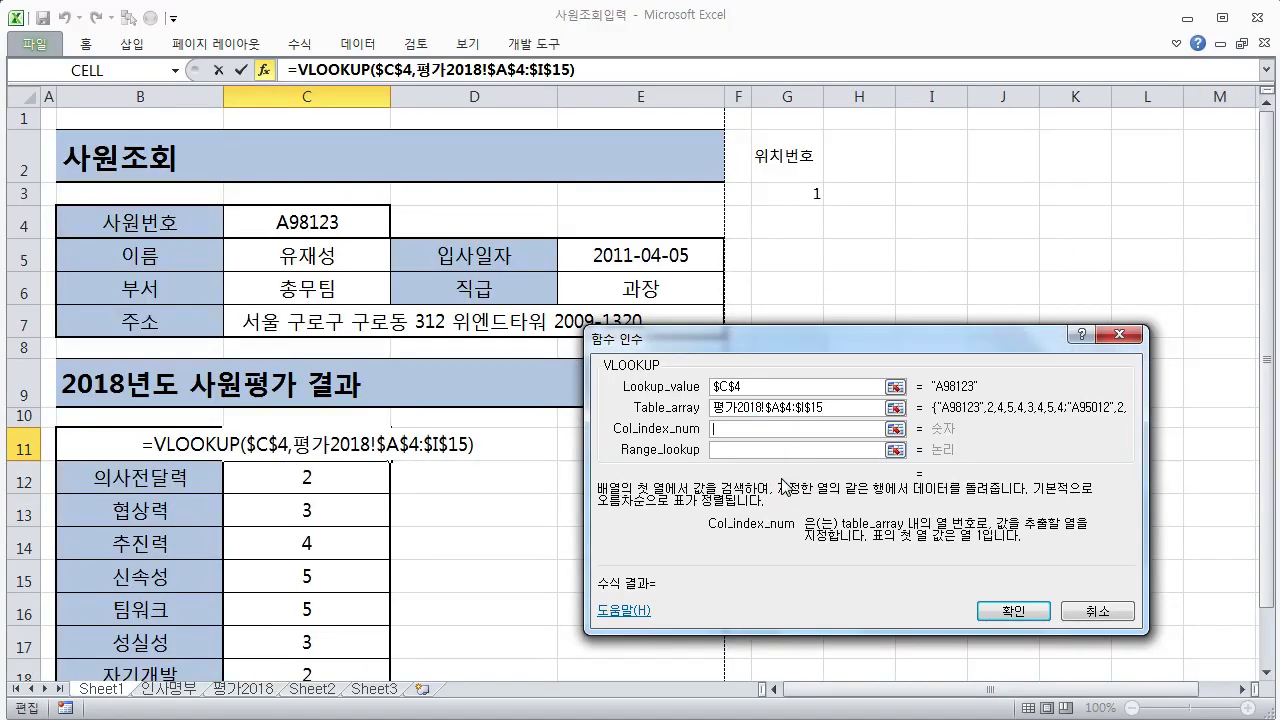
{"action": "type", "text": "1"}
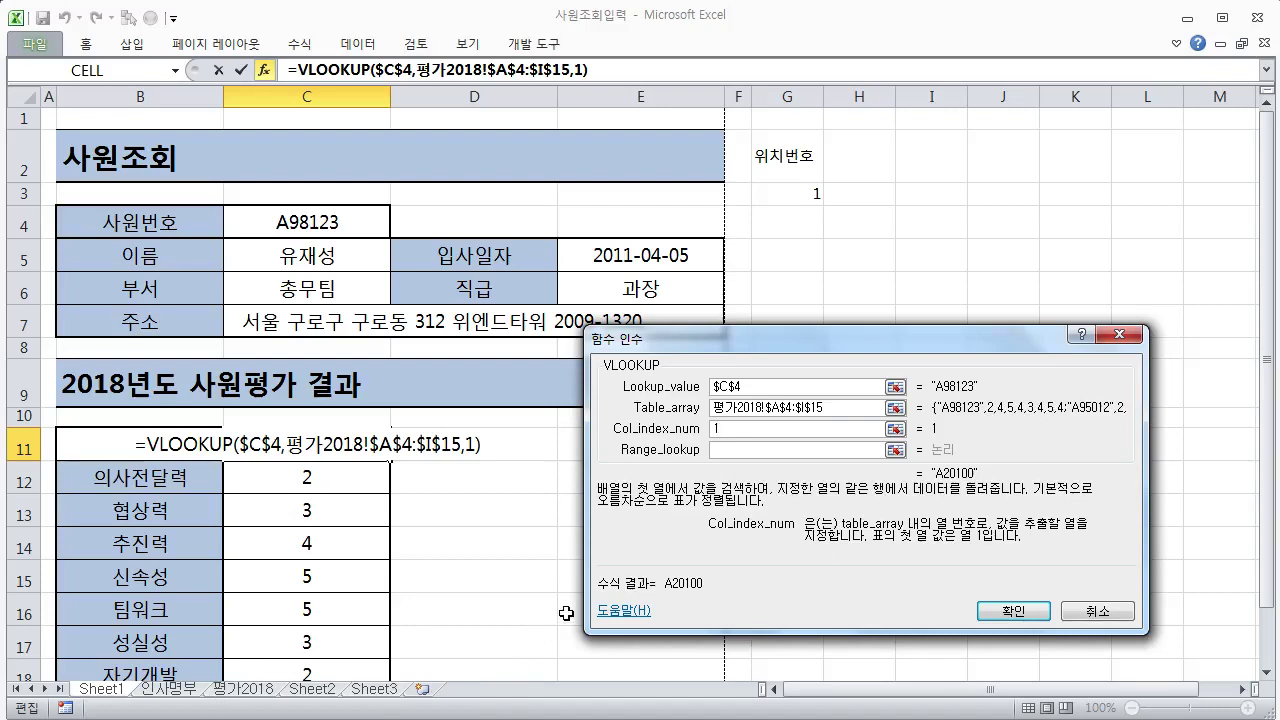
{"action": "key", "text": "BackSpace"}
{"action": "type", "text": "2"}
{"action": "key", "text": "BackSpace"}
{"action": "type", "text": "3"}
{"action": "key", "text": "BackSpace"}
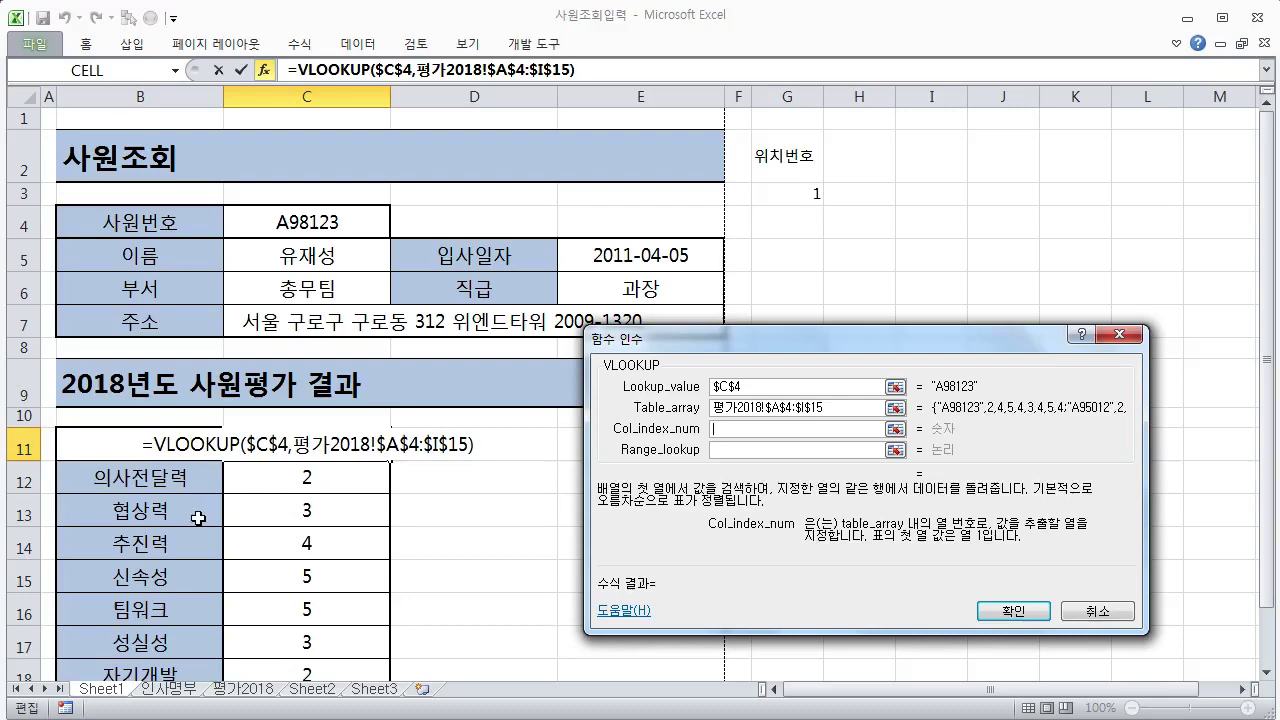
{"action": "left_click", "coordinate": [1117, 613]}
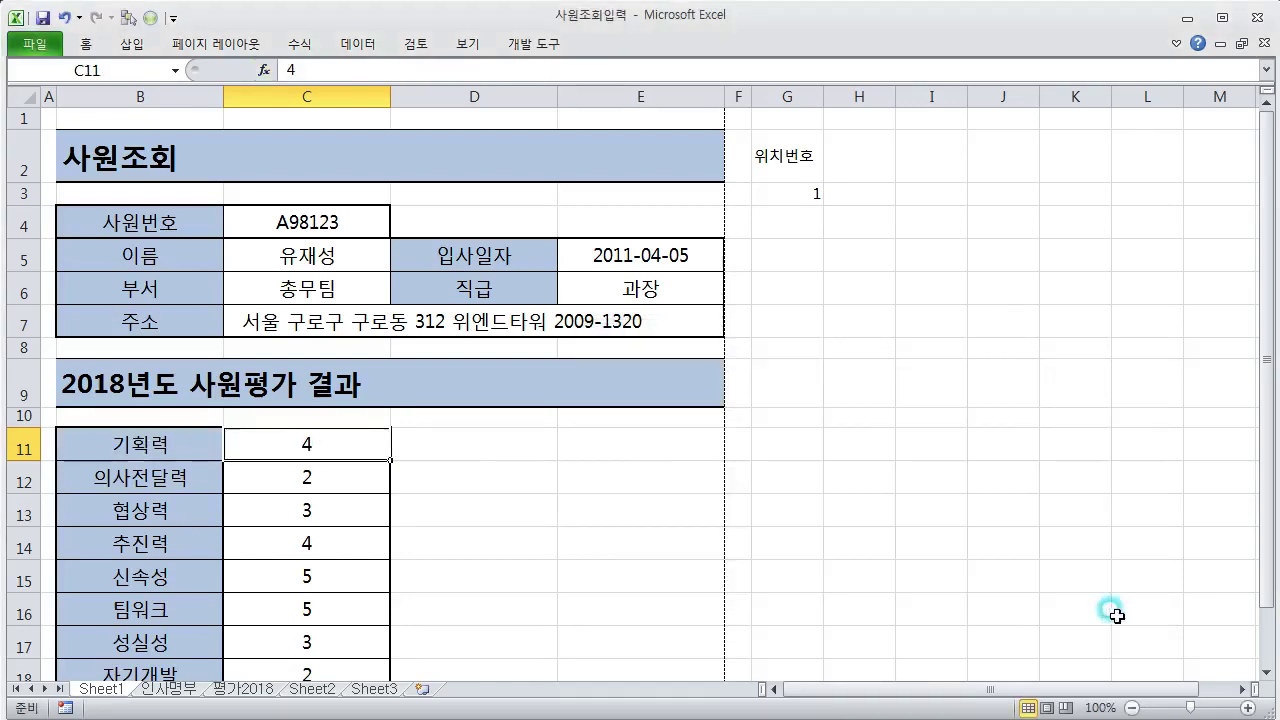
- Examine the column order of the headers from 사원번호 to 자기개발 in A3:I3 of 평가2018
{"action": "left_click", "coordinate": [880, 566]}
{"action": "left_click", "coordinate": [228, 690]}
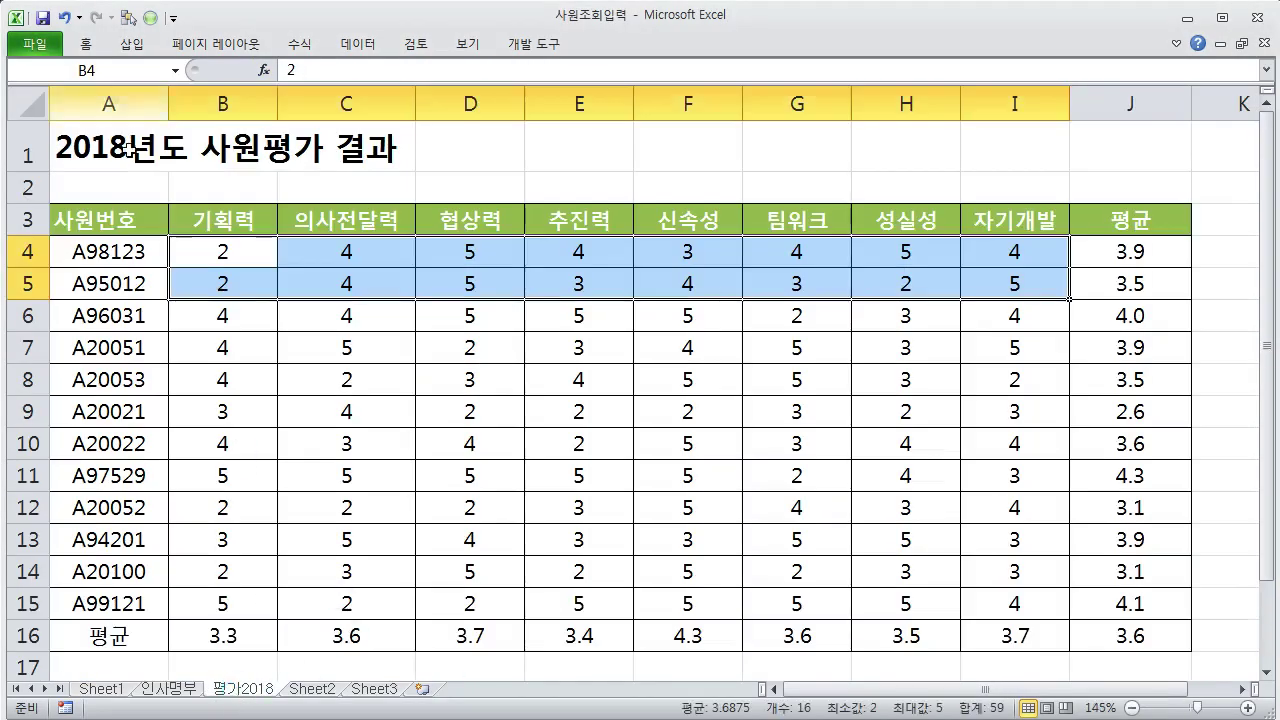
{"action": "left_click", "coordinate": [255, 287]}
{"action": "left_click", "coordinate": [228, 222]}
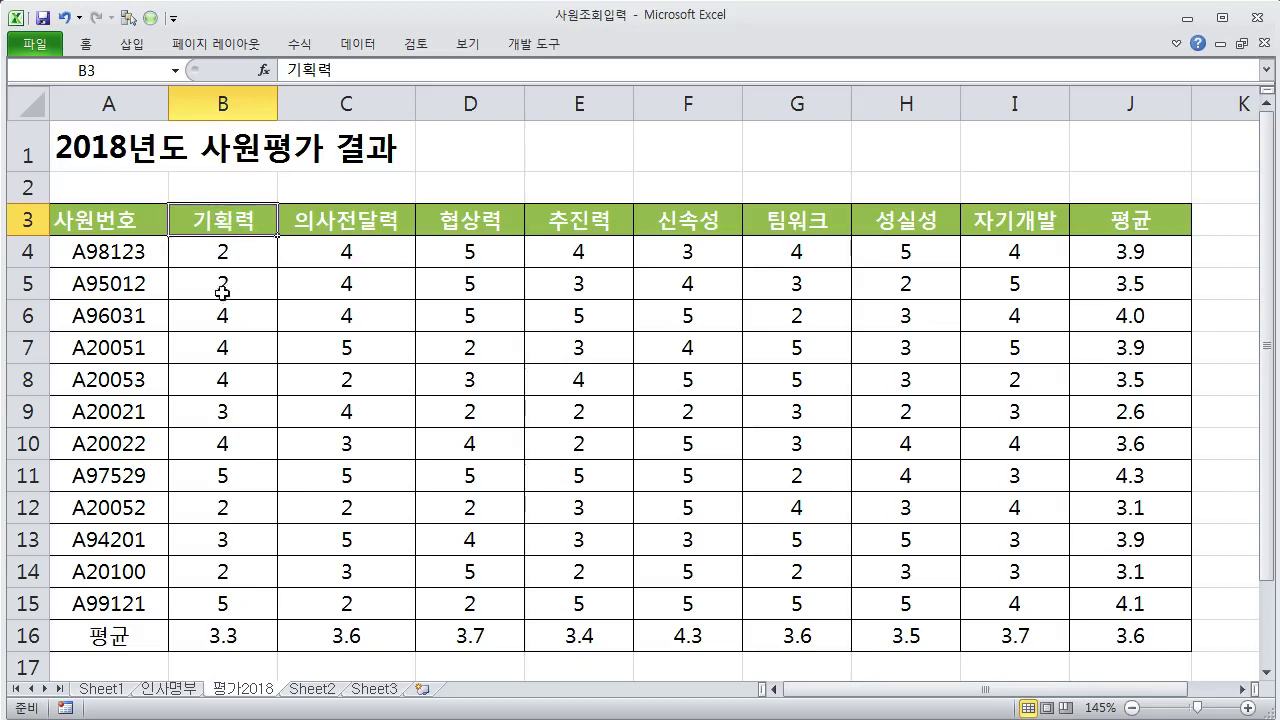
{"action": "left_click", "coordinate": [117, 228]}
{"action": "left_click", "coordinate": [232, 226]}
{"action": "left_click", "coordinate": [353, 218]}
{"action": "left_click", "coordinate": [484, 222]}
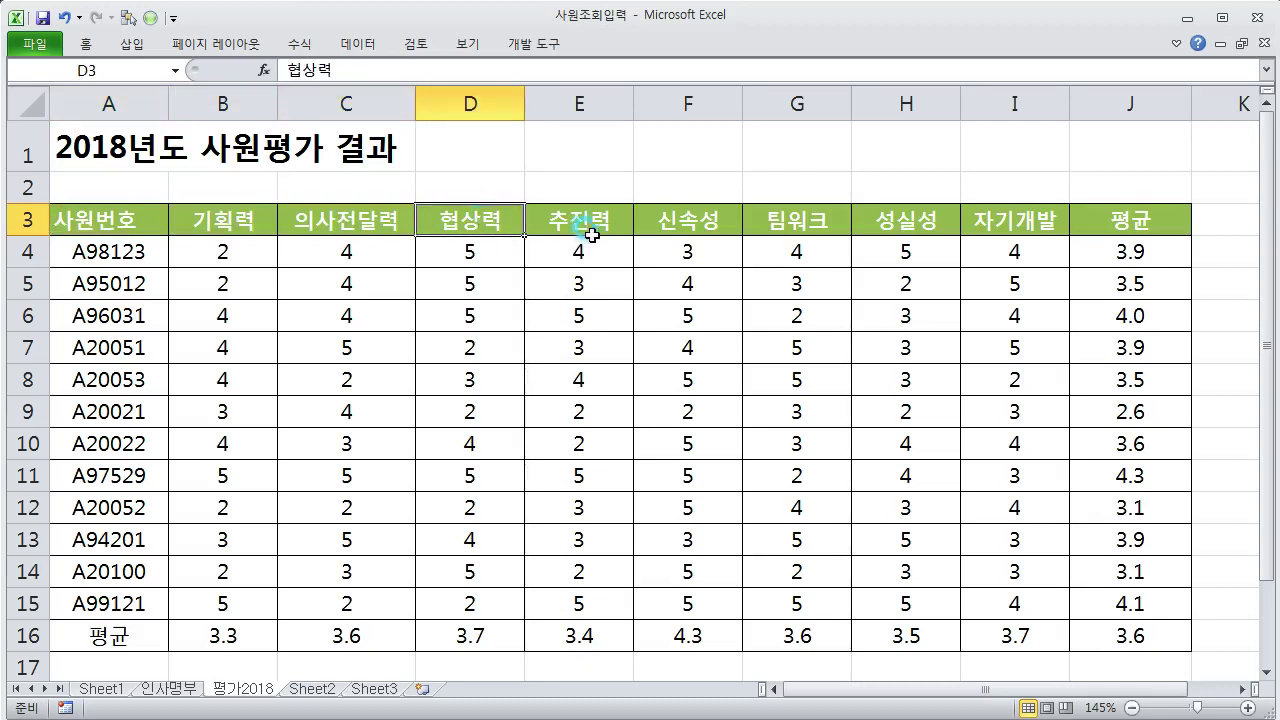
{"action": "left_click", "coordinate": [585, 233]}
{"action": "left_click", "coordinate": [726, 229]}
{"action": "left_click", "coordinate": [804, 230]}
{"action": "left_click", "coordinate": [897, 228]}
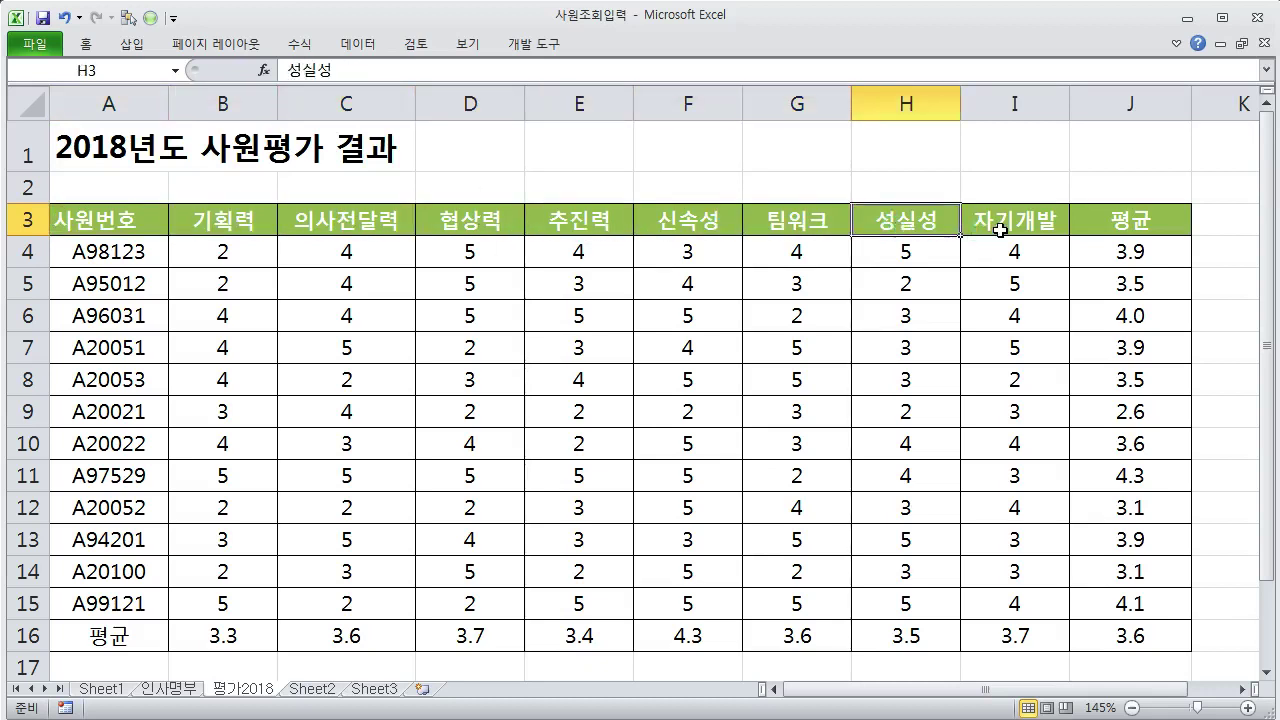
{"action": "left_click", "coordinate": [998, 230]}
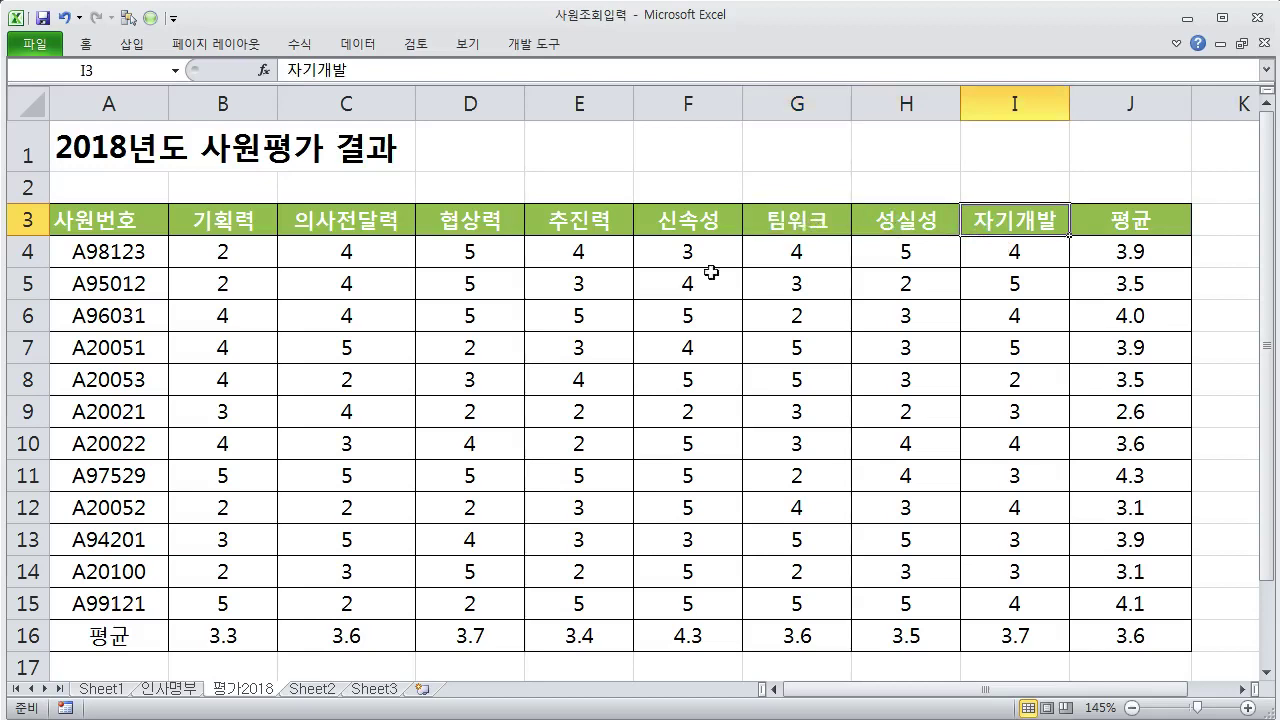
- In C11 of Sheet1, start a VLOOKUP function with the 사원번호 cell as absolute lookup value $C$4
{"action": "left_click", "coordinate": [100, 689]}
{"action": "left_click", "coordinate": [335, 436]}
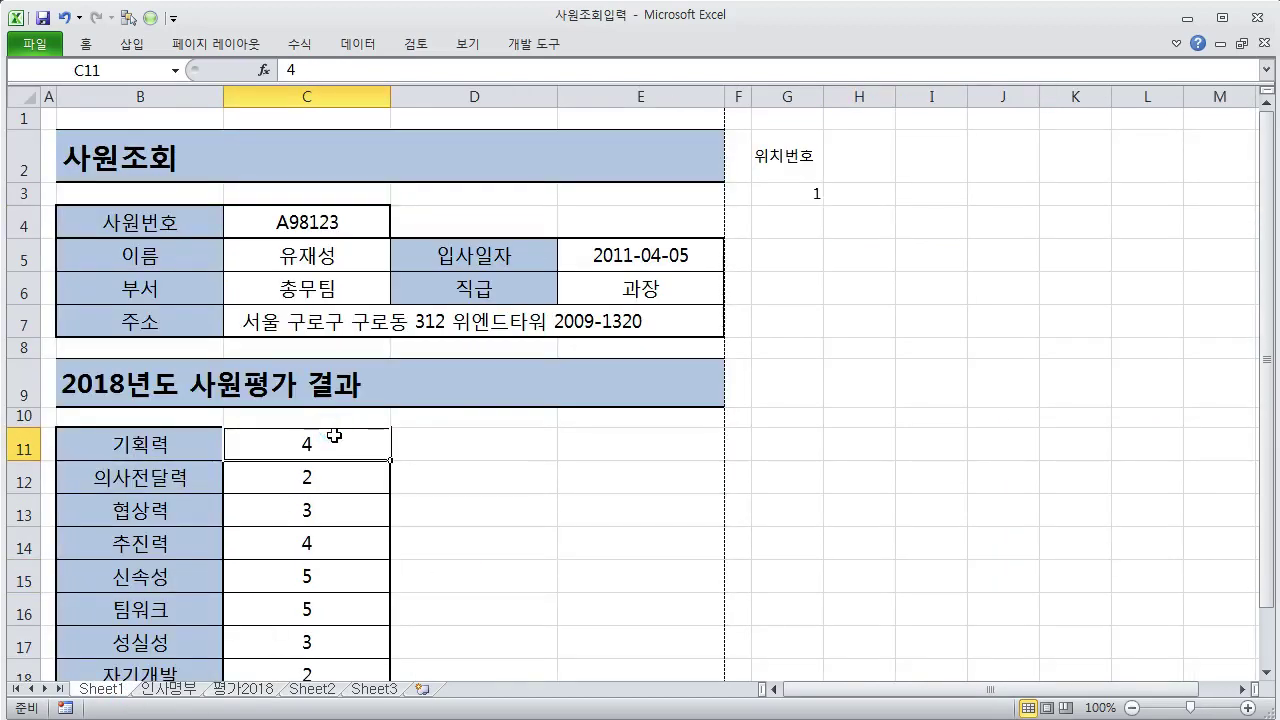
{"action": "type", "text": "="}
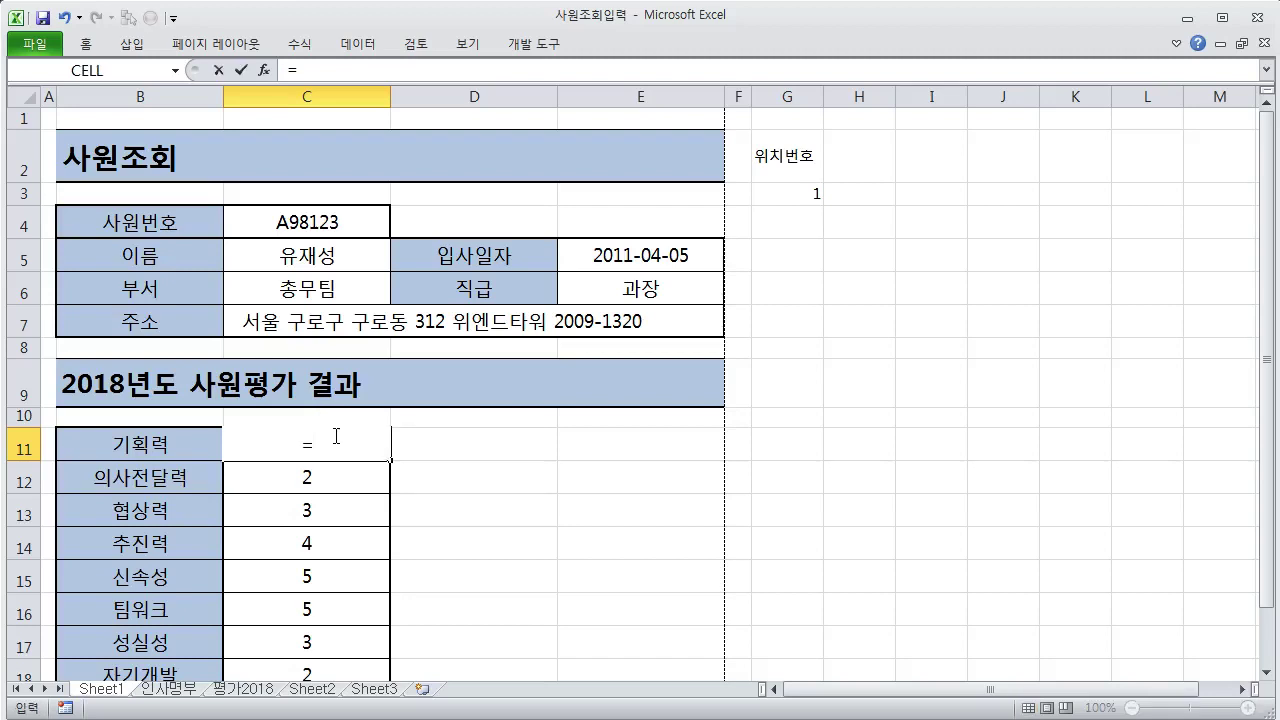
{"action": "type", "text": "vl"}
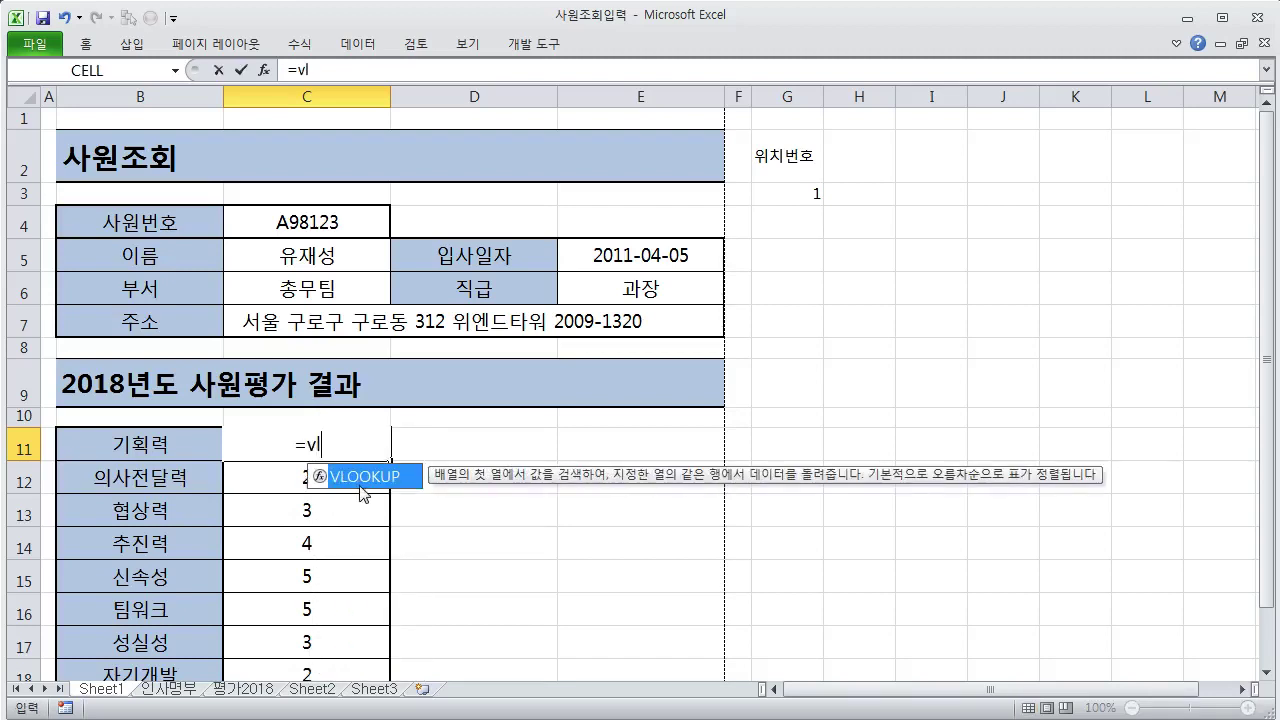
{"action": "type", "text": "ookup("}
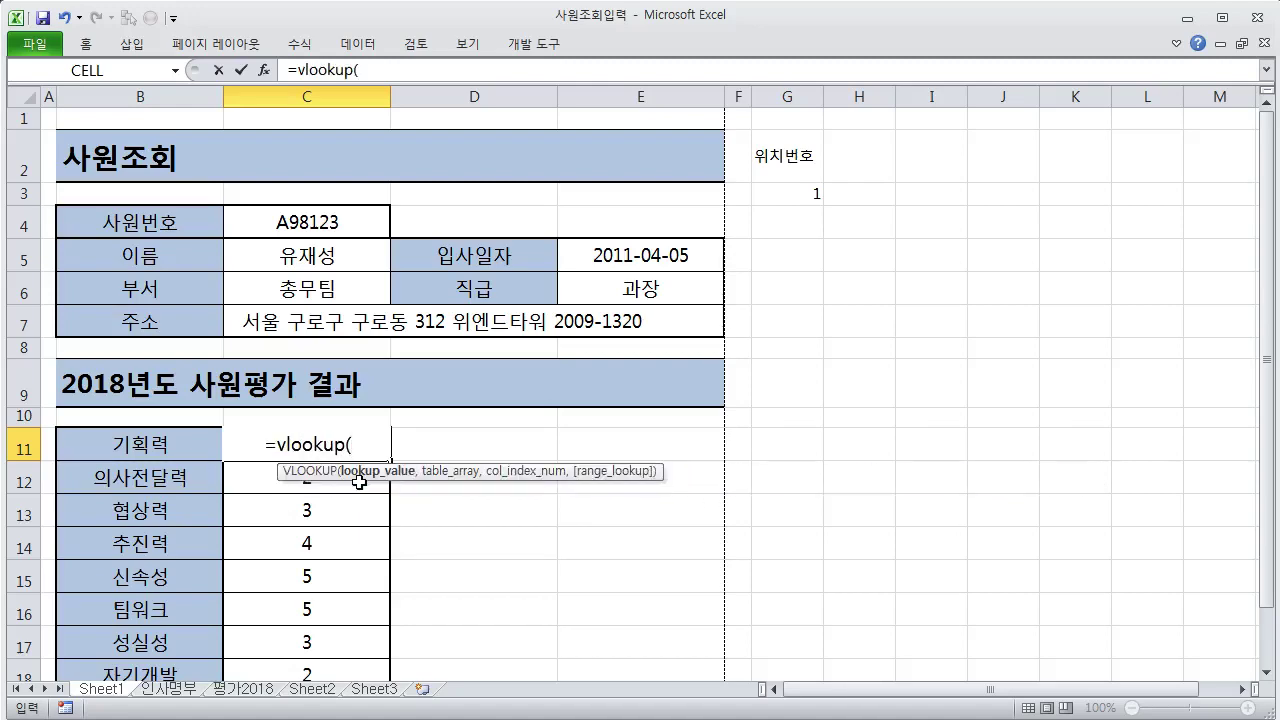
{"action": "left_click", "coordinate": [266, 70]}
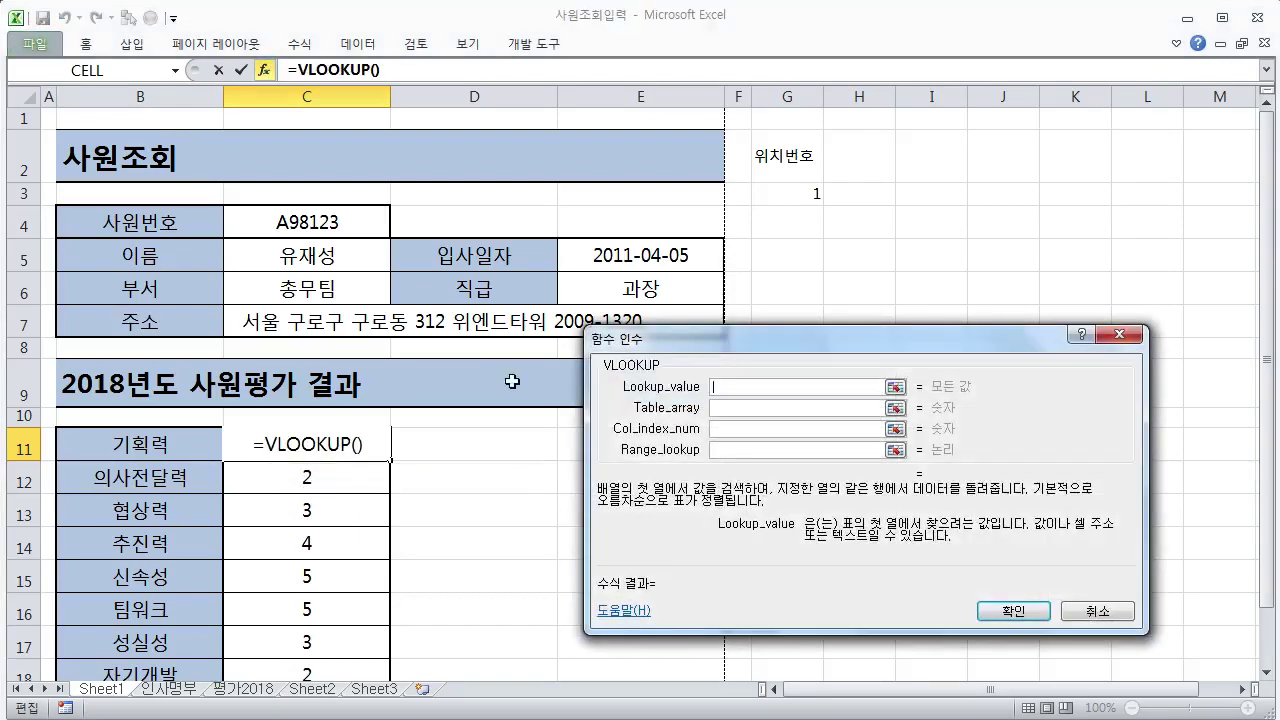
{"action": "left_click", "coordinate": [368, 228]}
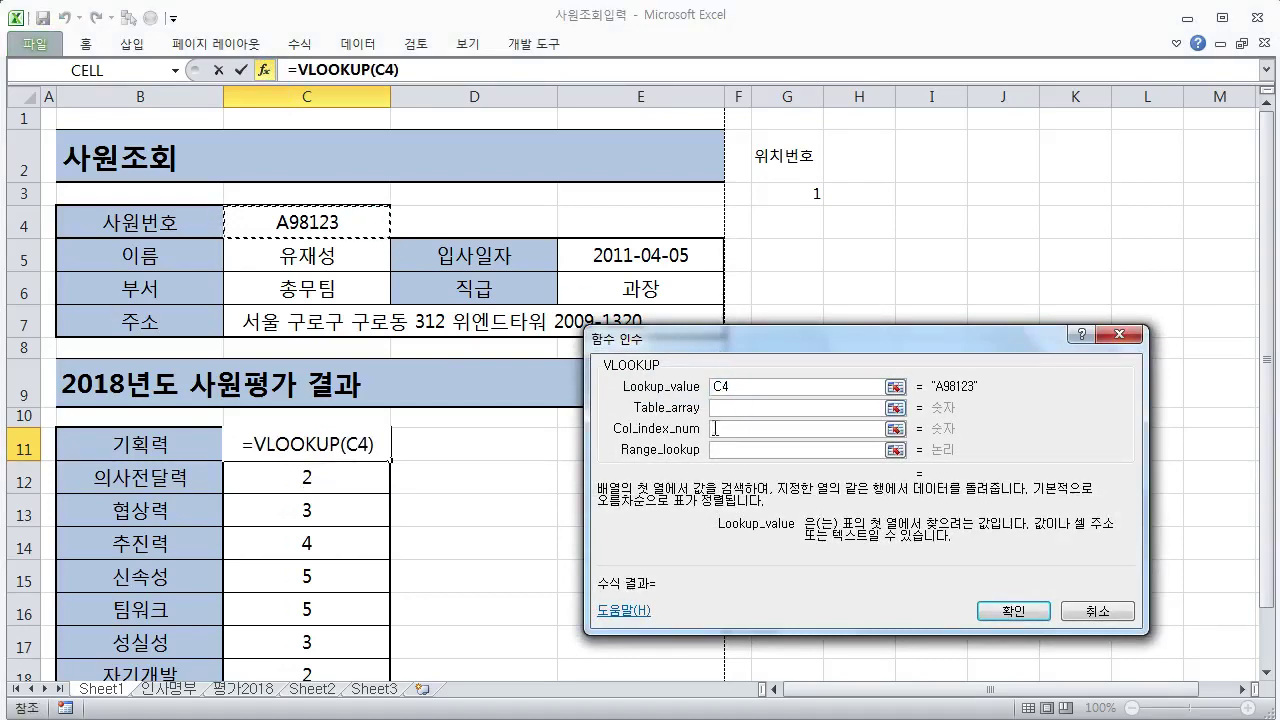
{"action": "key", "text": "F4"}
- Set the VLOOKUP table array to the absolute range 평가2018!$A$4:$I$15
{"action": "left_click", "coordinate": [740, 408]}
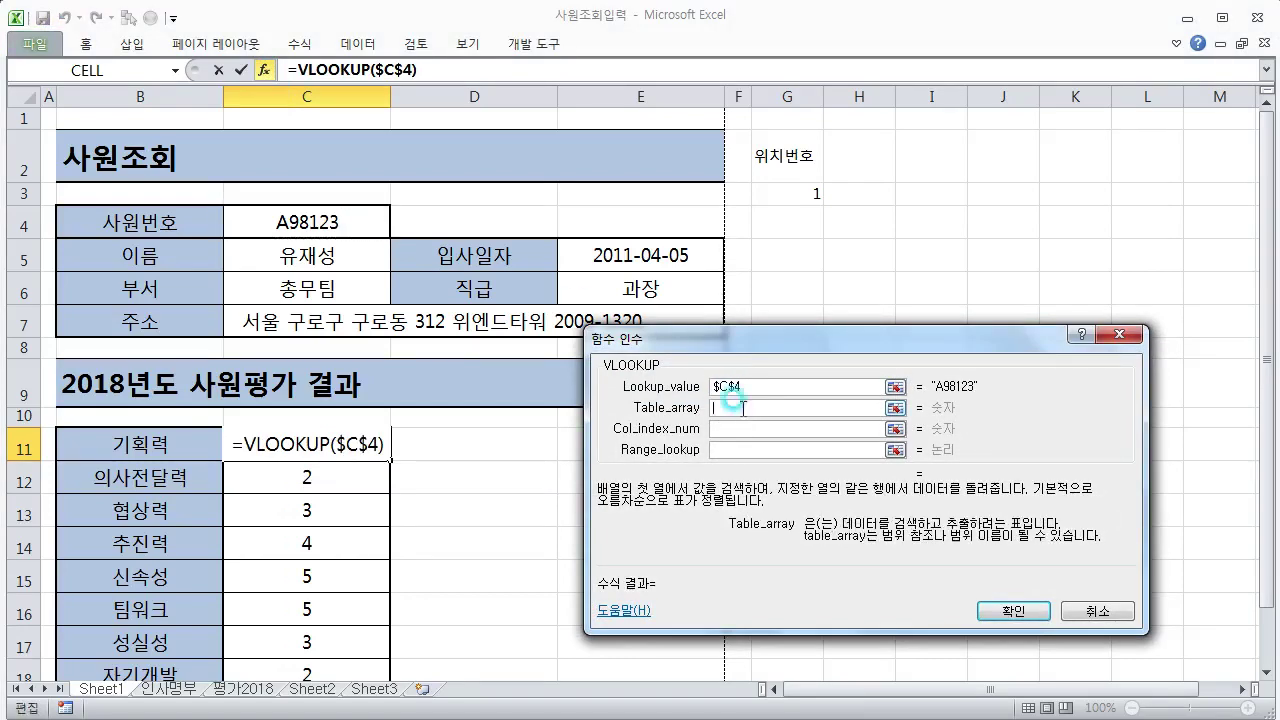
{"action": "left_click", "coordinate": [248, 689]}
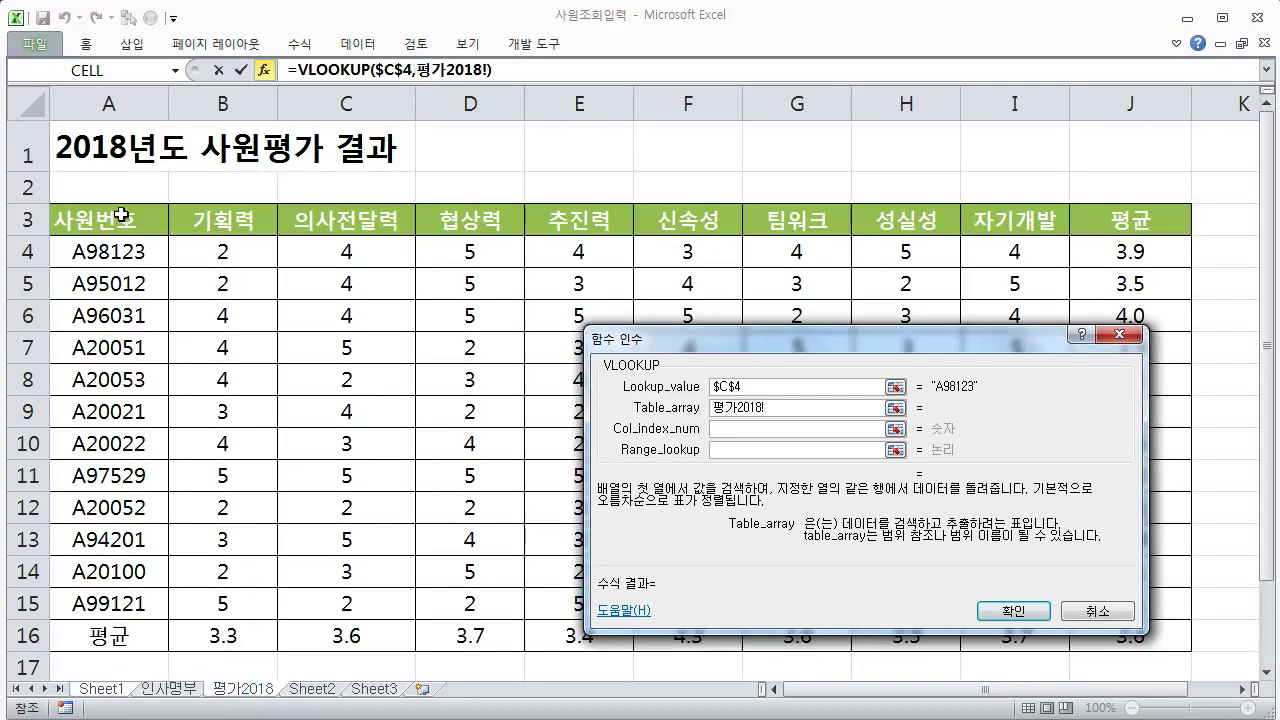
{"action": "left_click_drag", "start_coordinate": [115, 250], "coordinate": [1042, 614]}
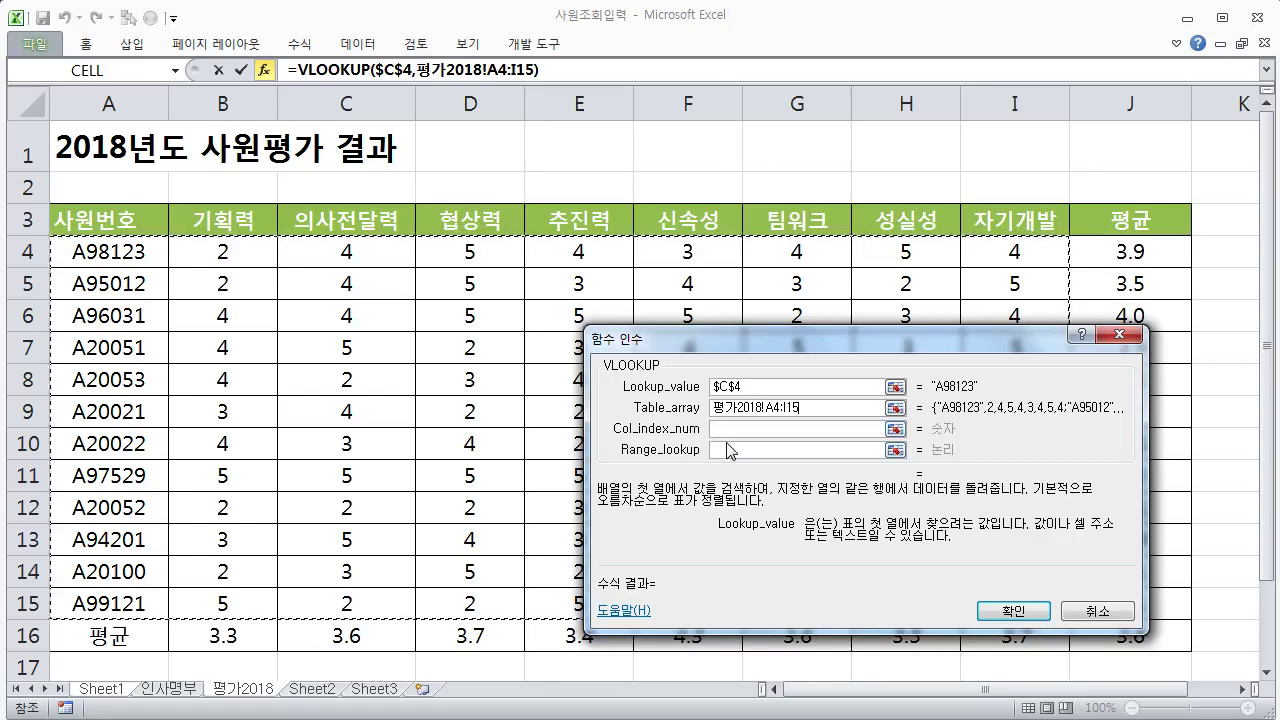
{"action": "key", "text": "F4"}
{"action": "key", "text": "Tab"}
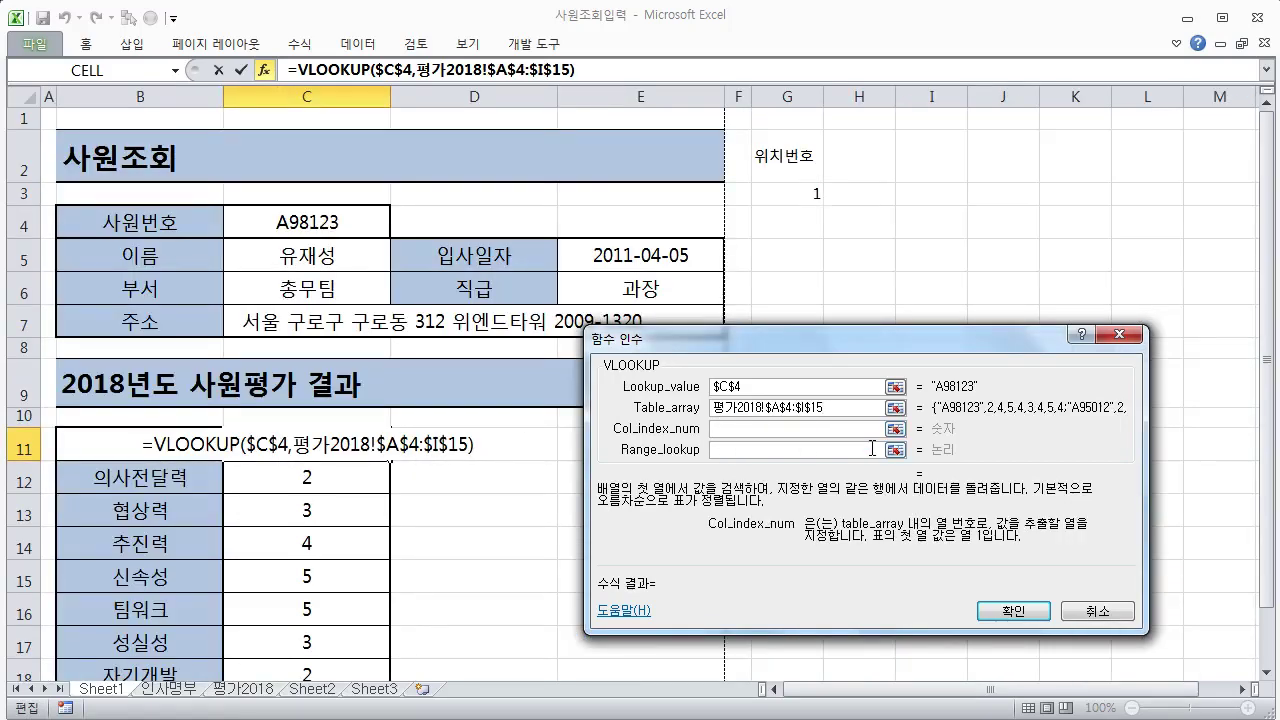
- Complete the VLOOKUP in C11 with column index 2 and range lookup 0
{"action": "type", "text": "2"}
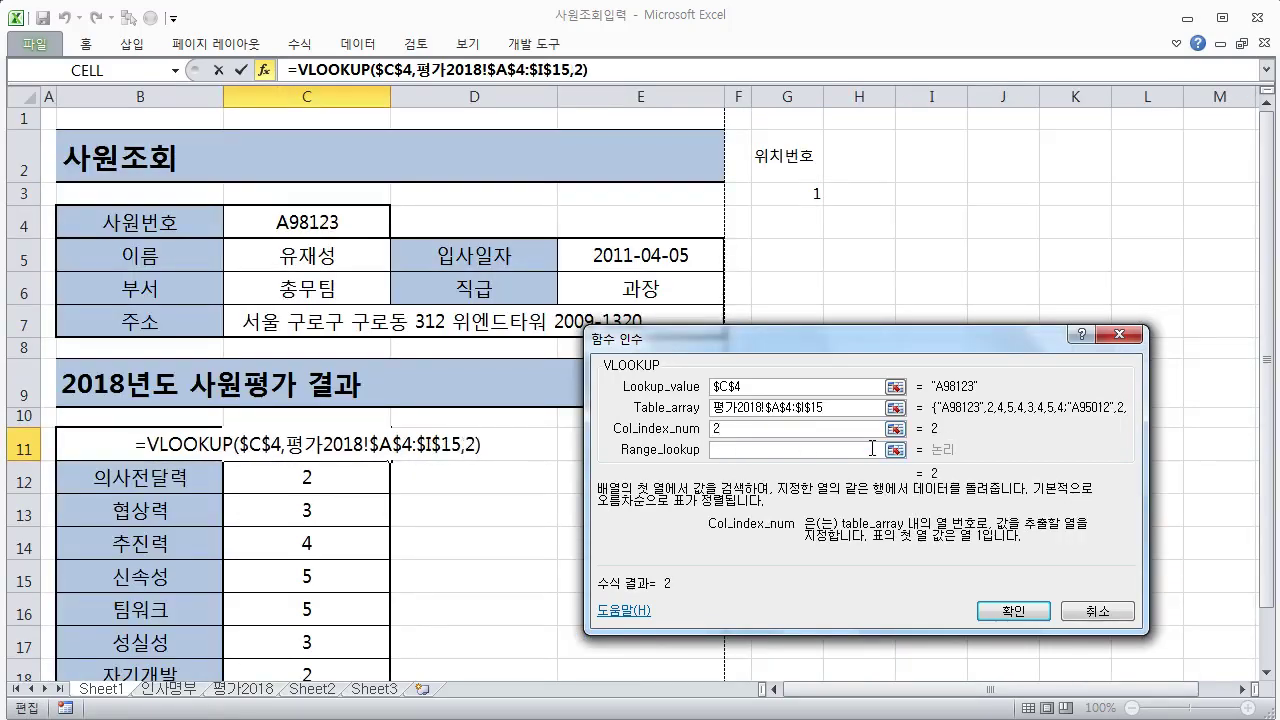
{"action": "left_click", "coordinate": [804, 451]}
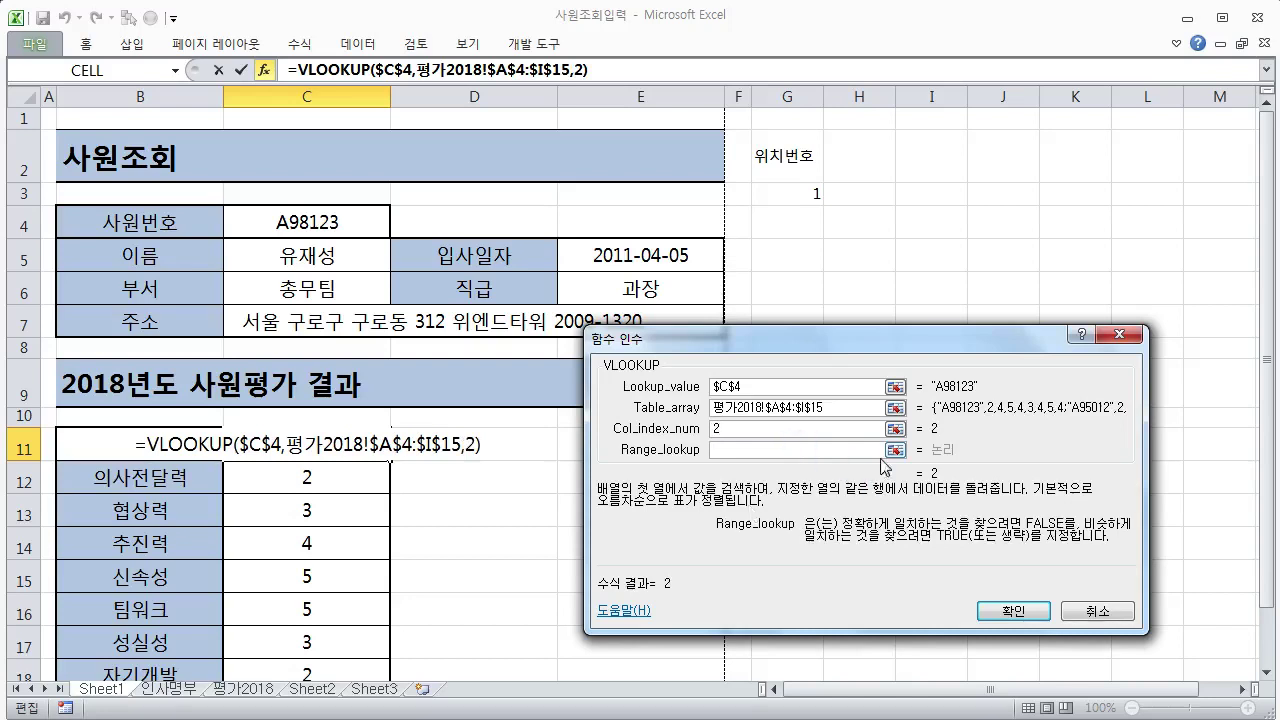
{"action": "type", "text": "0"}
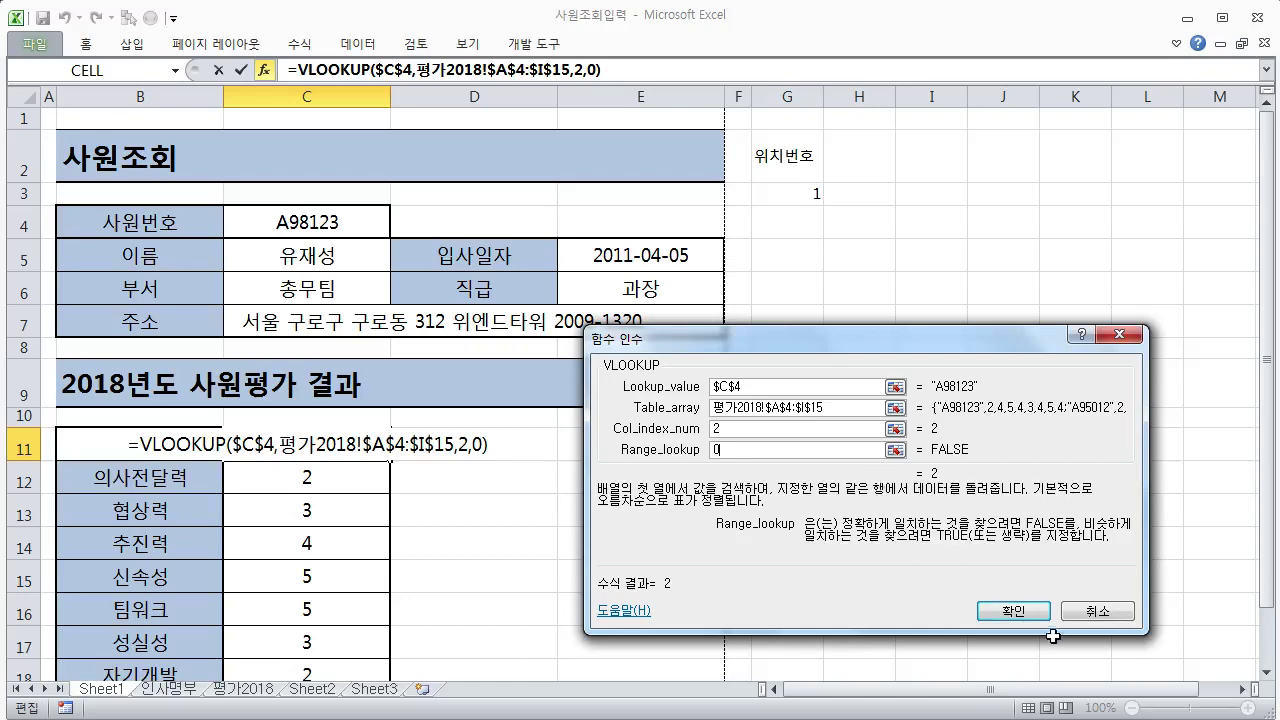
{"action": "left_click", "coordinate": [1013, 611]}
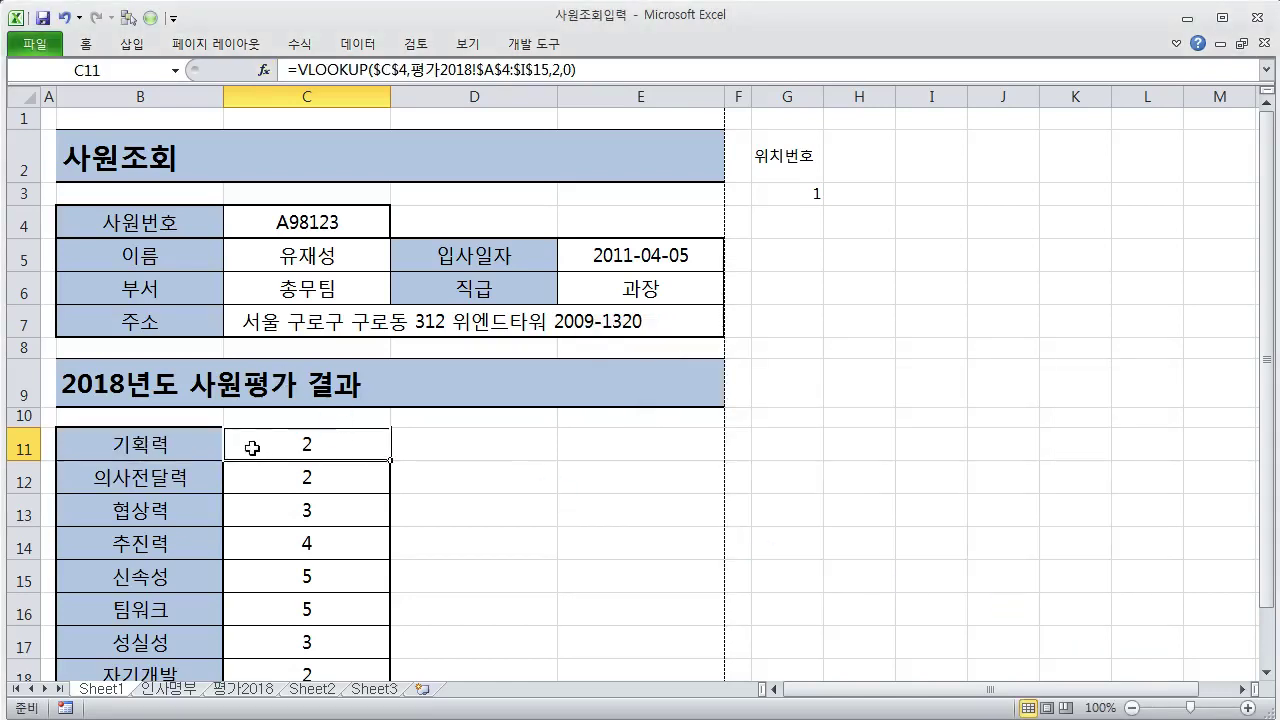
- On 평가2018, check the 기획력 scores of the first and third employees in B4 and B6
{"action": "left_click", "coordinate": [203, 433]}
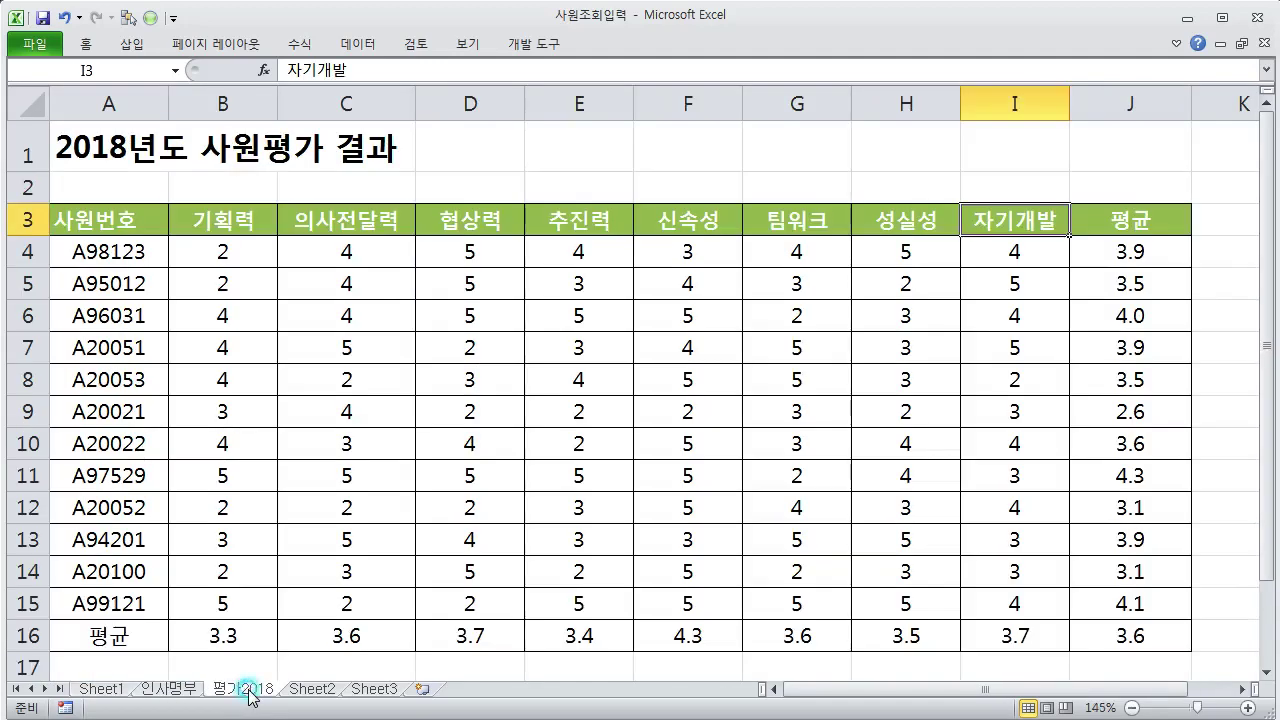
{"action": "left_click", "coordinate": [245, 689]}
{"action": "left_click", "coordinate": [221, 251]}
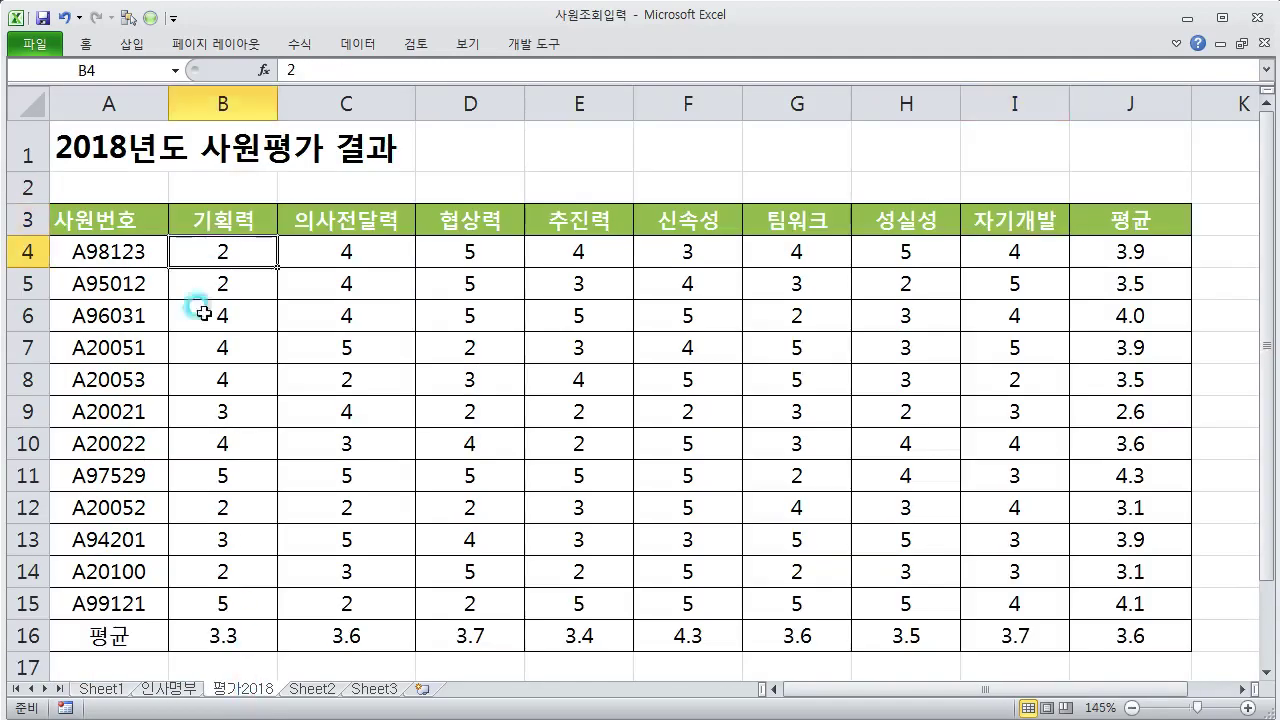
{"action": "left_click", "coordinate": [115, 322]}
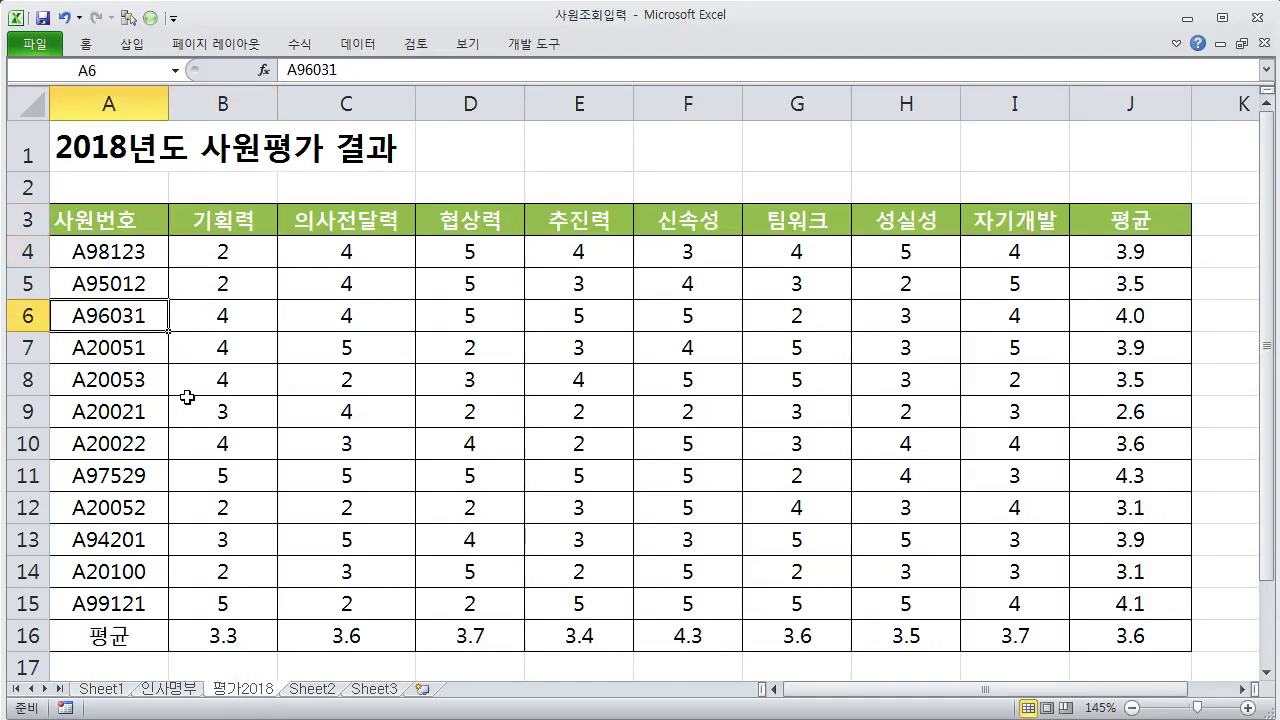
{"action": "left_click", "coordinate": [222, 328]}
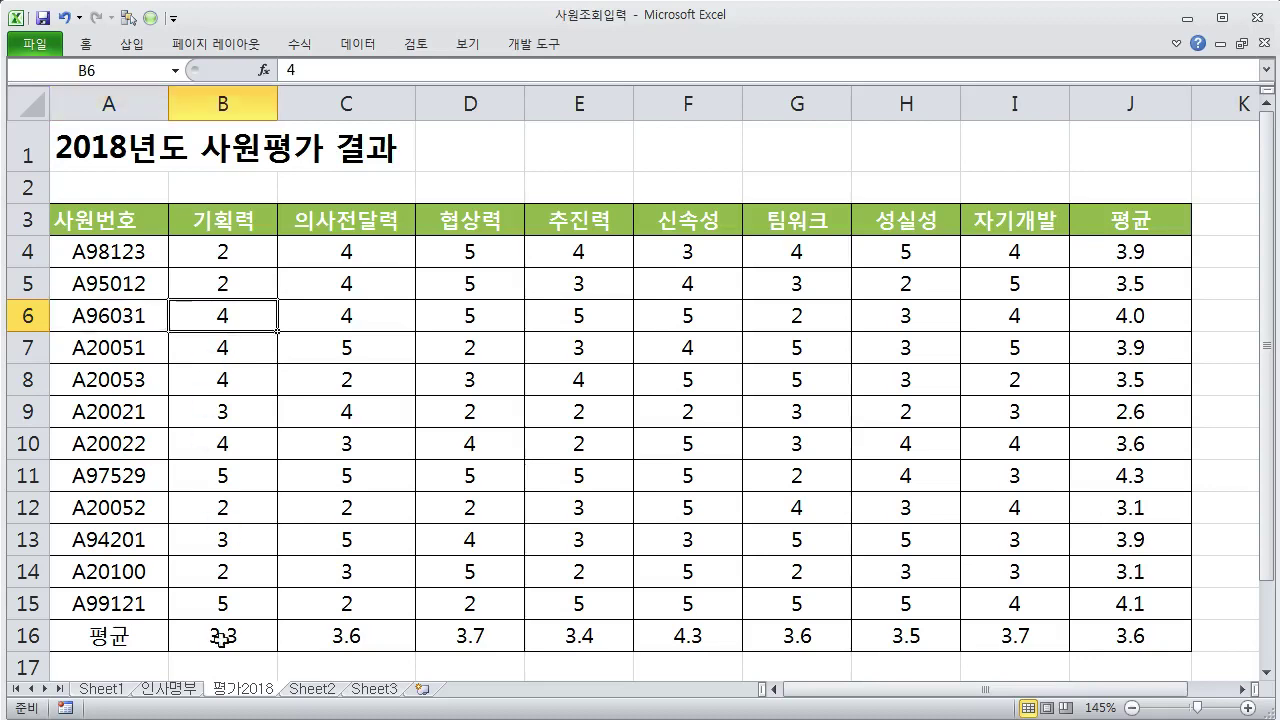
- On Sheet1, choose the third 사원번호 from the list in C4
{"action": "left_click", "coordinate": [101, 689]}
{"action": "left_click", "coordinate": [318, 230]}
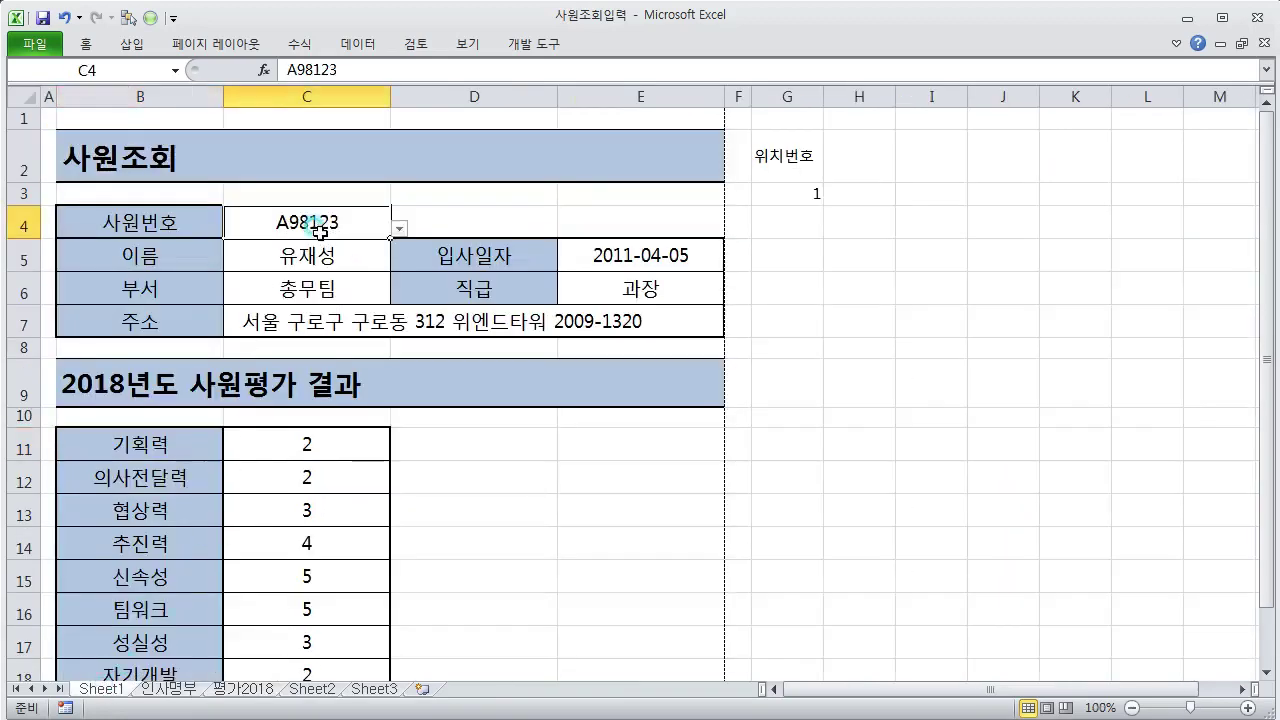
{"action": "left_click", "coordinate": [399, 228]}
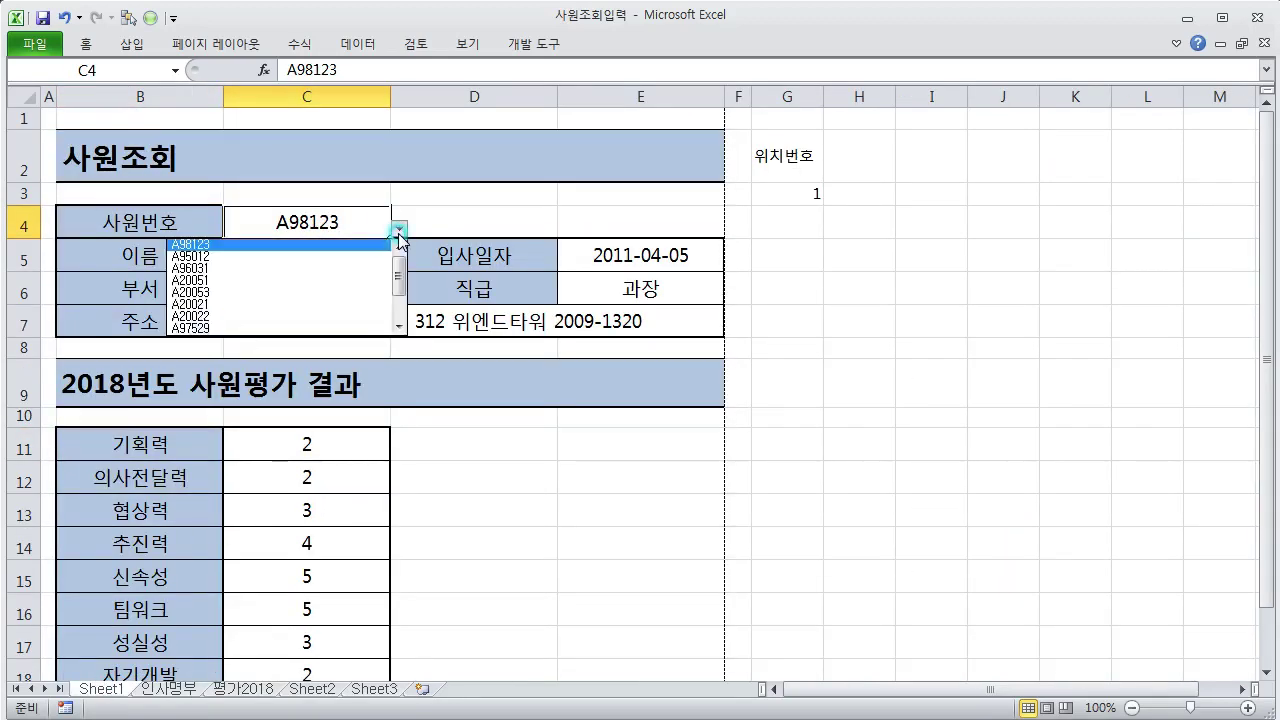
{"action": "left_click", "coordinate": [329, 269]}
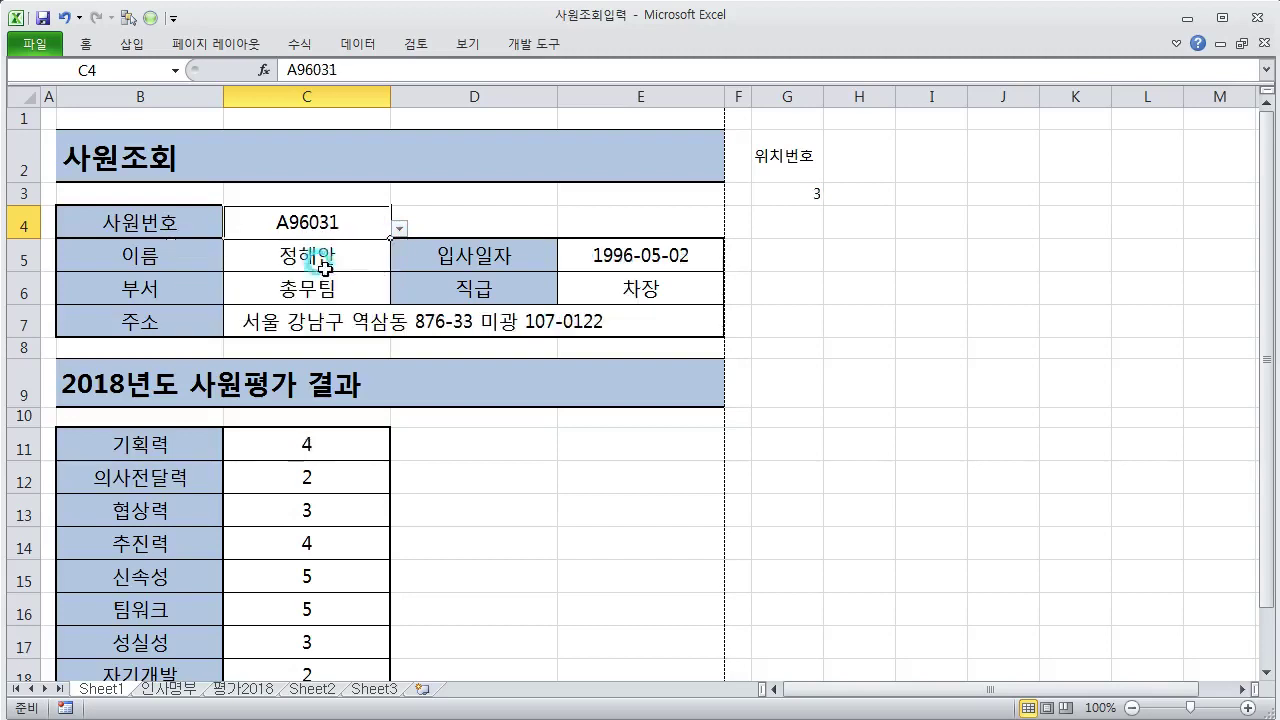
- Review the VLOOKUP formula in the 기획력 cell C11 and compare it with the 의사전달력 cell C12
{"action": "left_click", "coordinate": [338, 444]}
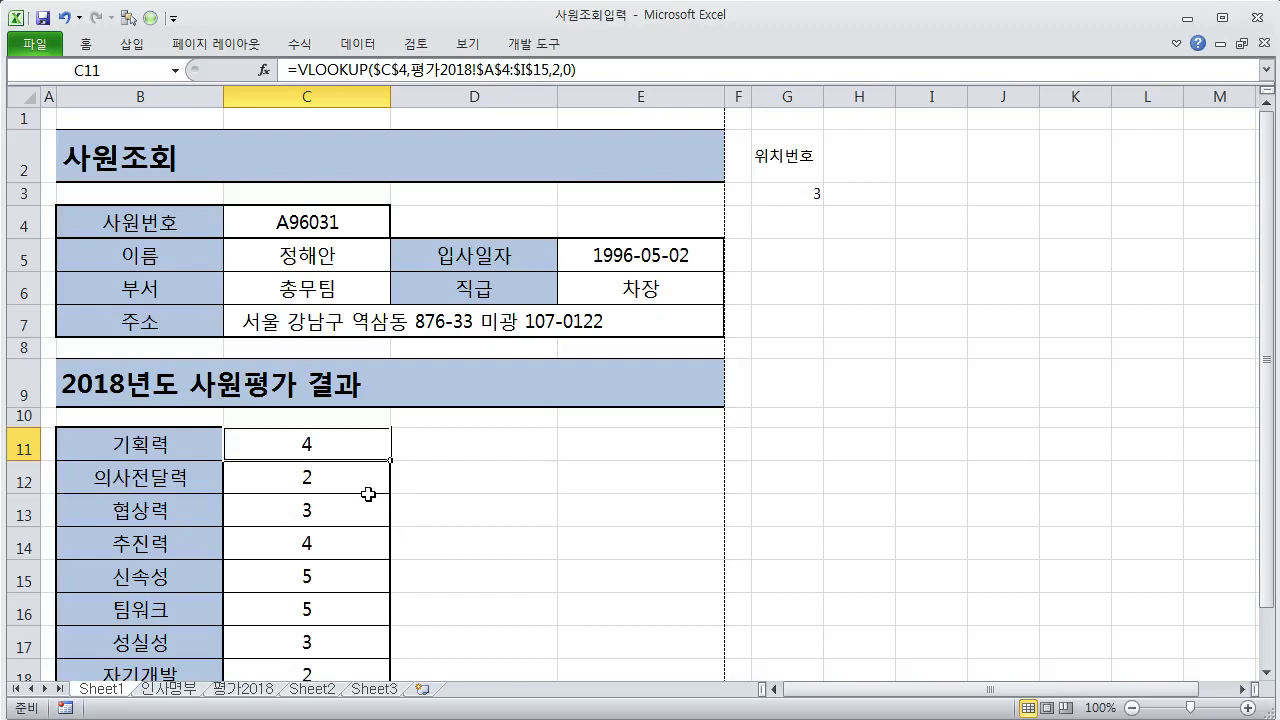
{"action": "left_click", "coordinate": [343, 477]}
{"action": "left_click", "coordinate": [343, 443]}
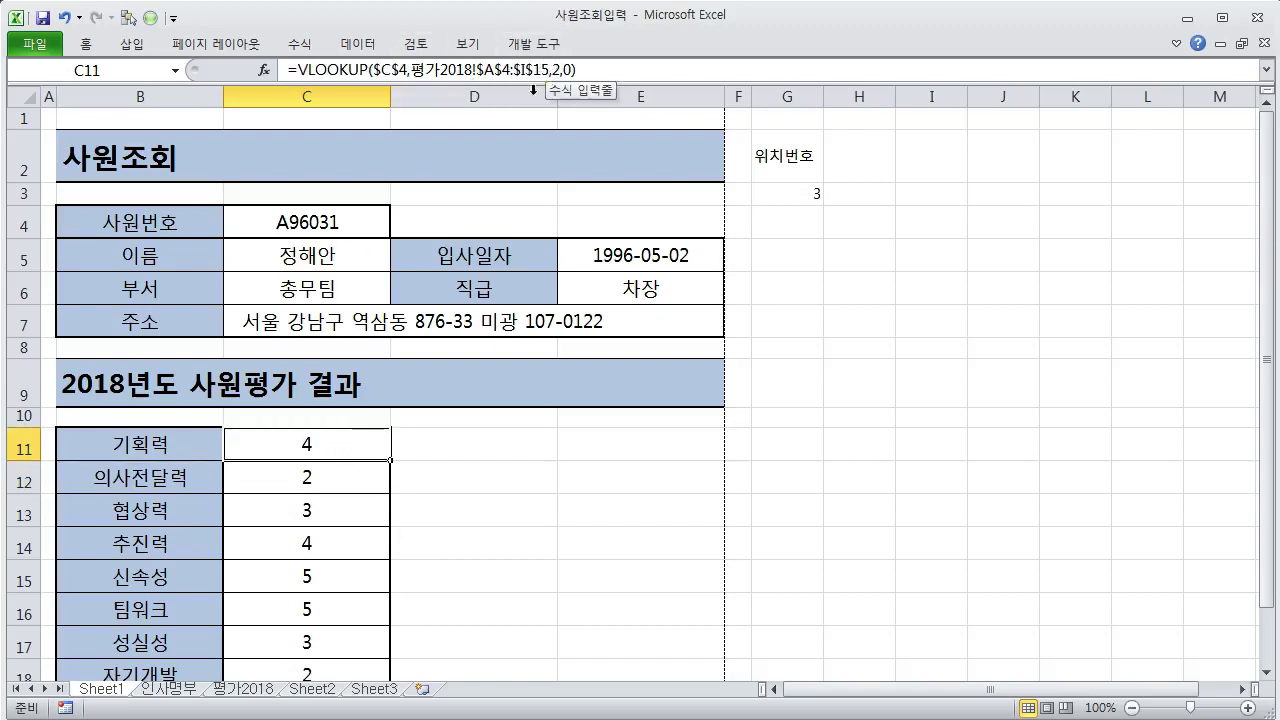
- On 평가2018, examine the column order of the scores from 의사전달력 to 자기개발
{"action": "left_click", "coordinate": [225, 690]}
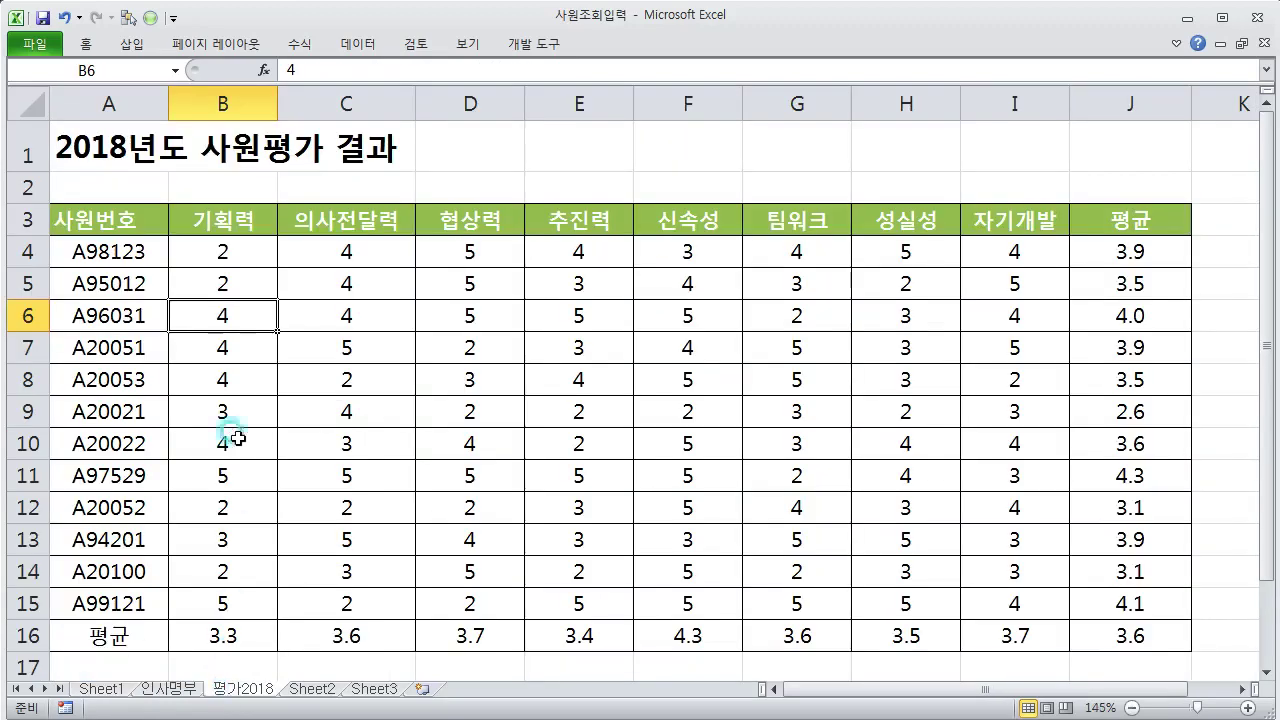
{"action": "left_click", "coordinate": [353, 241]}
{"action": "left_click", "coordinate": [491, 251]}
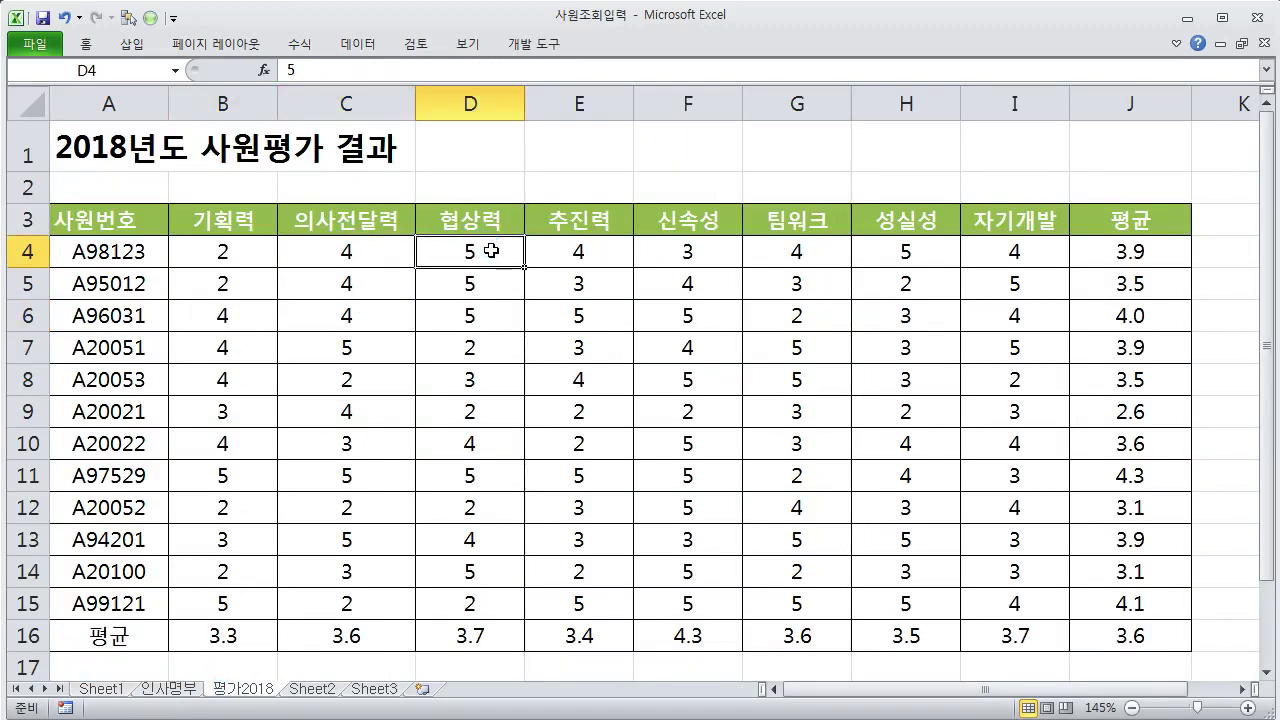
{"action": "left_click", "coordinate": [595, 260]}
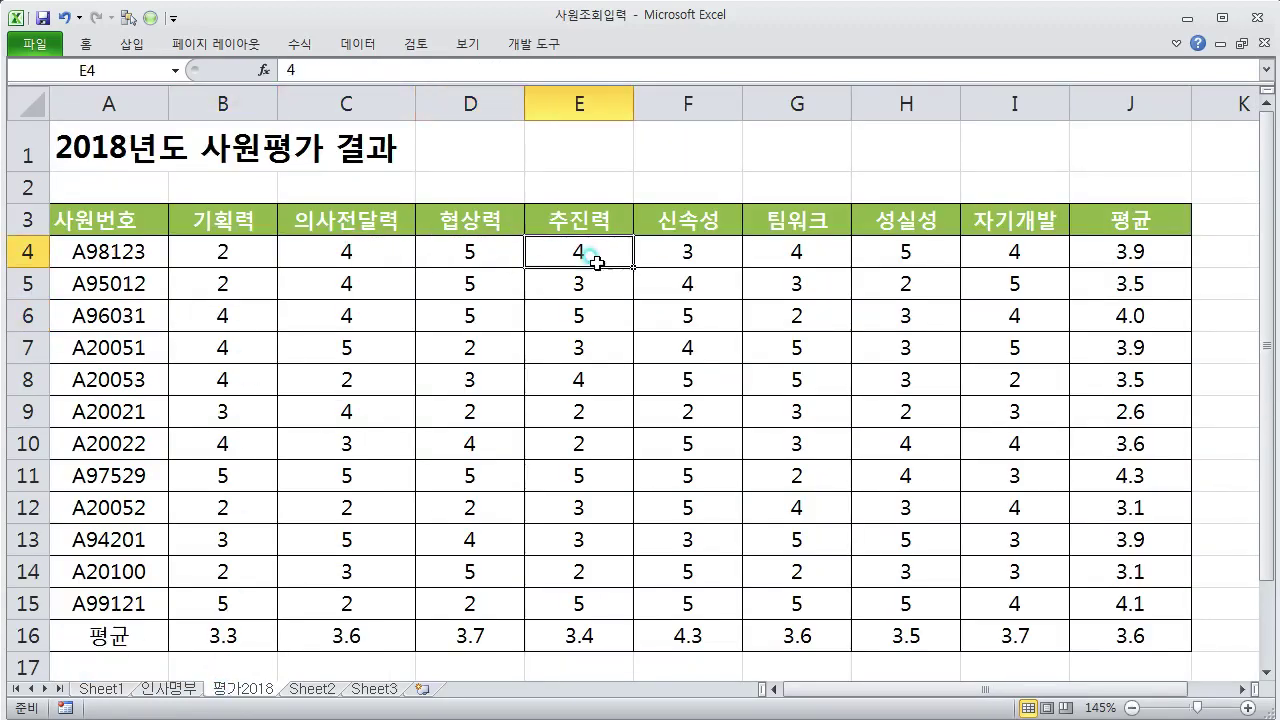
{"action": "left_click", "coordinate": [712, 218]}
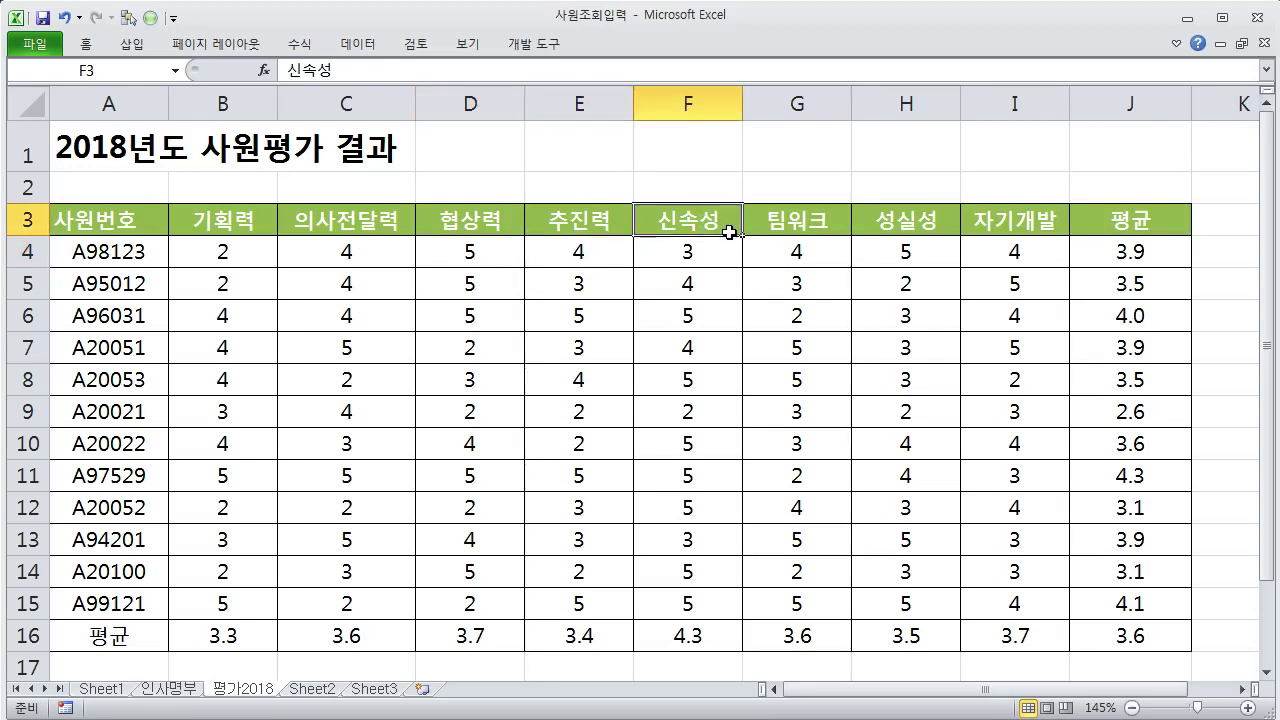
{"action": "left_click", "coordinate": [794, 226]}
{"action": "left_click", "coordinate": [882, 228]}
{"action": "left_click", "coordinate": [1008, 232]}
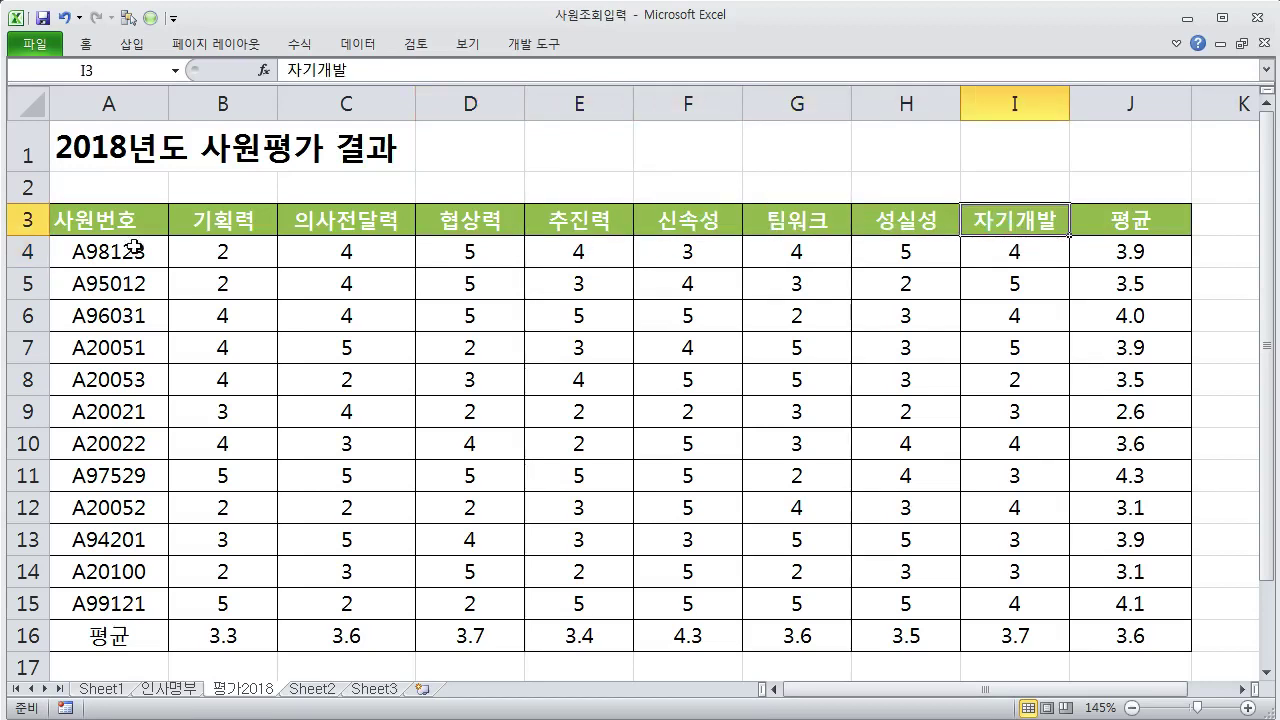
- On Sheet1, enter the column numbers 2 through 9 in G11:G18, beside the evaluation items from 기획력 to 자기개발
{"action": "left_click", "coordinate": [103, 690]}
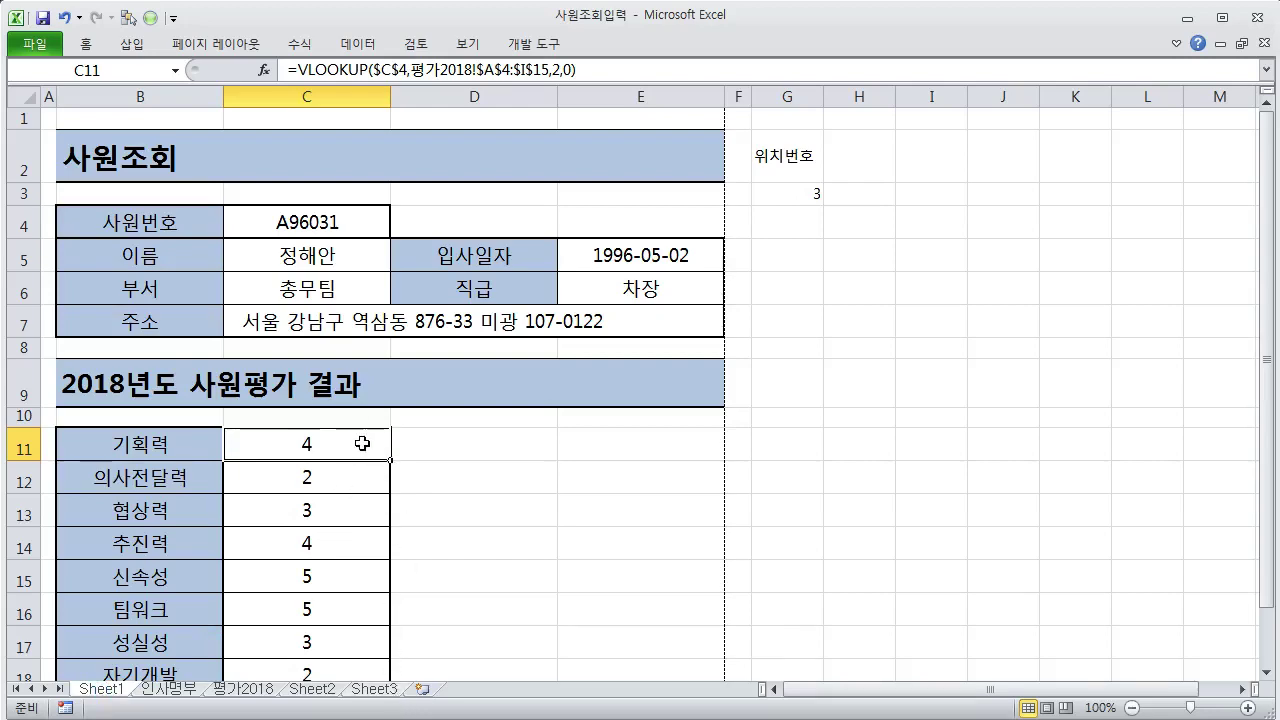
{"action": "scroll", "coordinate": [357, 620], "scroll_direction": "down", "scroll_amount": 3}
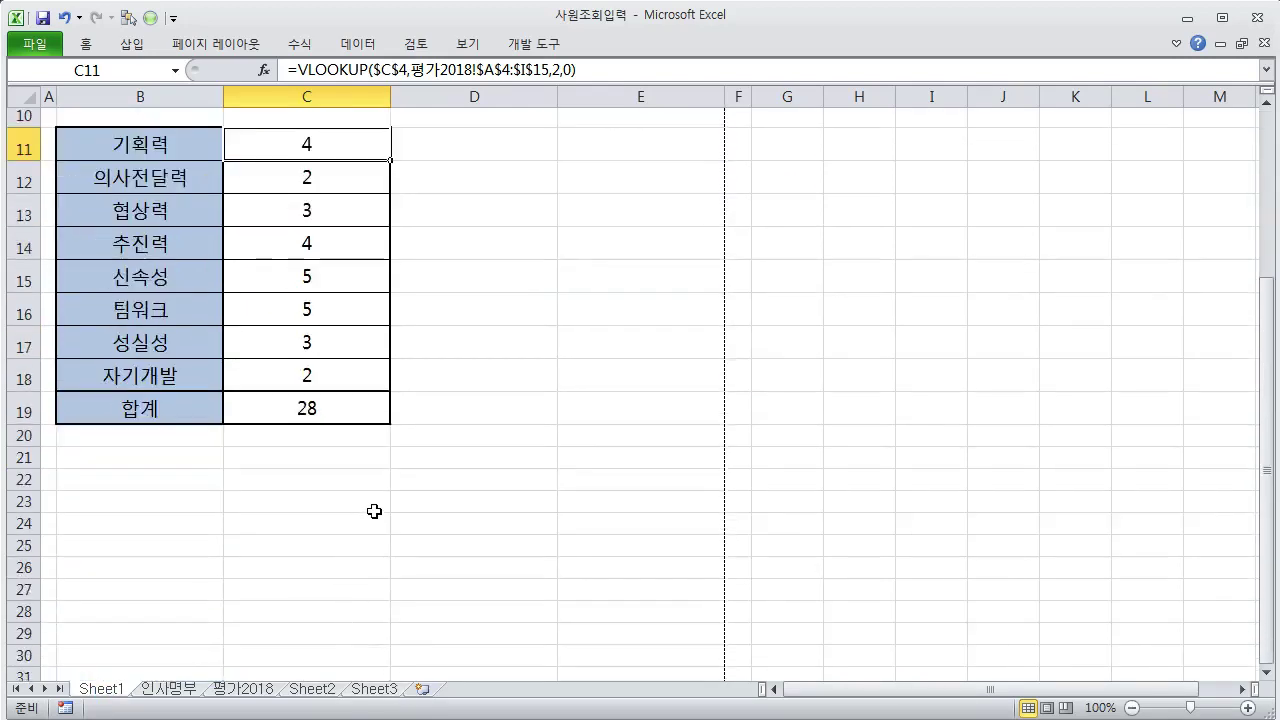
{"action": "scroll", "coordinate": [366, 512], "scroll_direction": "up", "scroll_amount": 2}
{"action": "scroll", "coordinate": [350, 581], "scroll_direction": "up", "scroll_amount": 1}
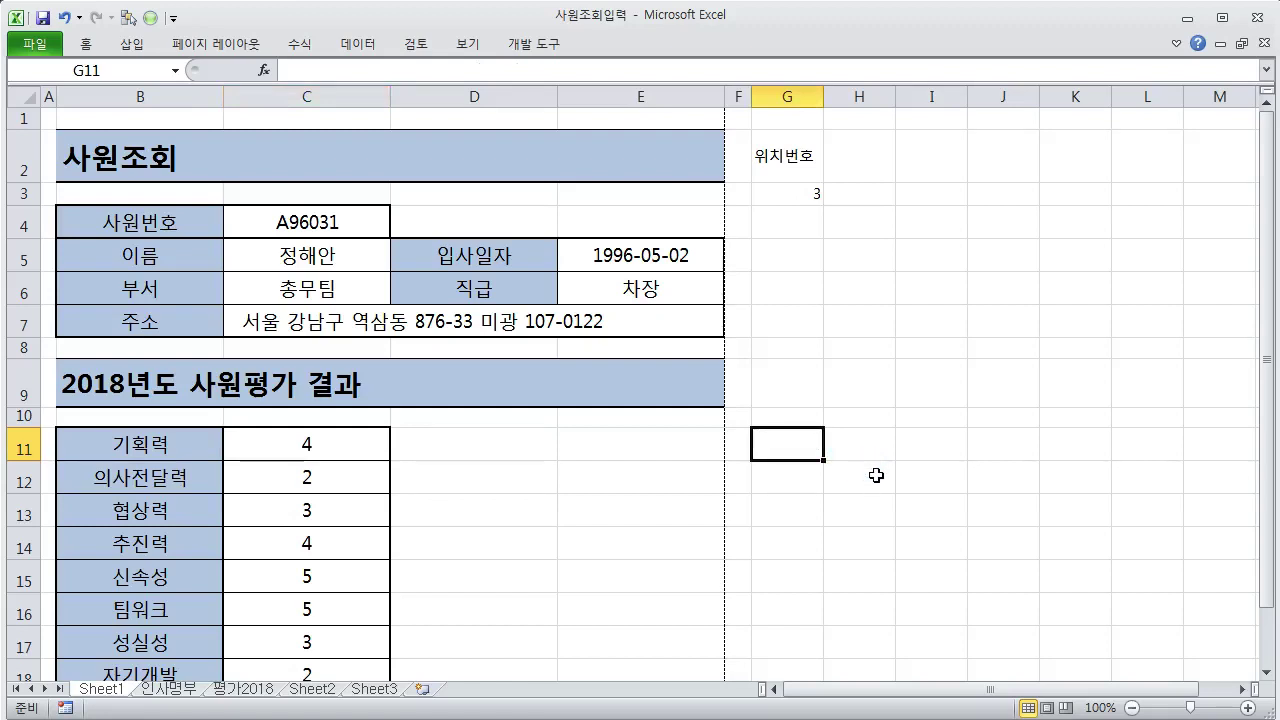
{"action": "type", "text": "2"}
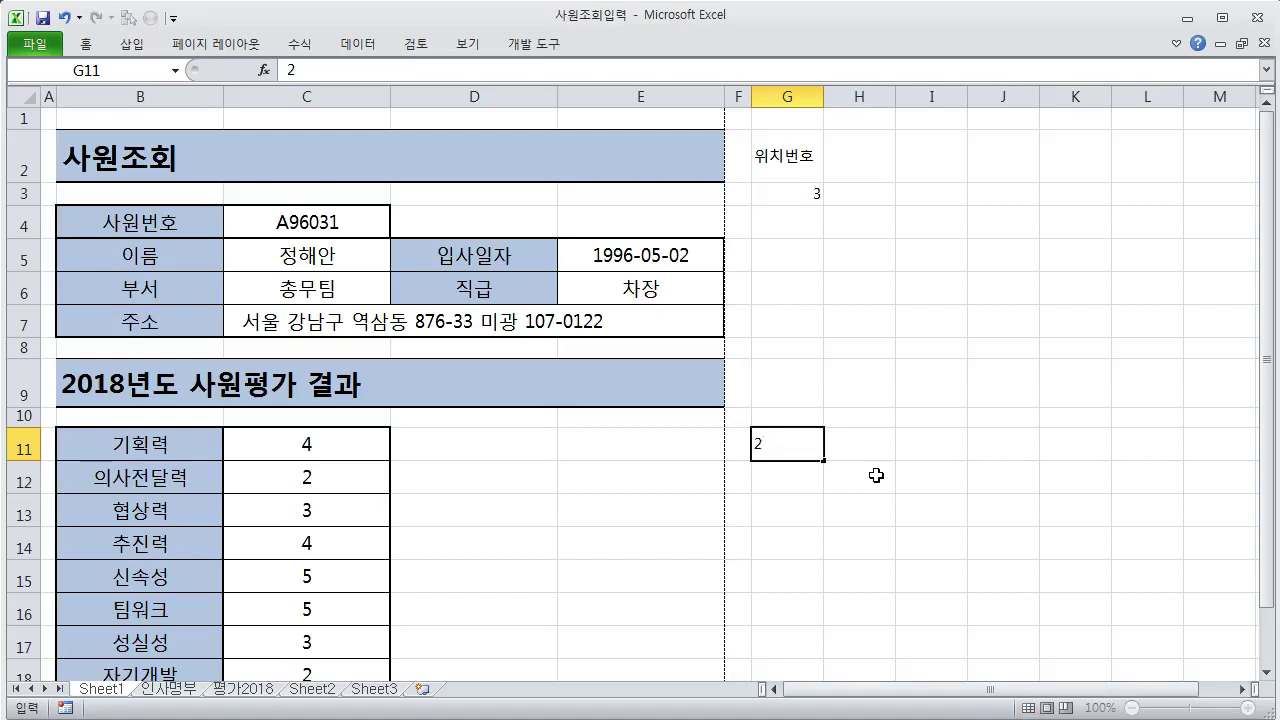
{"action": "key", "text": "Return"}
{"action": "type", "text": "3"}
{"action": "key", "text": "Return"}
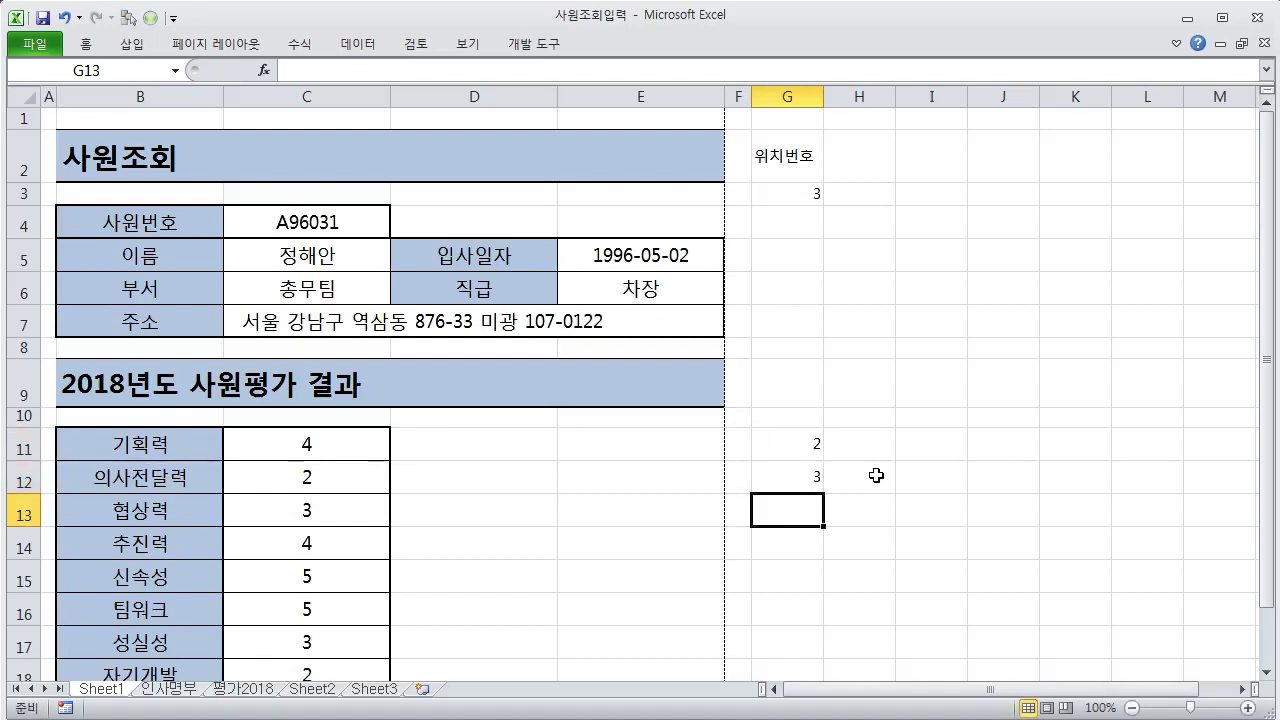
{"action": "type", "text": "4"}
{"action": "key", "text": "Return"}
{"action": "type", "text": "5"}
{"action": "key", "text": "Return"}
{"action": "type", "text": "6"}
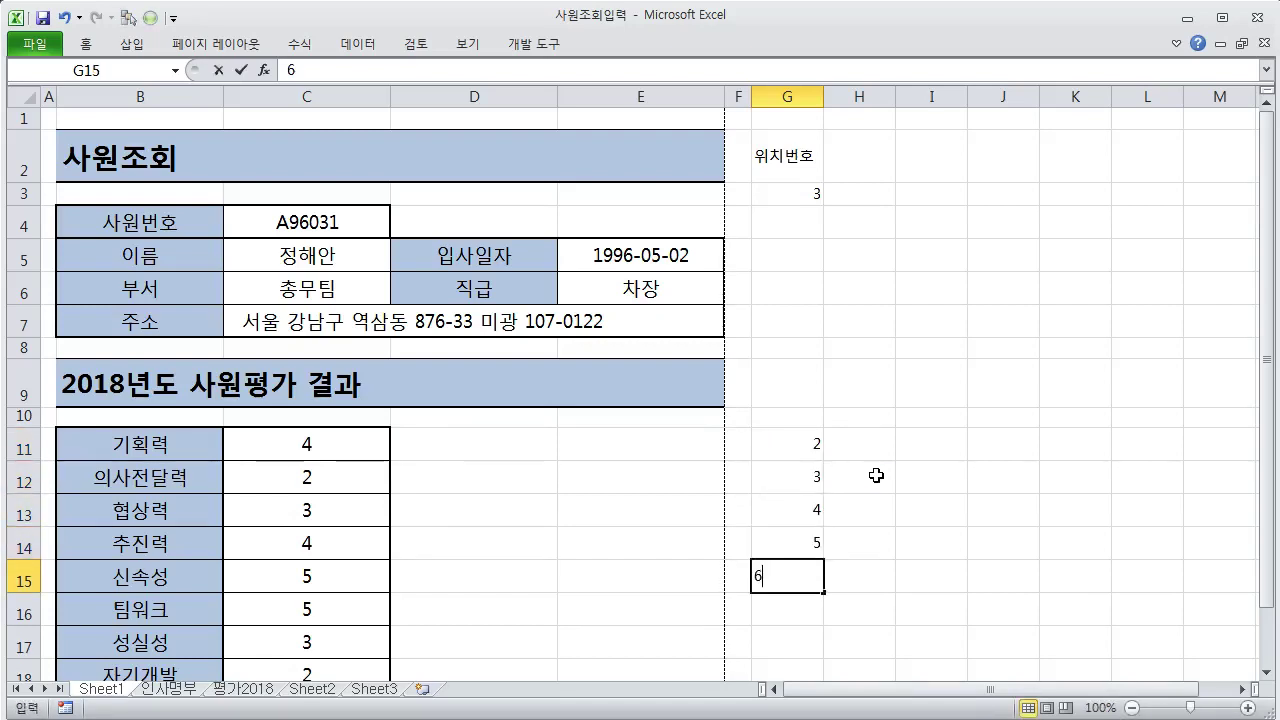
{"action": "key", "text": "Return"}
{"action": "type", "text": "7"}
{"action": "key", "text": "Return"}
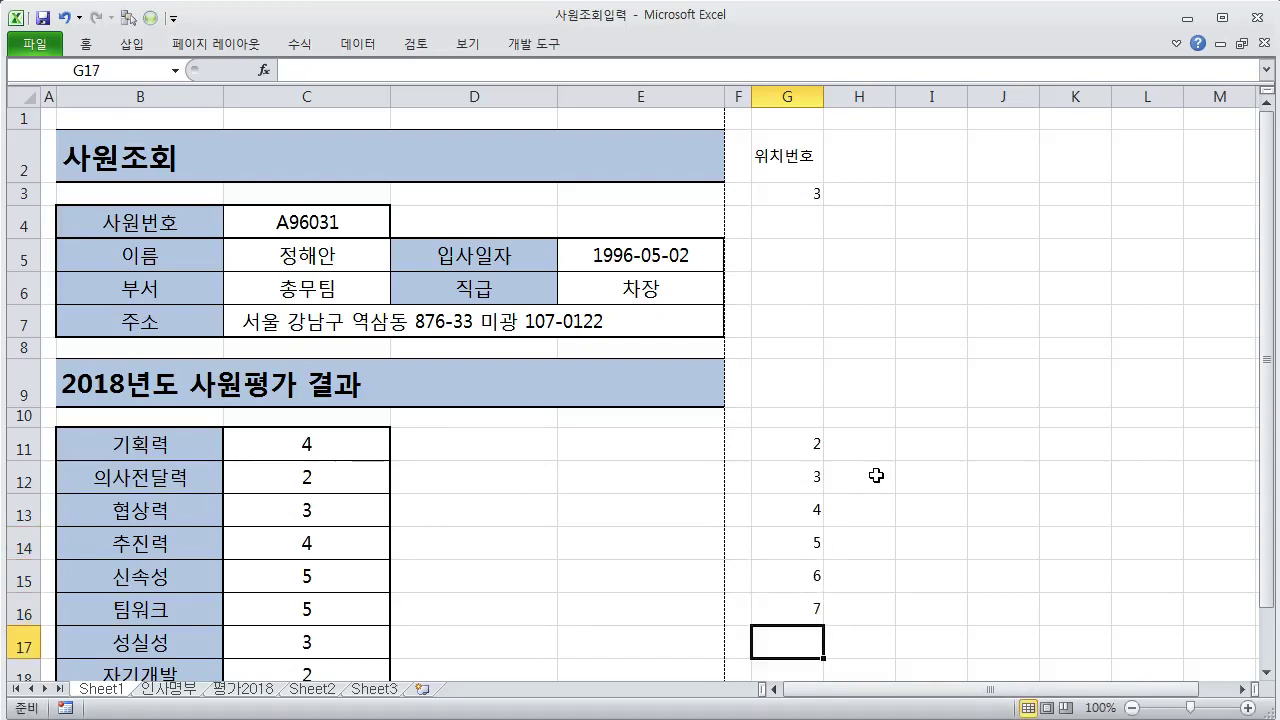
{"action": "scroll", "coordinate": [876, 475], "scroll_direction": "down", "scroll_amount": 2}
{"action": "type", "text": "8"}
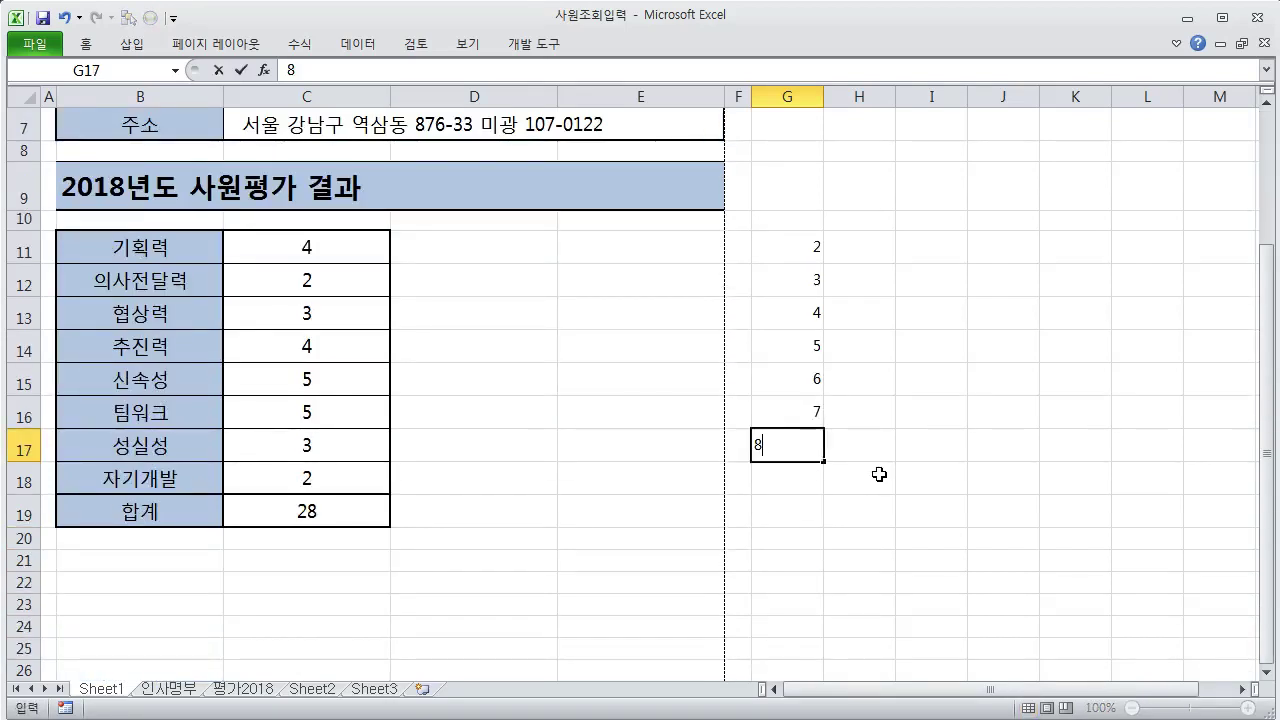
{"action": "key", "text": "Return"}
{"action": "type", "text": "9"}
{"action": "key", "text": "Return"}
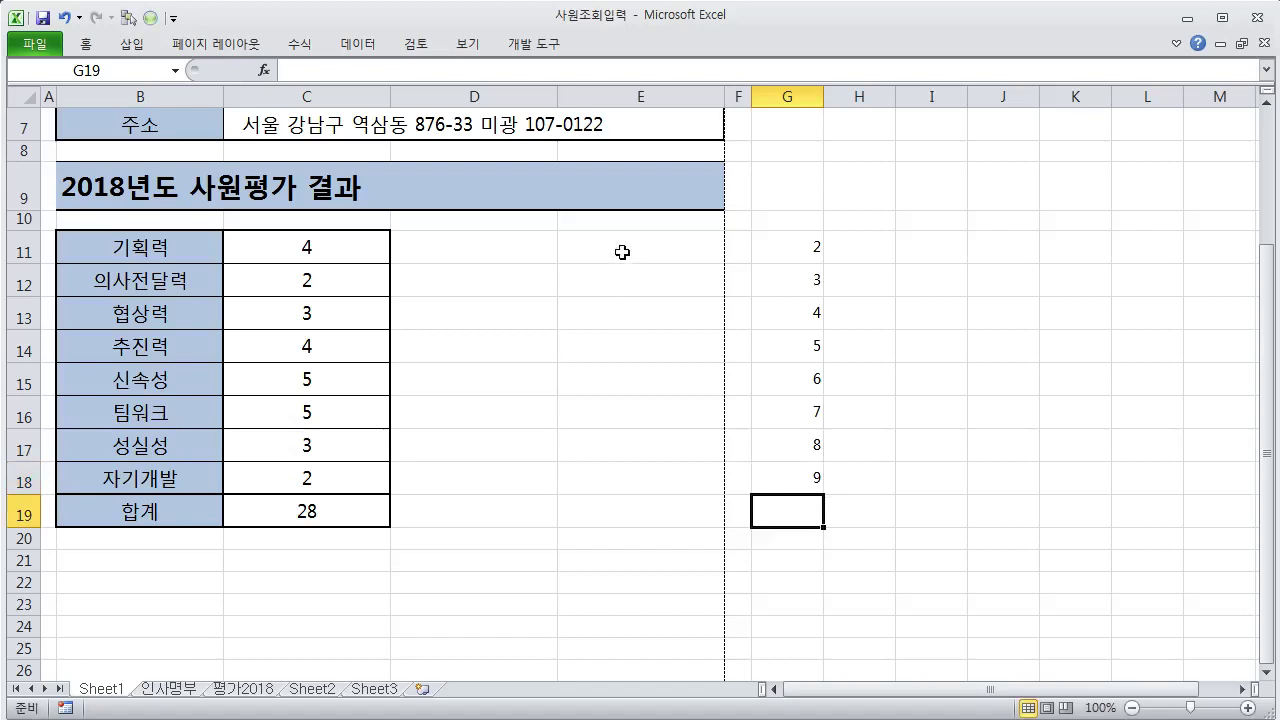
{"action": "left_click_drag", "start_coordinate": [786, 249], "coordinate": [800, 478]}
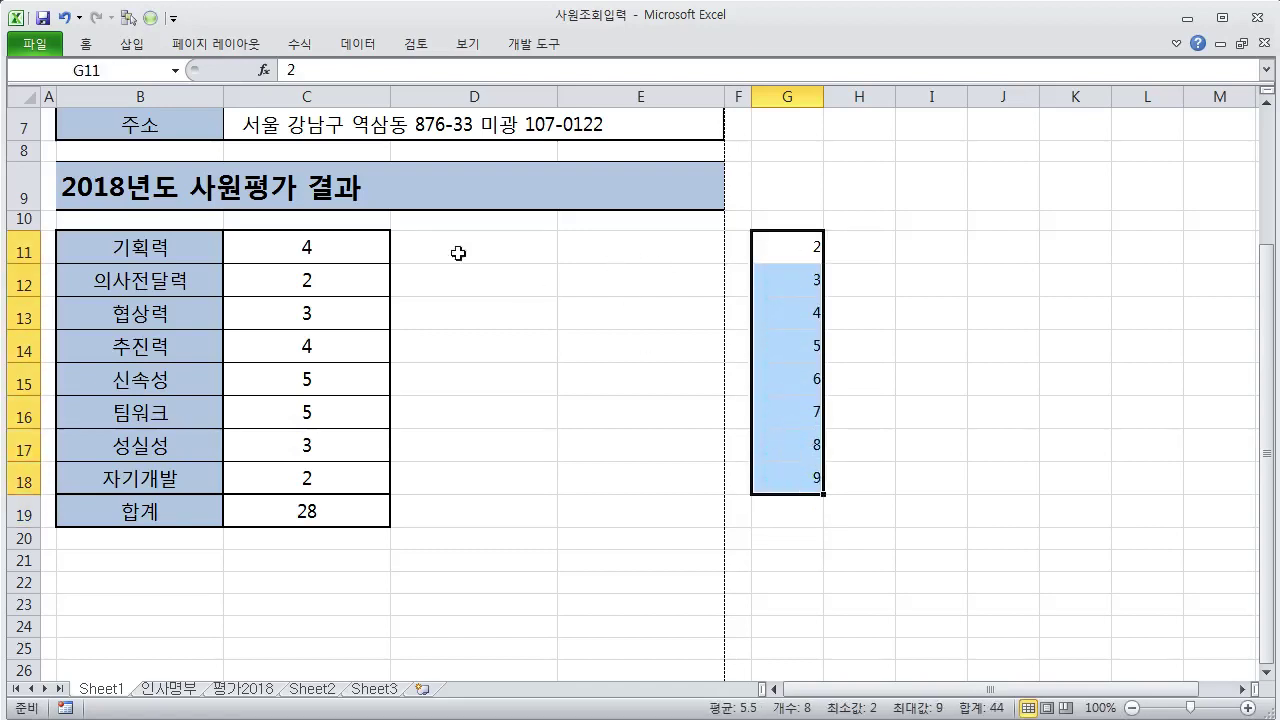
- Change the Col_index_num argument of the VLOOKUP in the 기획력 cell C11 to G11
{"action": "left_click", "coordinate": [359, 244]}
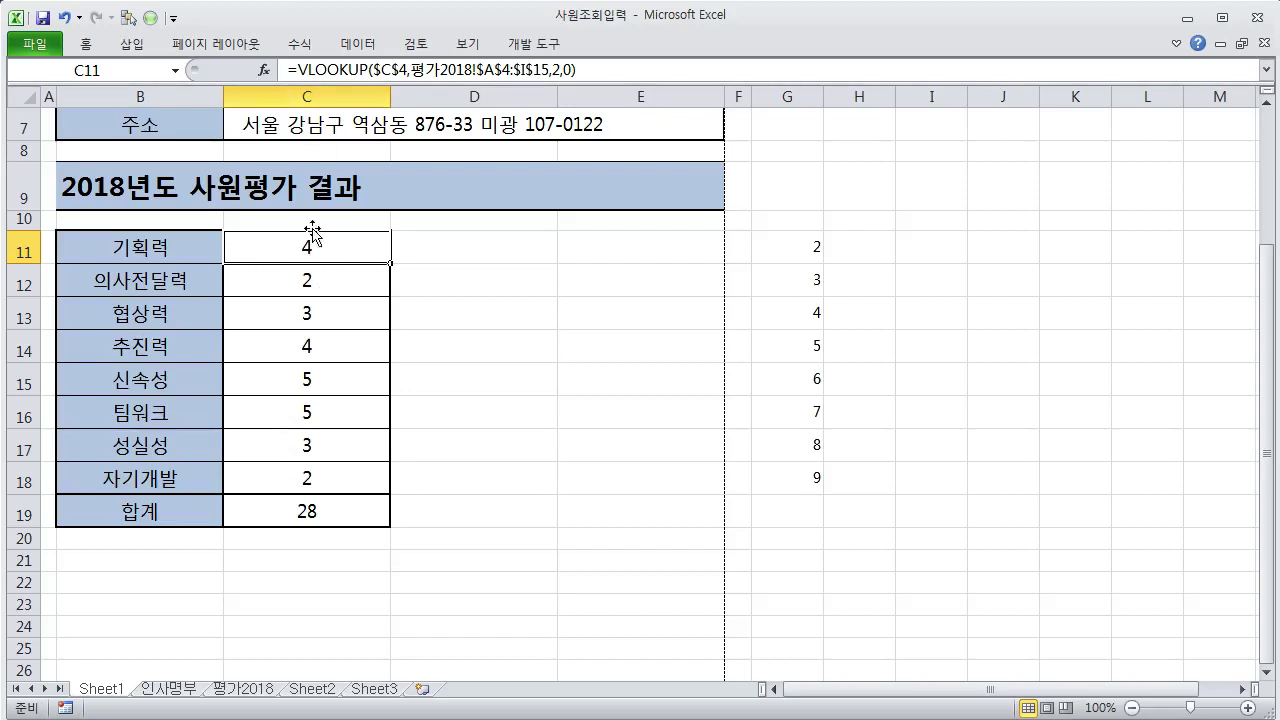
{"action": "left_click", "coordinate": [265, 71]}
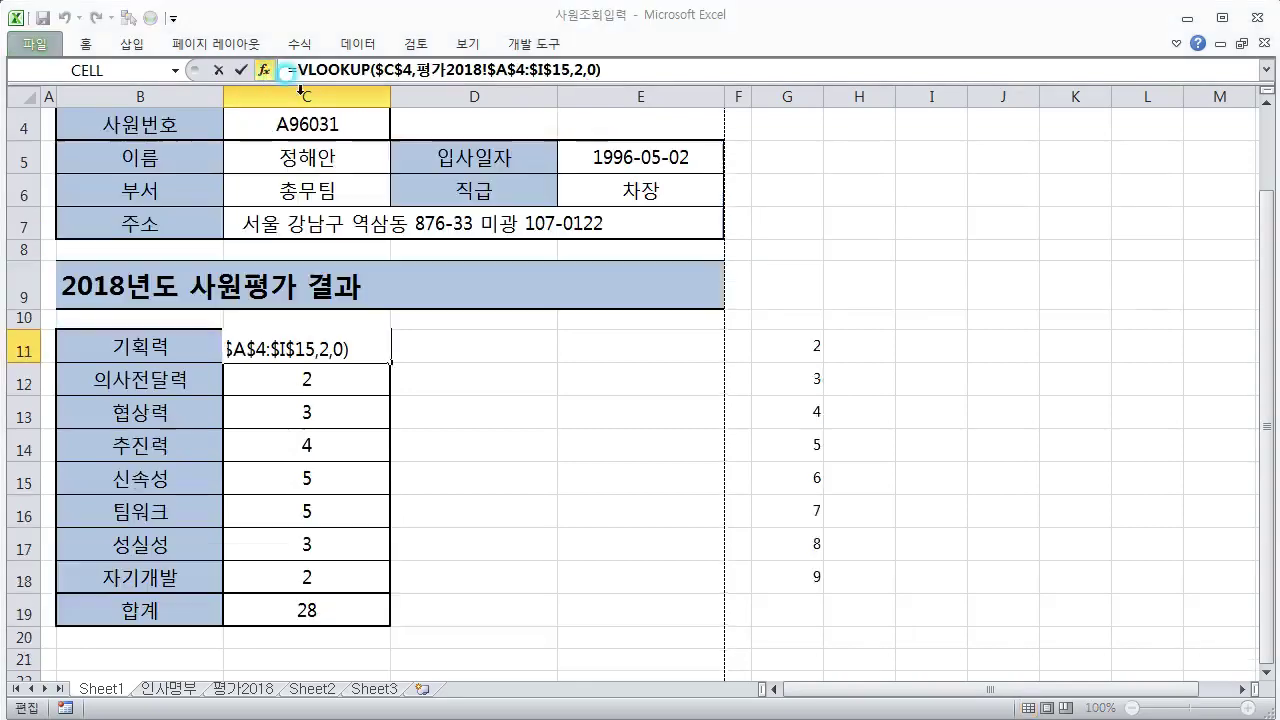
{"action": "left_click_drag", "start_coordinate": [780, 327], "coordinate": [411, 133]}
{"action": "left_click", "coordinate": [312, 233]}
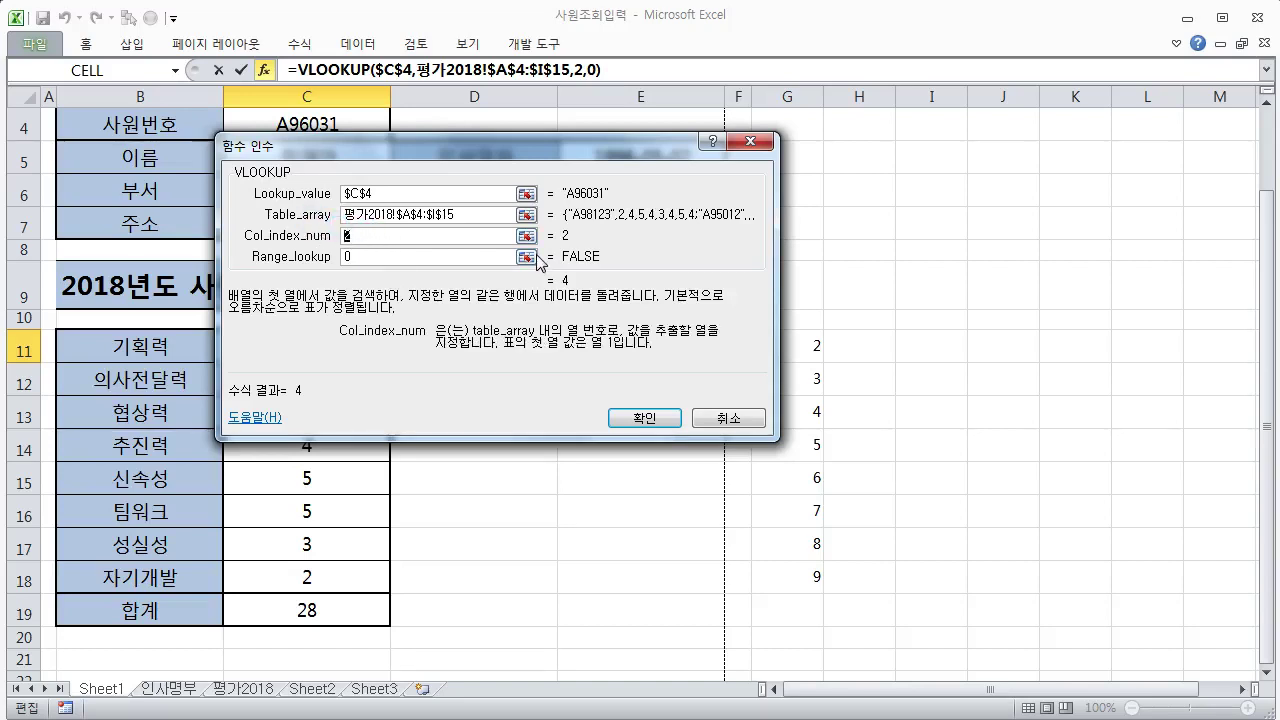
{"action": "key", "text": "BackSpace"}
{"action": "left_click", "coordinate": [785, 340]}
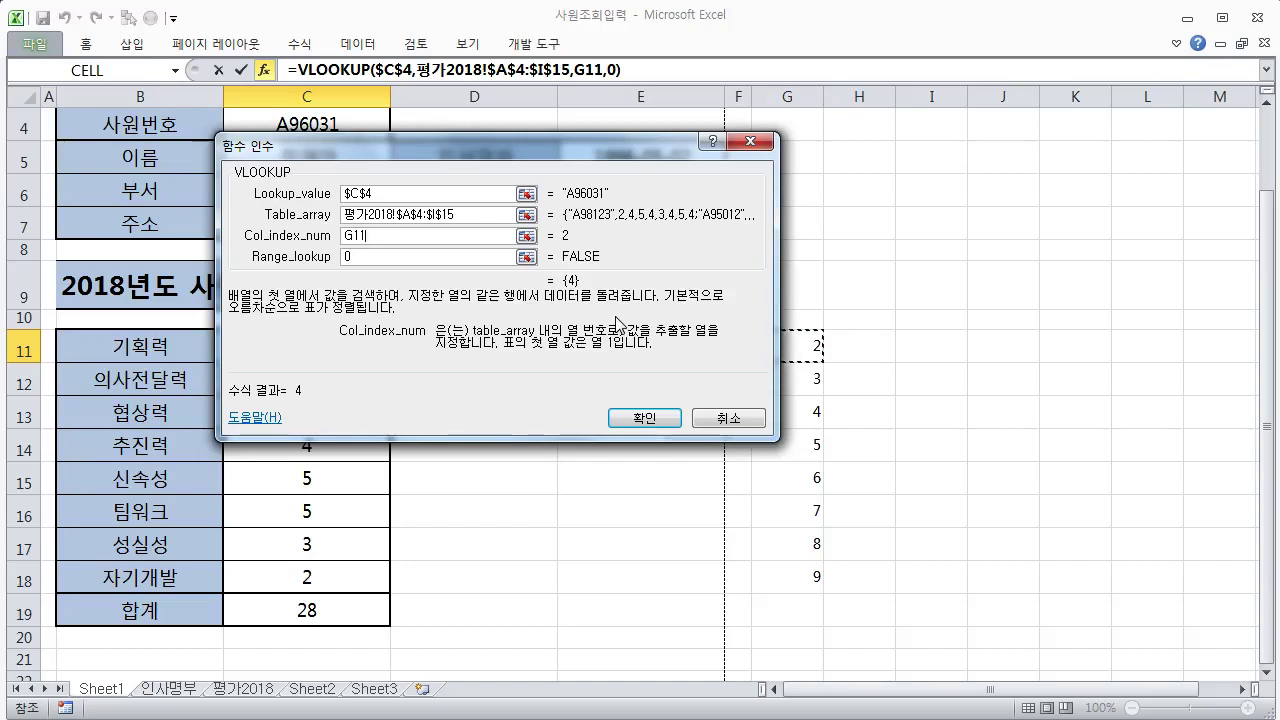
{"action": "left_click", "coordinate": [643, 419]}
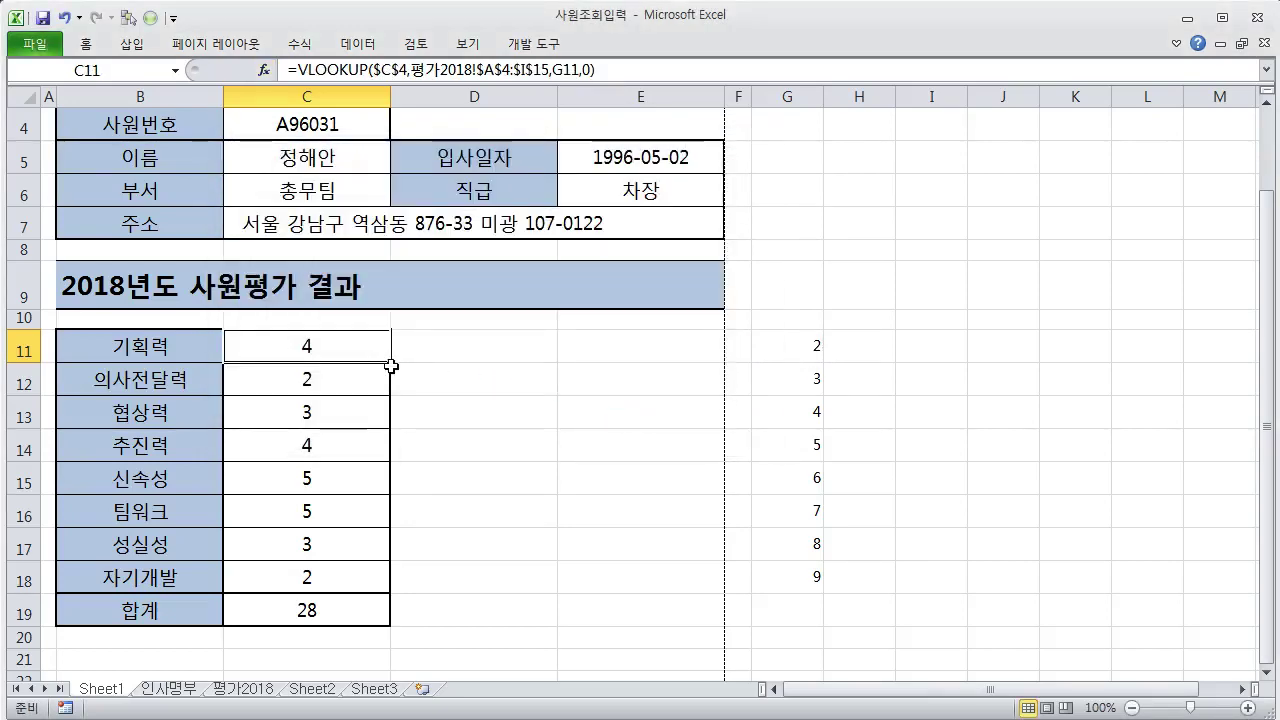
- Fill the C11 formula down to C18 without formatting and check the copied formula in the 팀워크 cell C16
{"action": "left_click_drag", "start_coordinate": [392, 364], "coordinate": [394, 585]}
{"action": "left_click", "coordinate": [405, 606]}
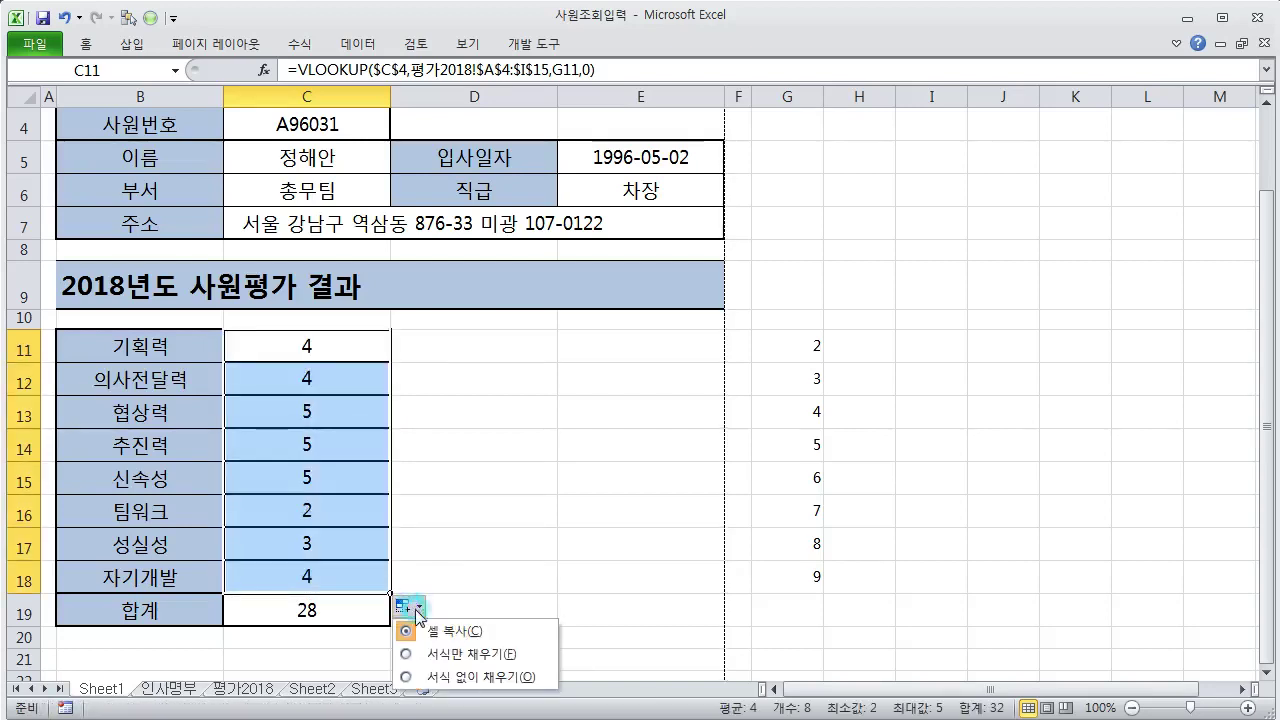
{"action": "left_click", "coordinate": [450, 678]}
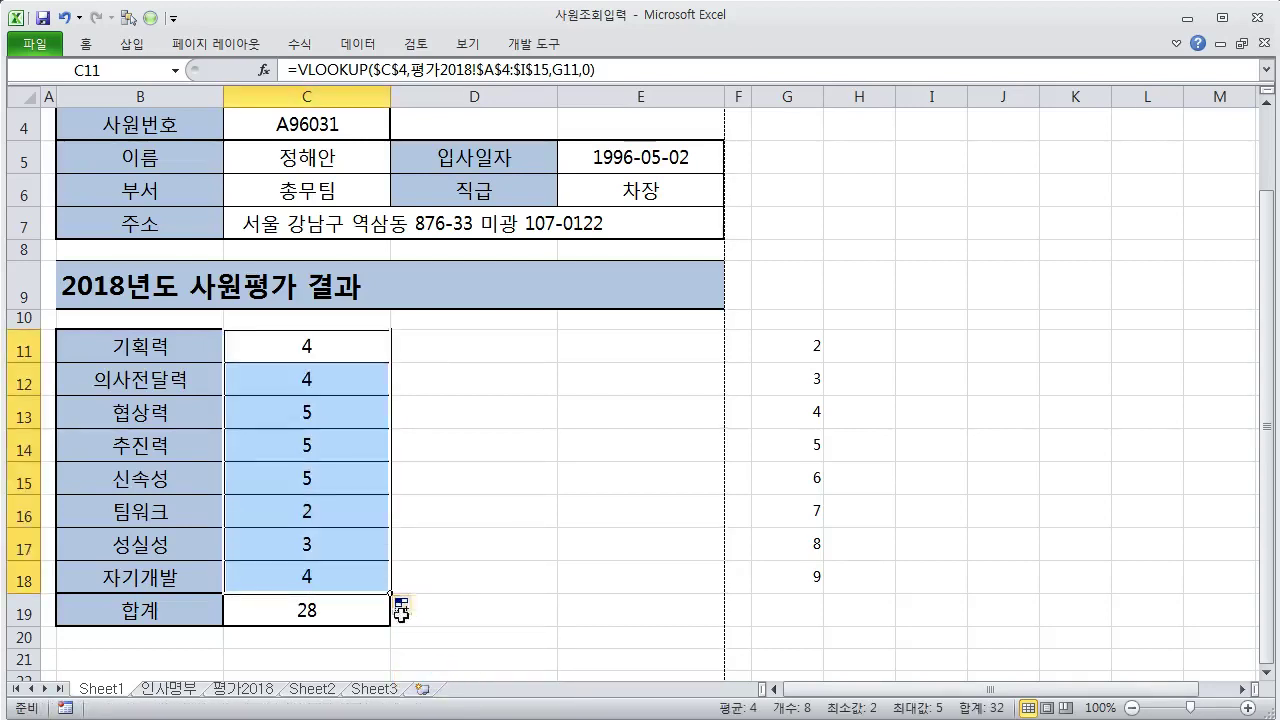
{"action": "left_click", "coordinate": [342, 508]}
- Choose the first 사원번호 from the list in C4
{"action": "scroll", "coordinate": [534, 506], "scroll_direction": "up", "scroll_amount": 1}
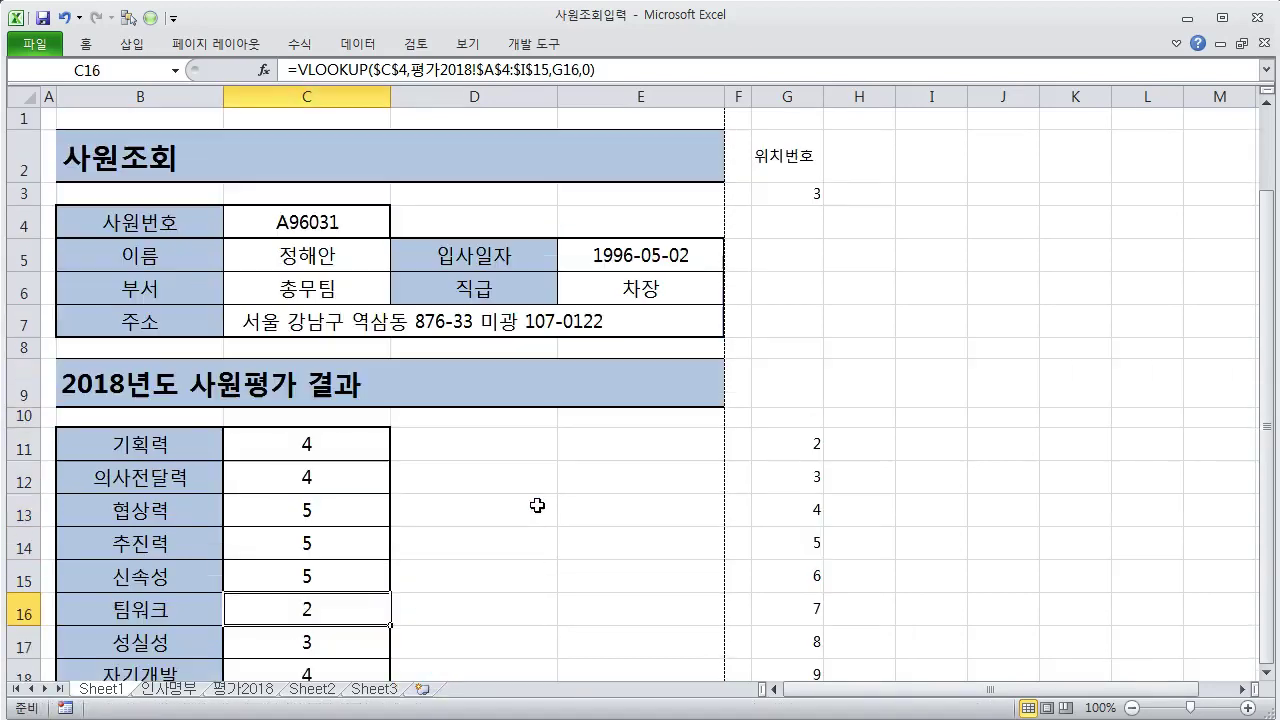
{"action": "left_click", "coordinate": [365, 222]}
{"action": "left_click", "coordinate": [399, 228]}
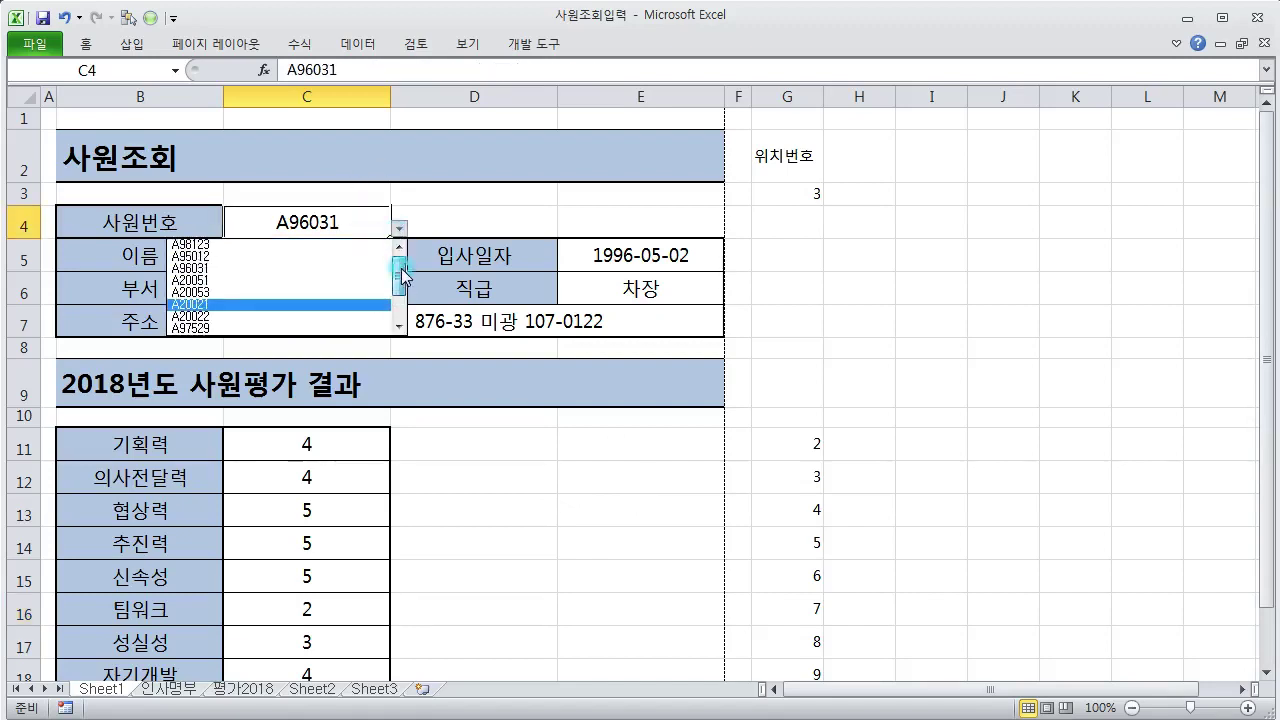
{"action": "left_click", "coordinate": [399, 246]}
{"action": "left_click", "coordinate": [399, 246]}
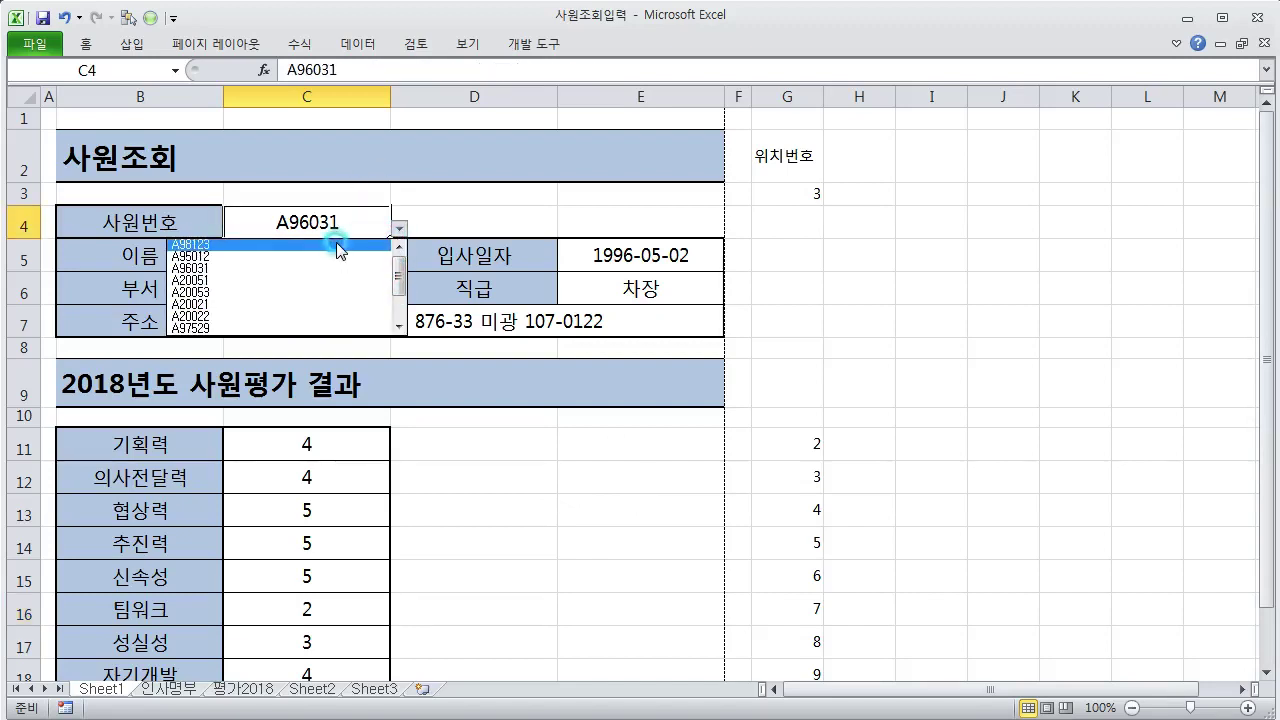
{"action": "left_click", "coordinate": [337, 244]}
- Compare the looked-up scores in C11:C18 with the first employee's row on 평가2018 and return to Sheet1
{"action": "scroll", "coordinate": [431, 470], "scroll_direction": "down", "scroll_amount": 2}
{"action": "scroll", "coordinate": [431, 470], "scroll_direction": "up", "scroll_amount": 1}
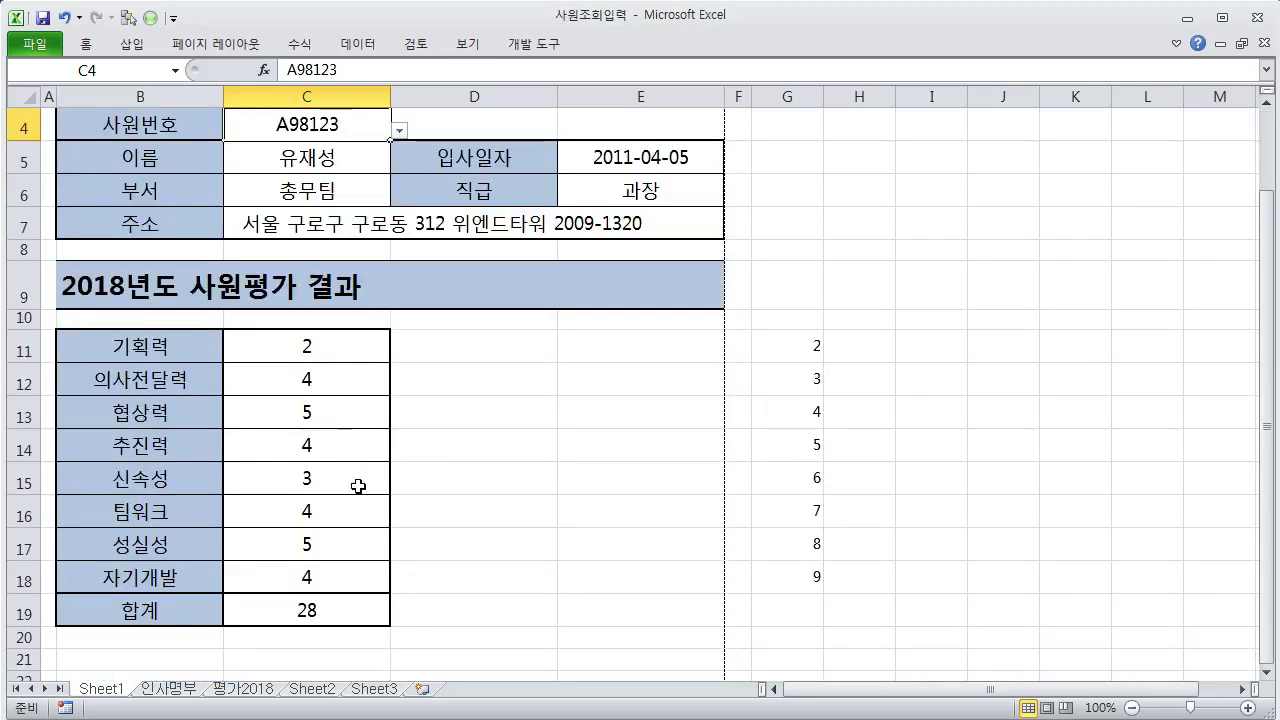
{"action": "left_click", "coordinate": [262, 689]}
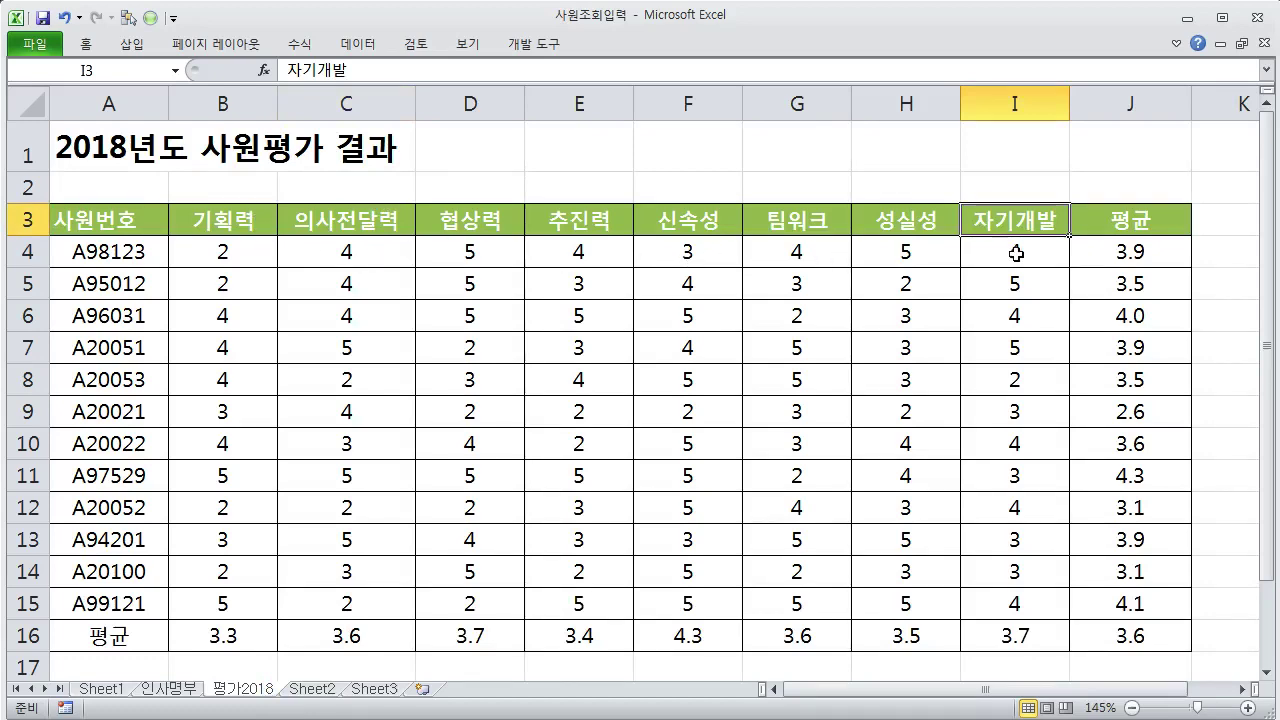
{"action": "left_click", "coordinate": [110, 689]}
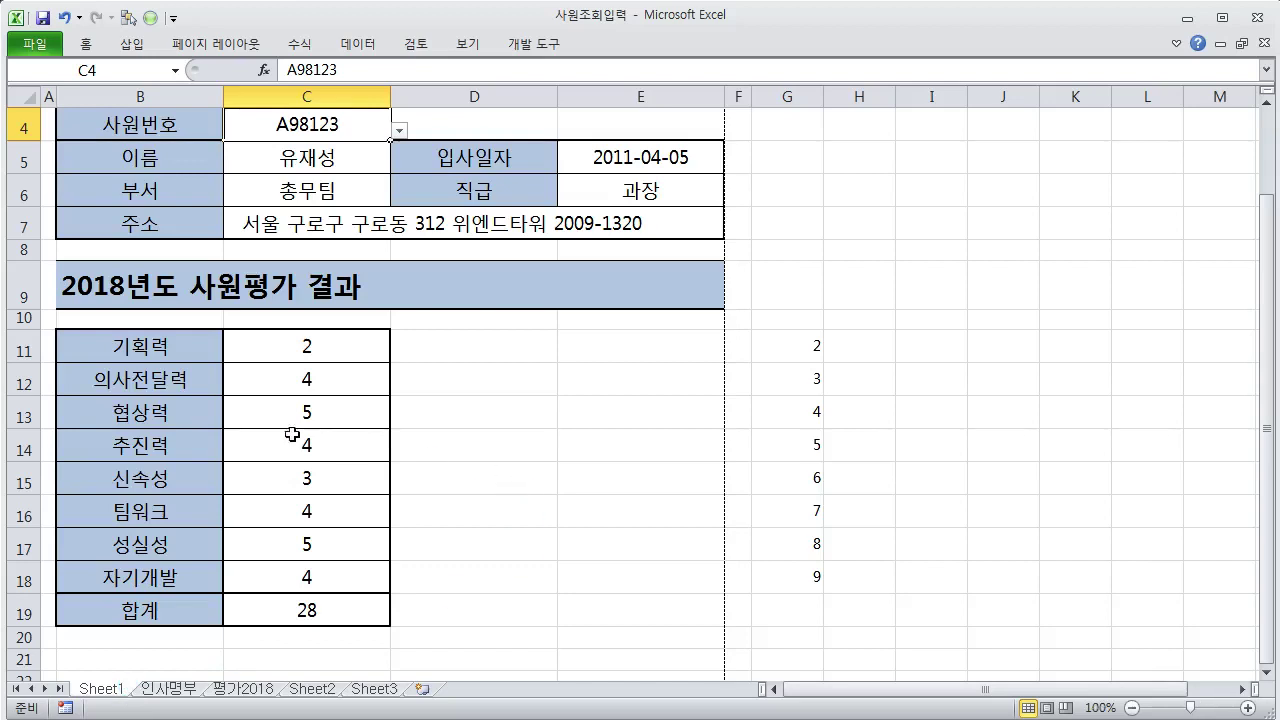
- Review the VLOOKUP formula in C11 together with the helper column numbers in G11:G18
{"action": "left_click", "coordinate": [336, 347]}
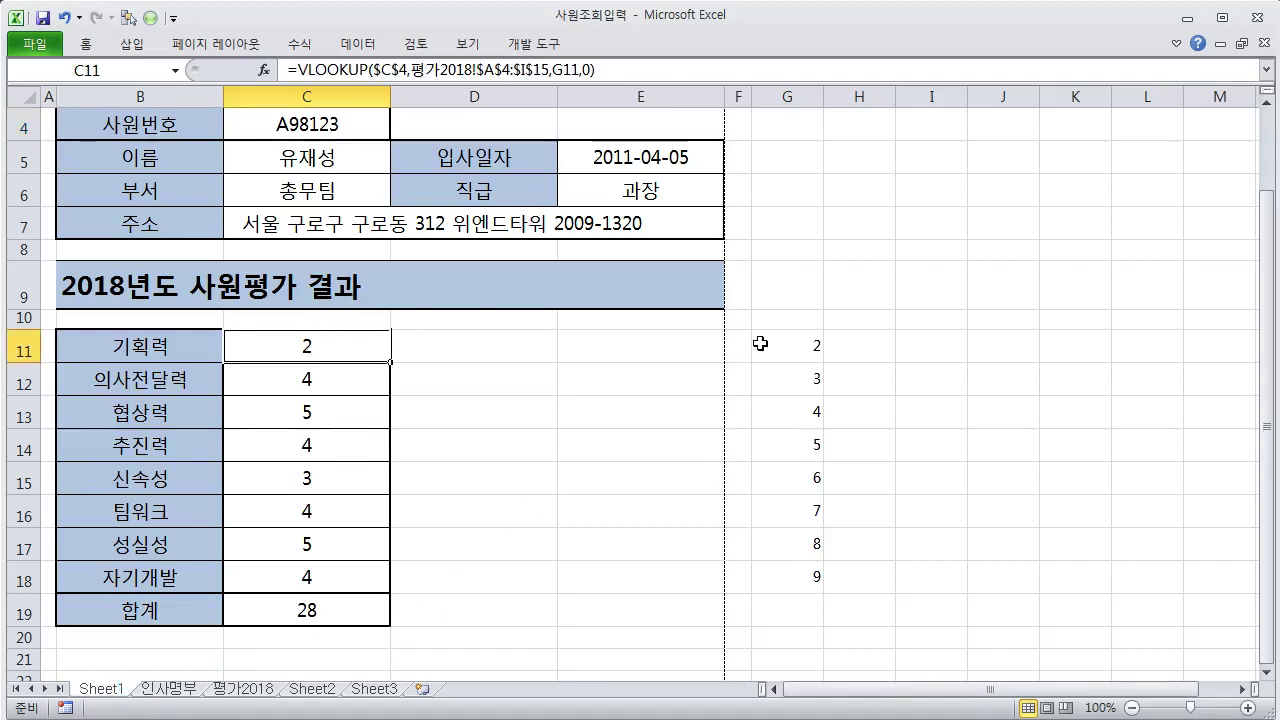
{"action": "scroll", "coordinate": [767, 343], "scroll_direction": "up", "scroll_amount": 1}
{"action": "scroll", "coordinate": [818, 329], "scroll_direction": "down", "scroll_amount": 1}
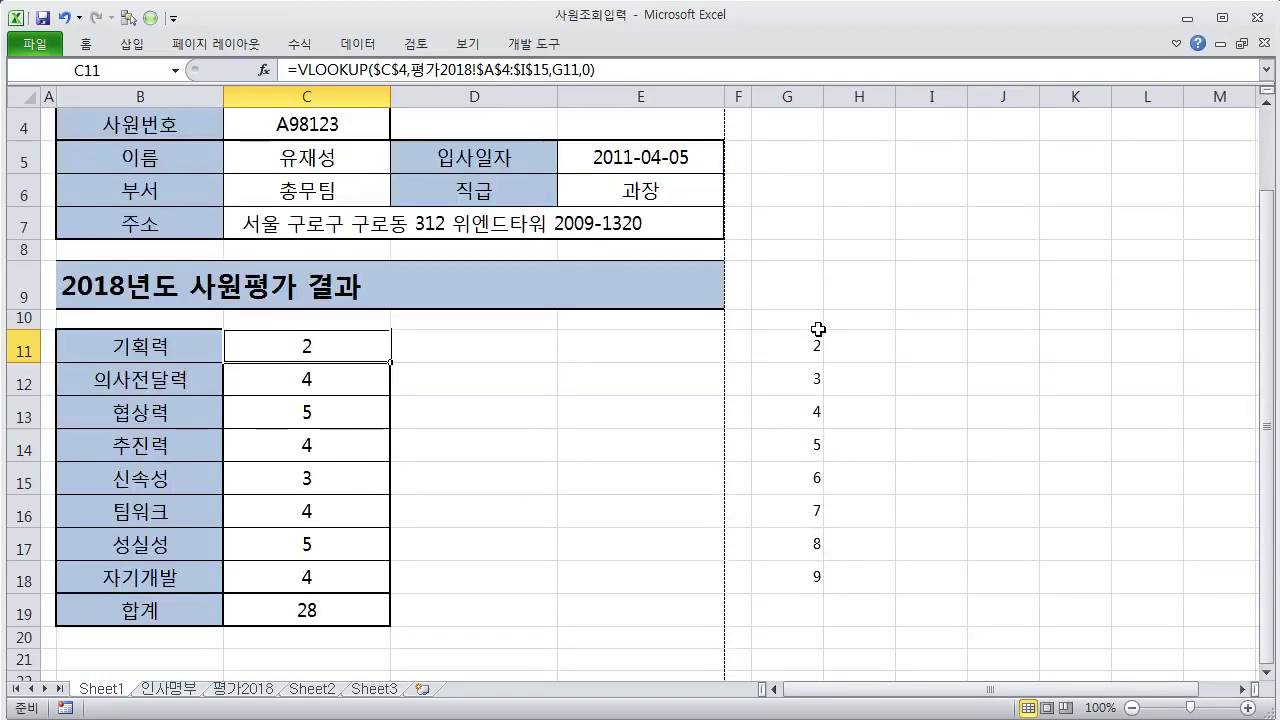
{"action": "left_click", "coordinate": [810, 340]}
{"action": "left_click", "coordinate": [814, 380]}
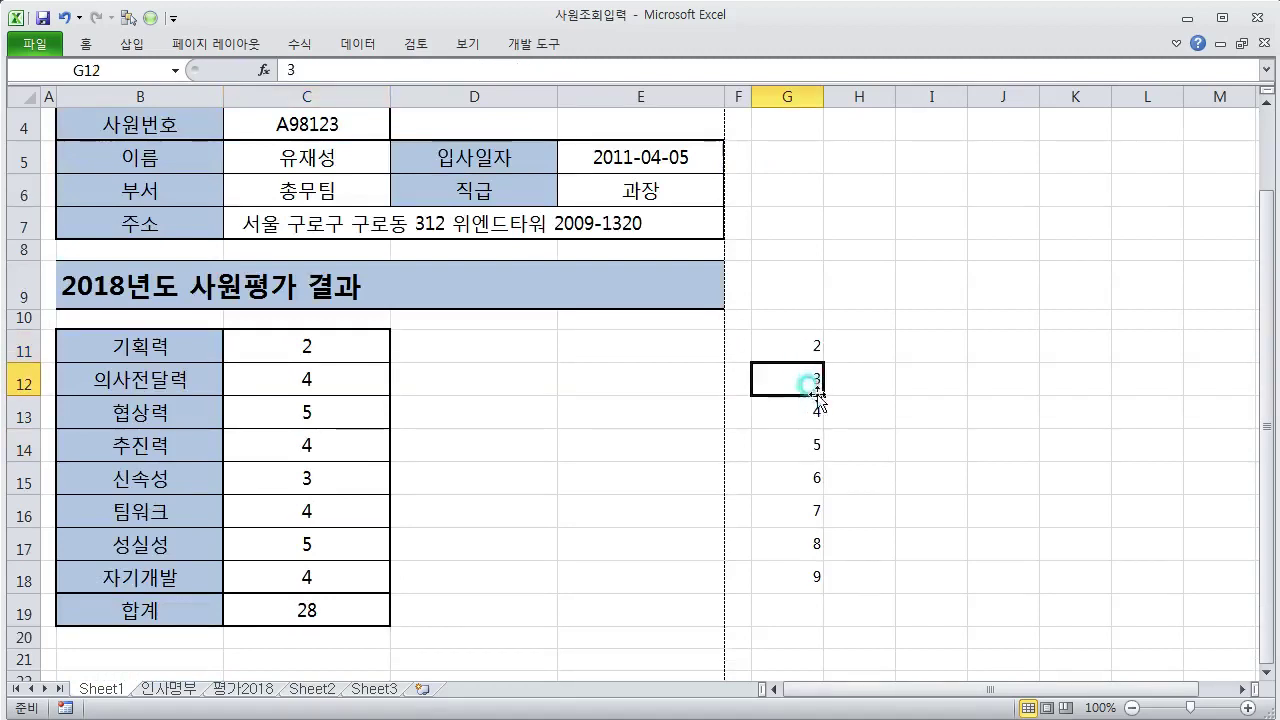
{"action": "left_click", "coordinate": [814, 440]}
{"action": "left_click", "coordinate": [814, 538]}
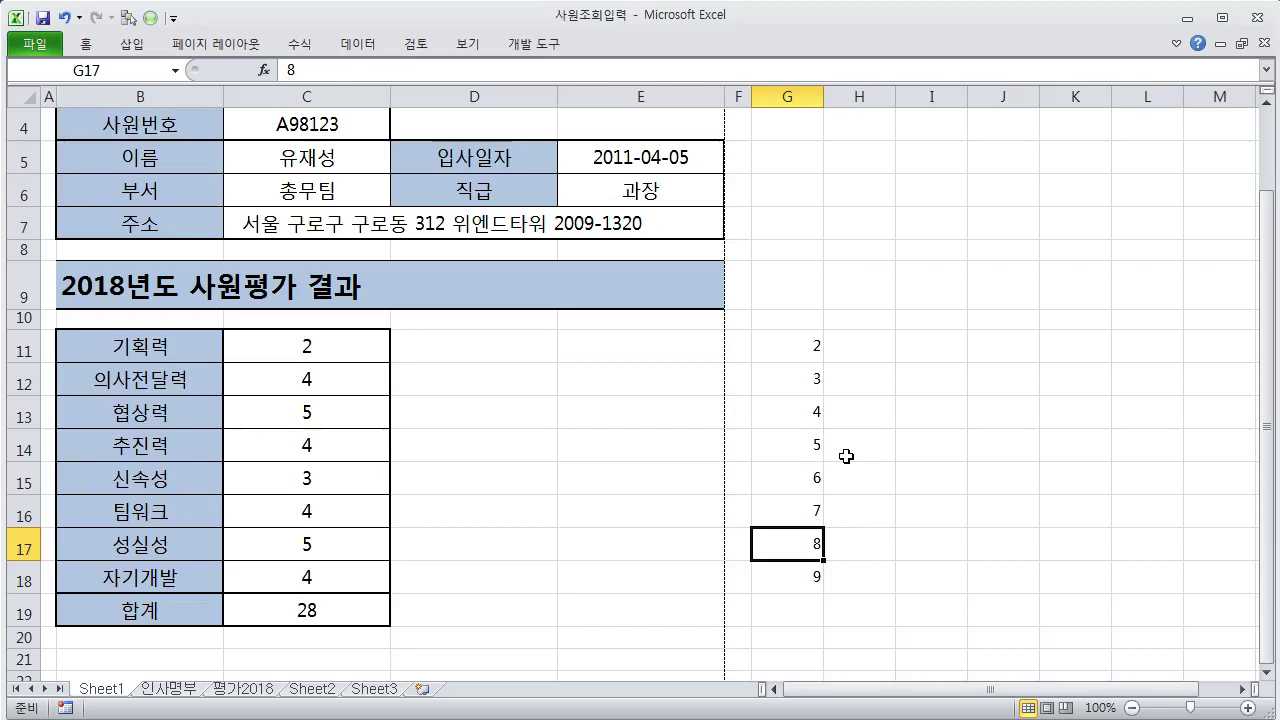
{"action": "left_click_drag", "start_coordinate": [784, 340], "coordinate": [800, 577]}
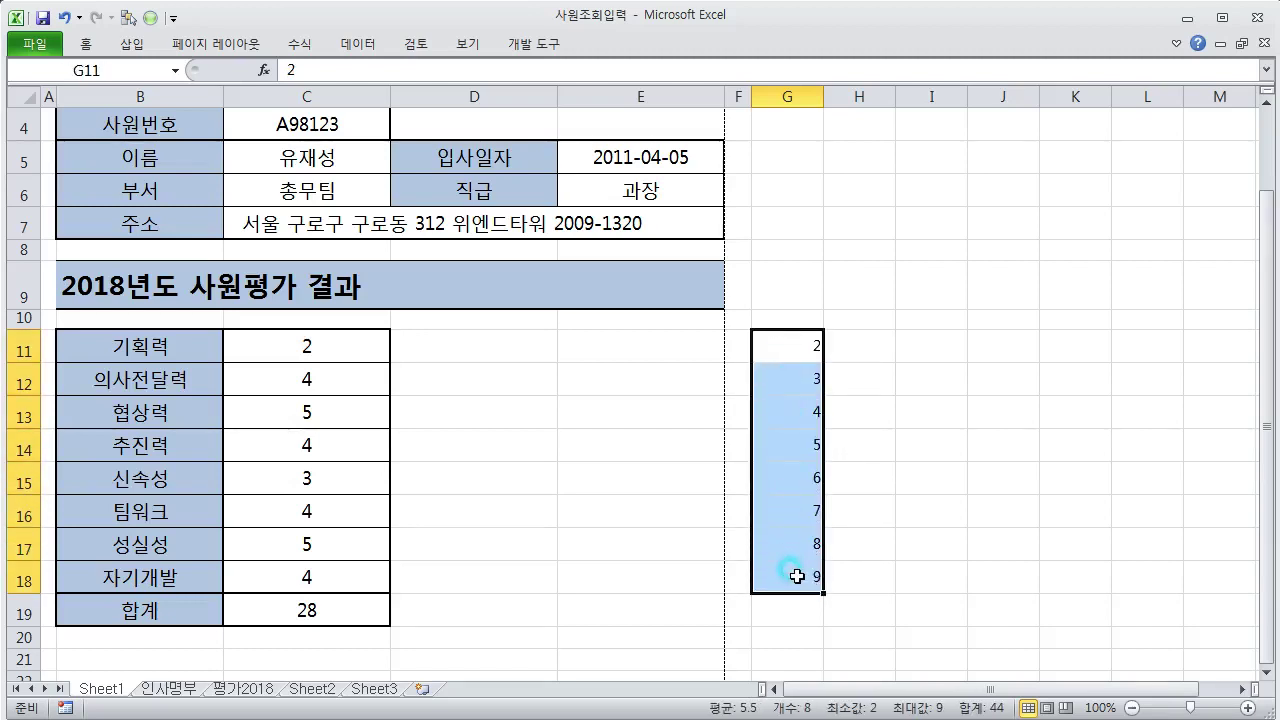
{"action": "scroll", "coordinate": [801, 572], "scroll_direction": "up", "scroll_amount": 1}
{"action": "left_click", "coordinate": [785, 446]}
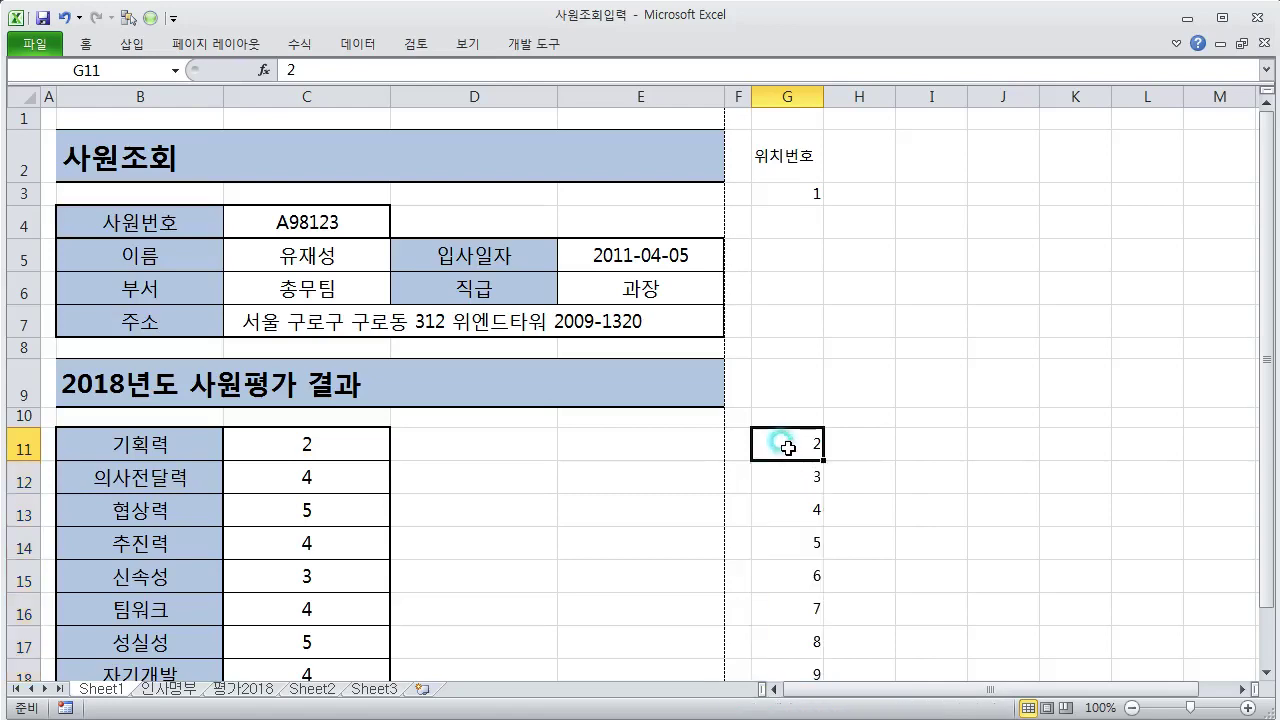
{"action": "scroll", "coordinate": [788, 448], "scroll_direction": "down", "scroll_amount": 2}
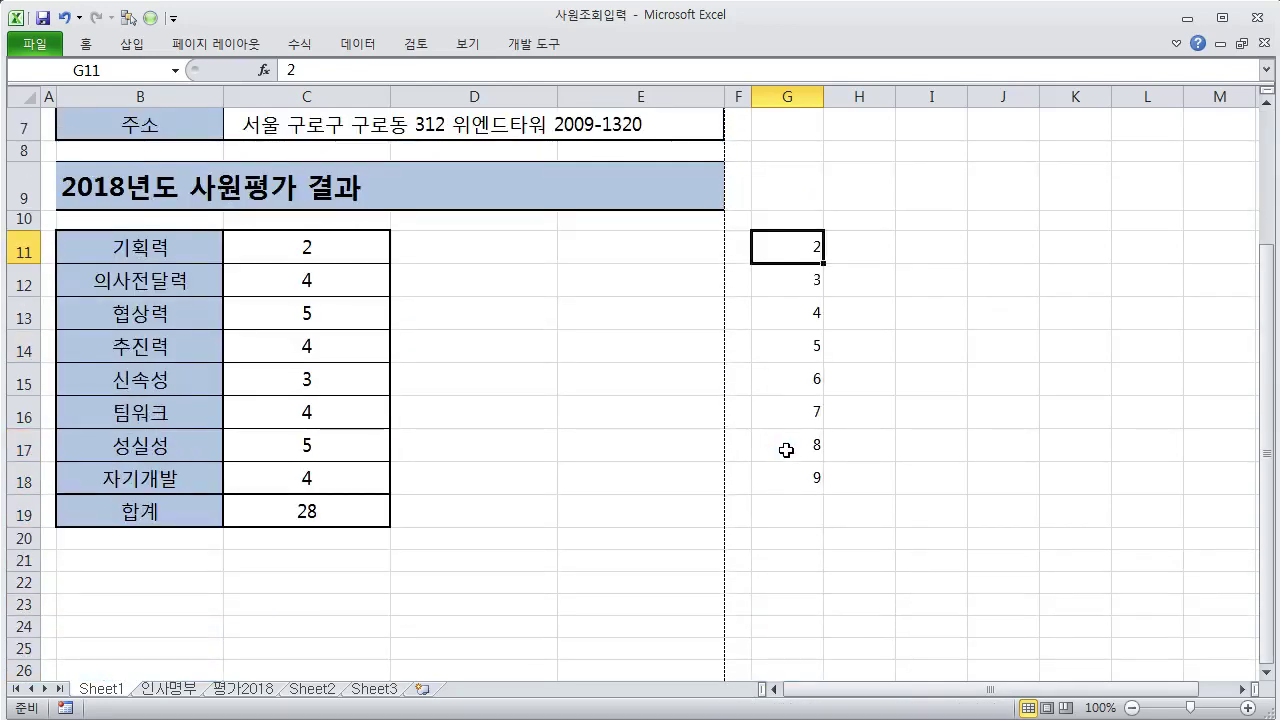
{"action": "scroll", "coordinate": [786, 450], "scroll_direction": "up", "scroll_amount": 2}
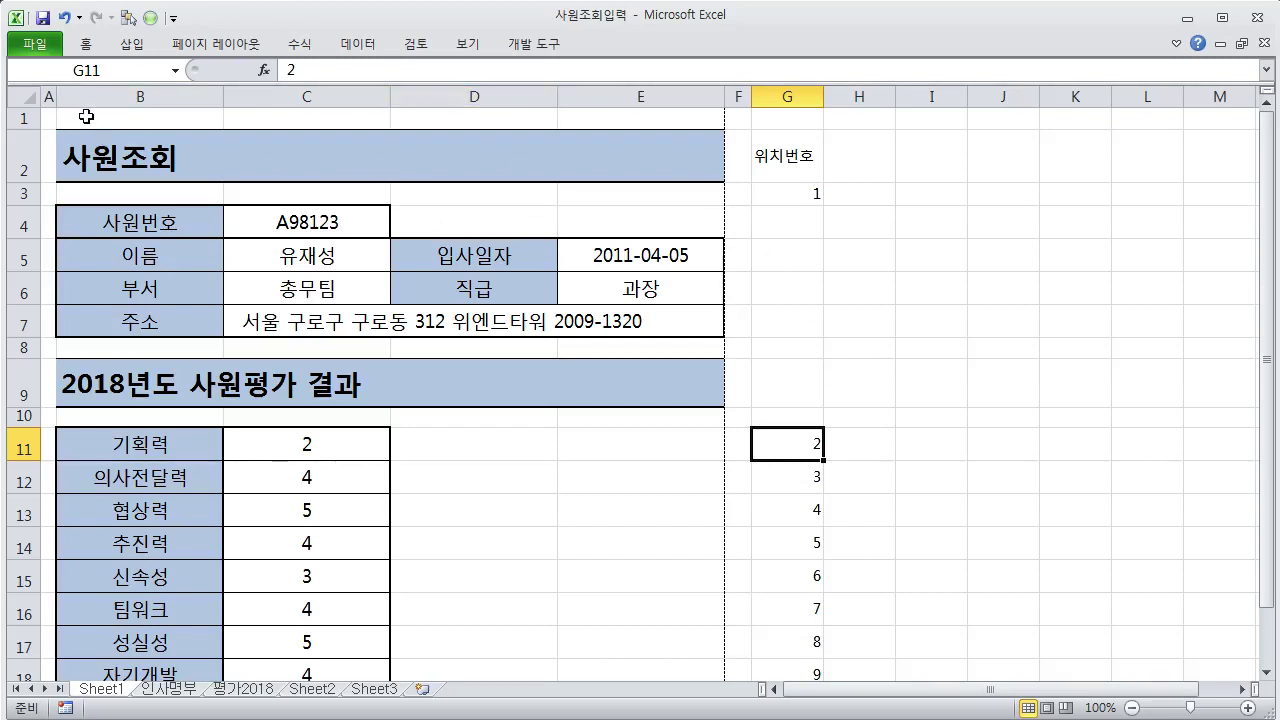
- Set B1:E20 on Sheet1 as the print area, leaving out the helper numbers in column G
{"action": "left_click_drag", "start_coordinate": [86, 117], "coordinate": [638, 655]}
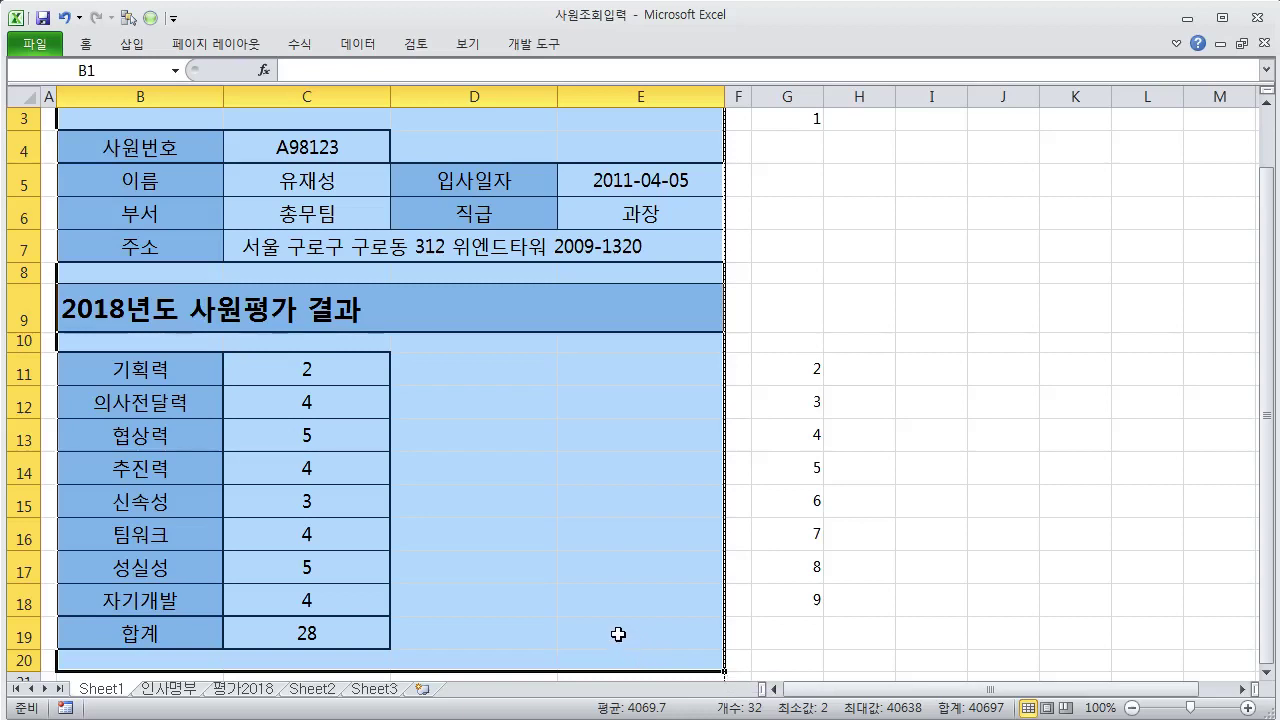
{"action": "left_click", "coordinate": [230, 45]}
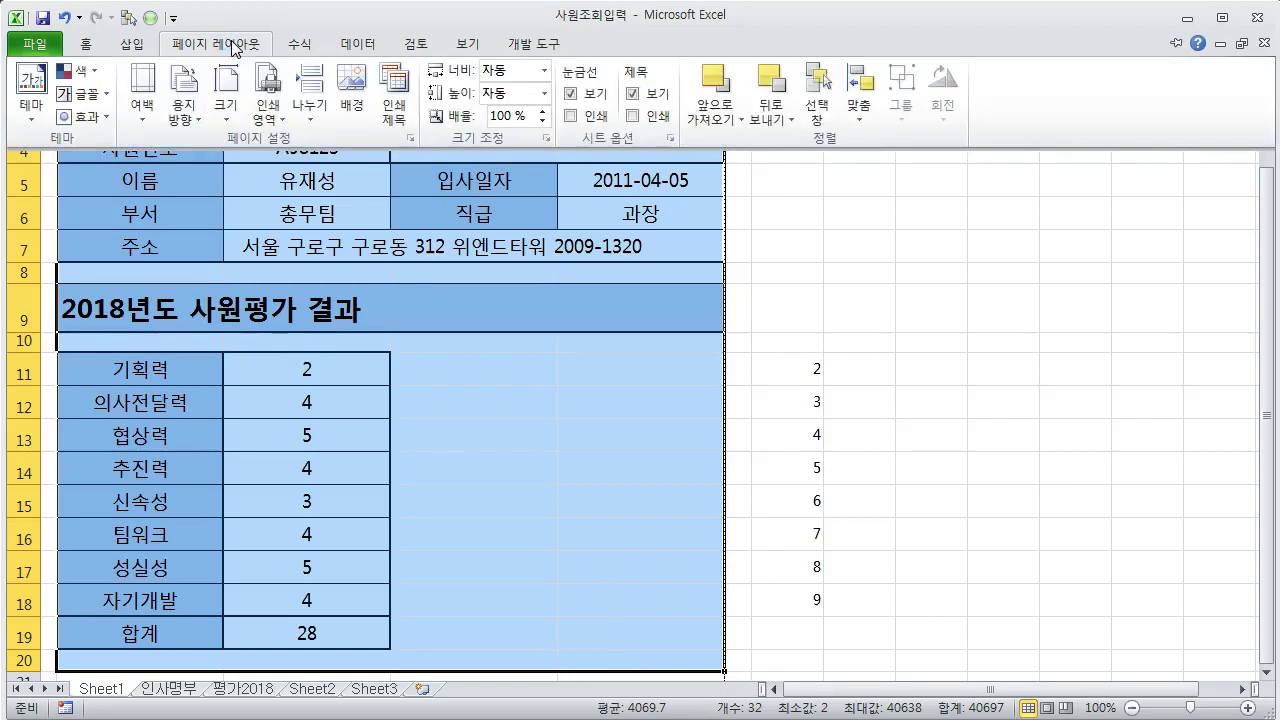
{"action": "left_click", "coordinate": [283, 102]}
{"action": "left_click", "coordinate": [305, 145]}
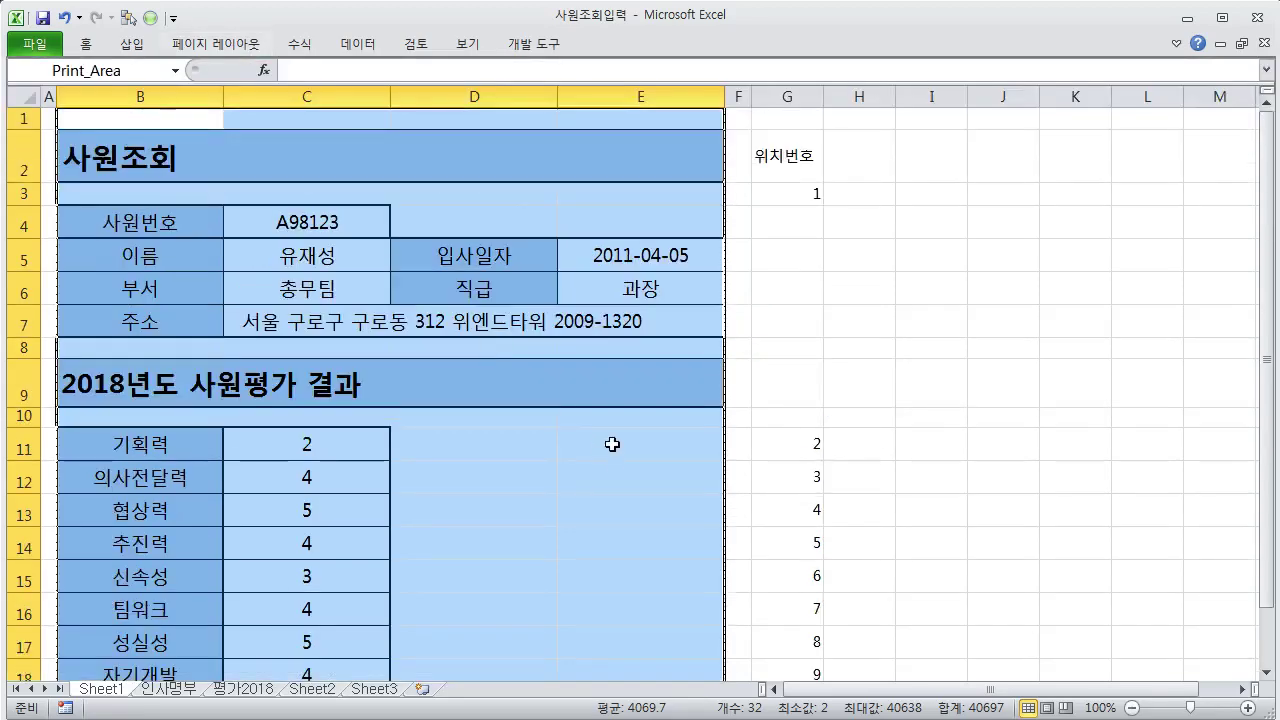
{"action": "left_click", "coordinate": [521, 259]}
- Preview the Sheet1 printout, widen its left page margin slightly, and return to the sheet
{"action": "left_click", "coordinate": [35, 43]}
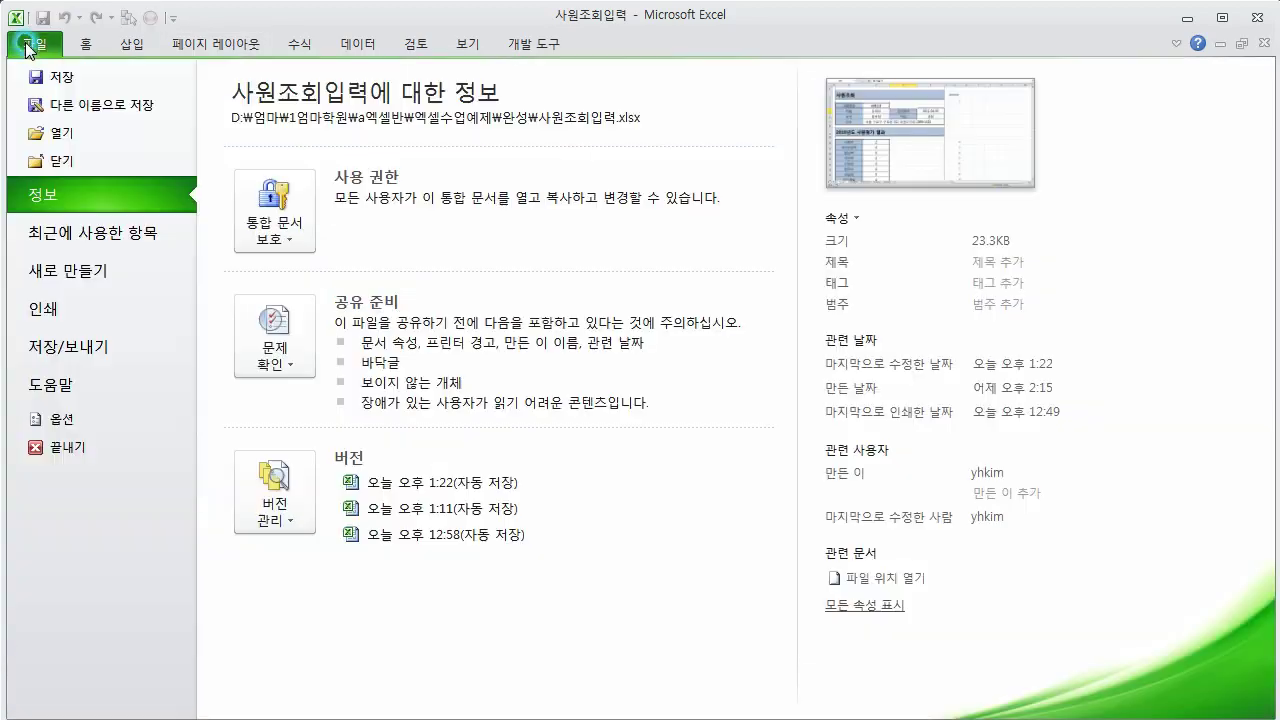
{"action": "left_click", "coordinate": [103, 312]}
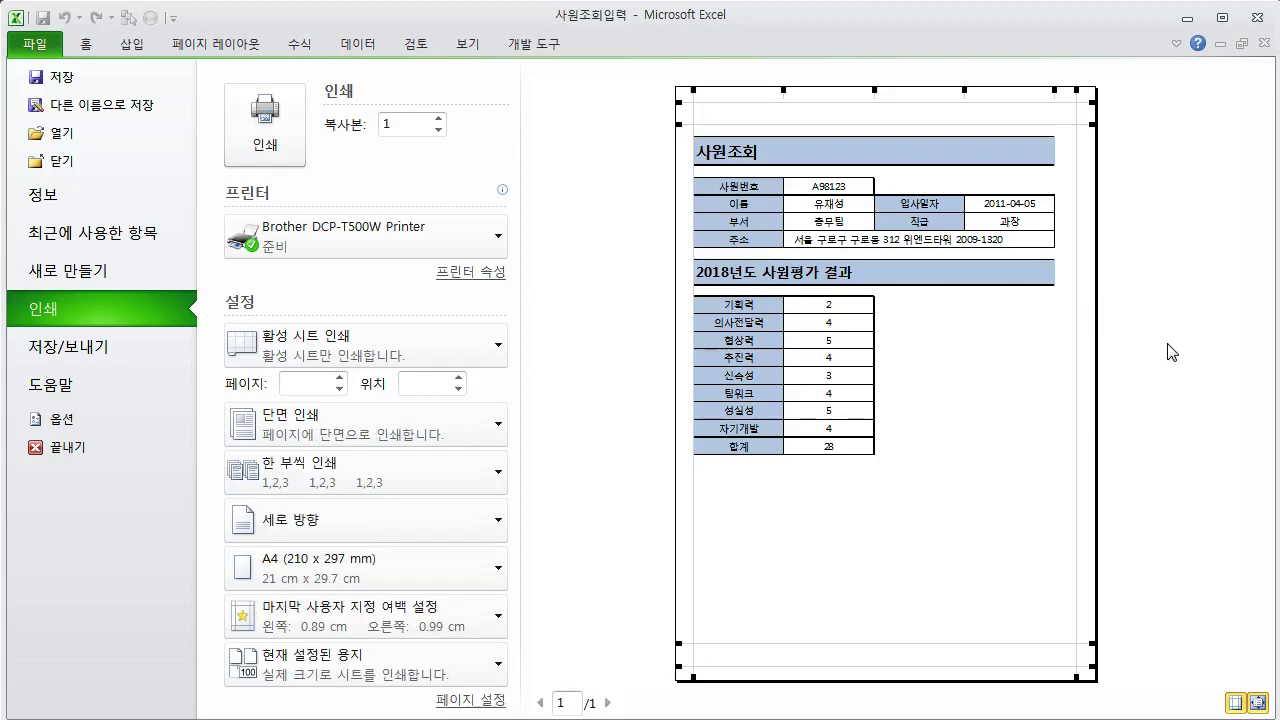
{"action": "left_click", "coordinate": [680, 101]}
{"action": "left_click_drag", "start_coordinate": [692, 107], "coordinate": [703, 107]}
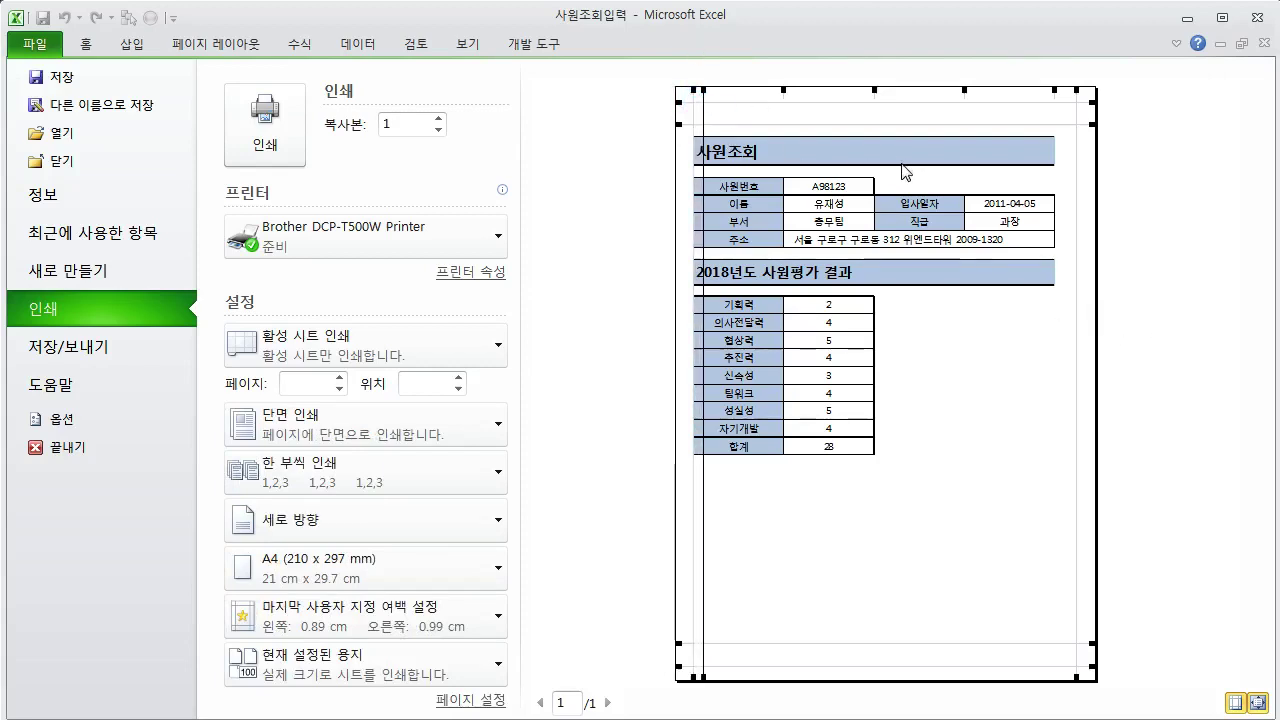
{"action": "left_click", "coordinate": [90, 45]}
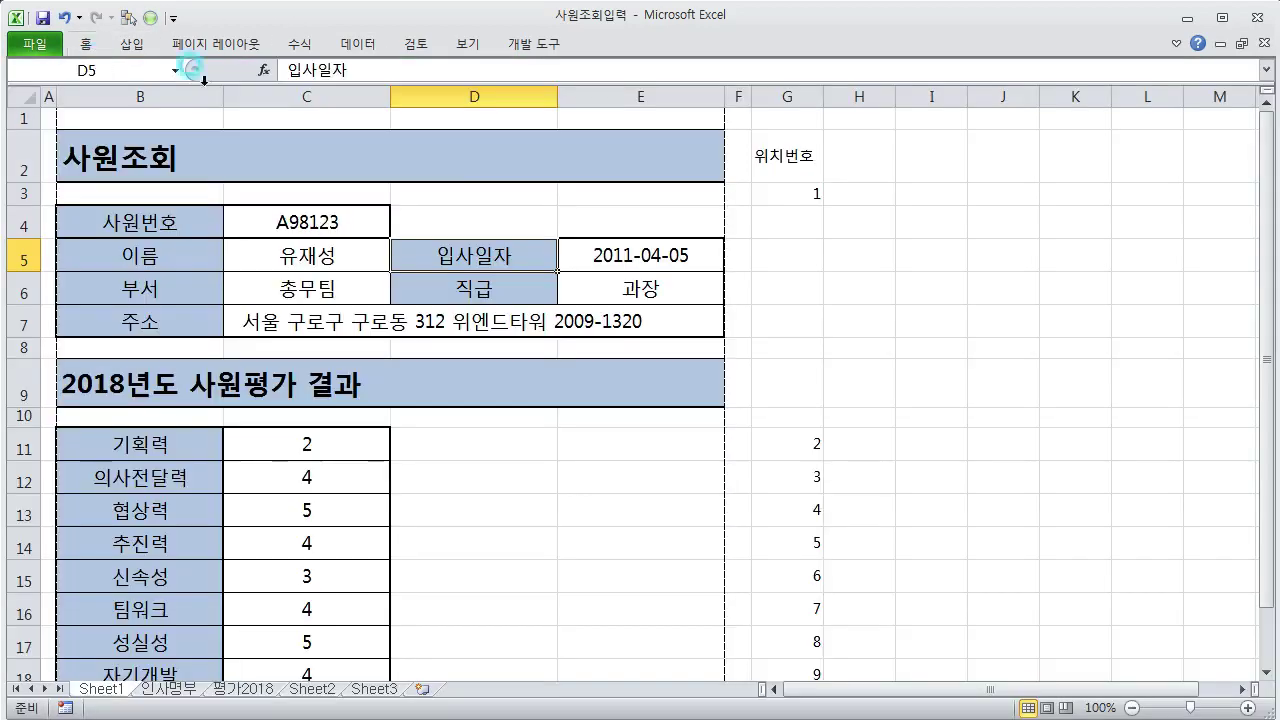
- Replace the fixed 합계 value in C19 with the formula =SUM(C11:C18)
{"action": "scroll", "coordinate": [835, 336], "scroll_direction": "down", "scroll_amount": 2}
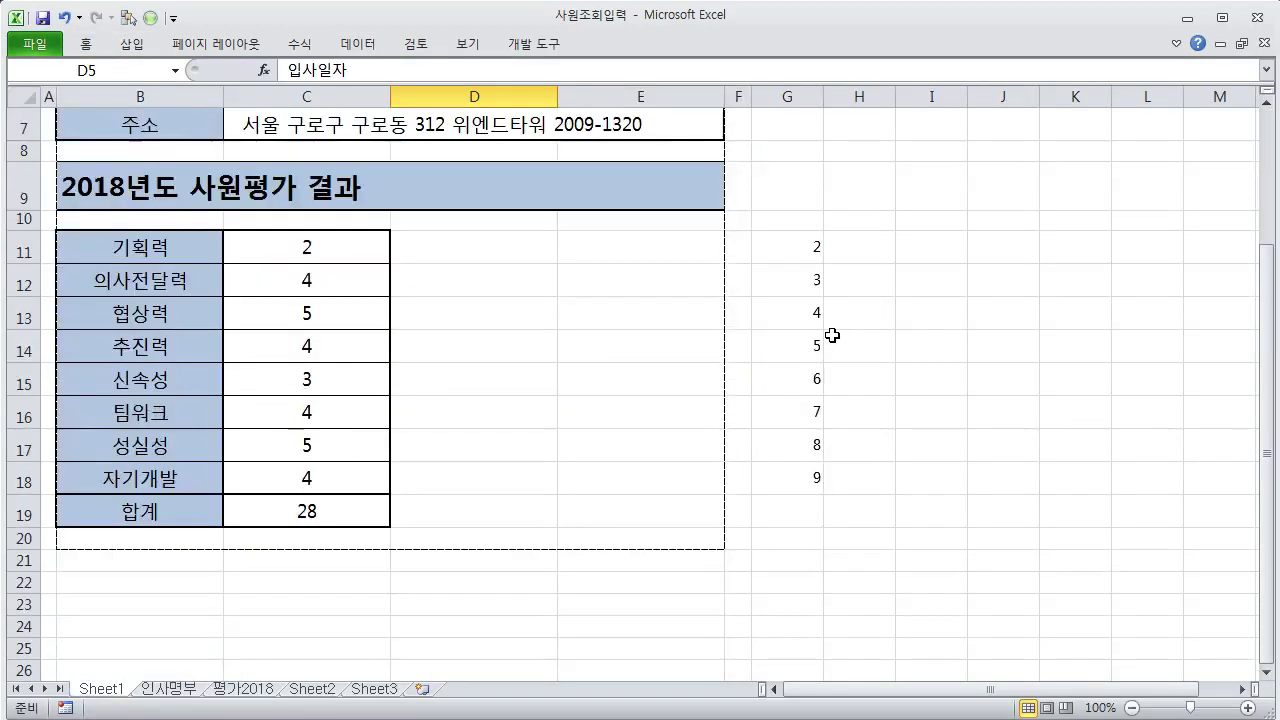
{"action": "scroll", "coordinate": [800, 338], "scroll_direction": "up", "scroll_amount": 1}
{"action": "left_click", "coordinate": [328, 606]}
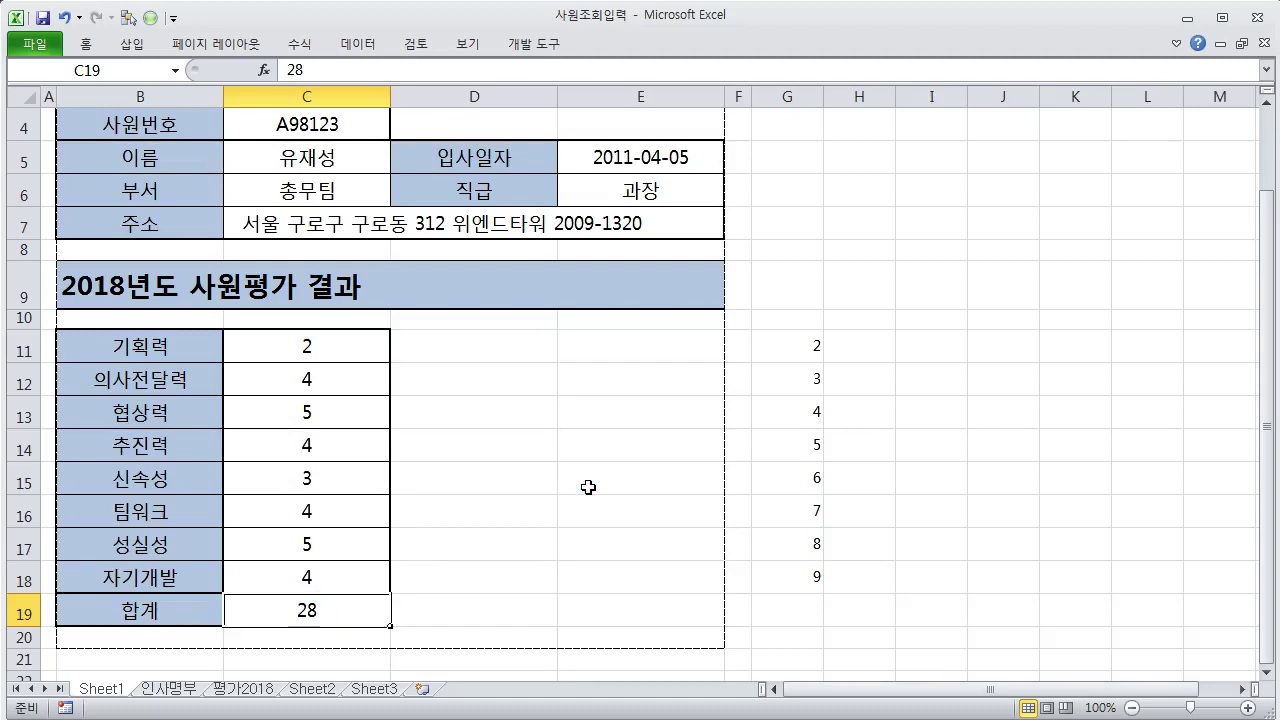
{"action": "type", "text": "=s"}
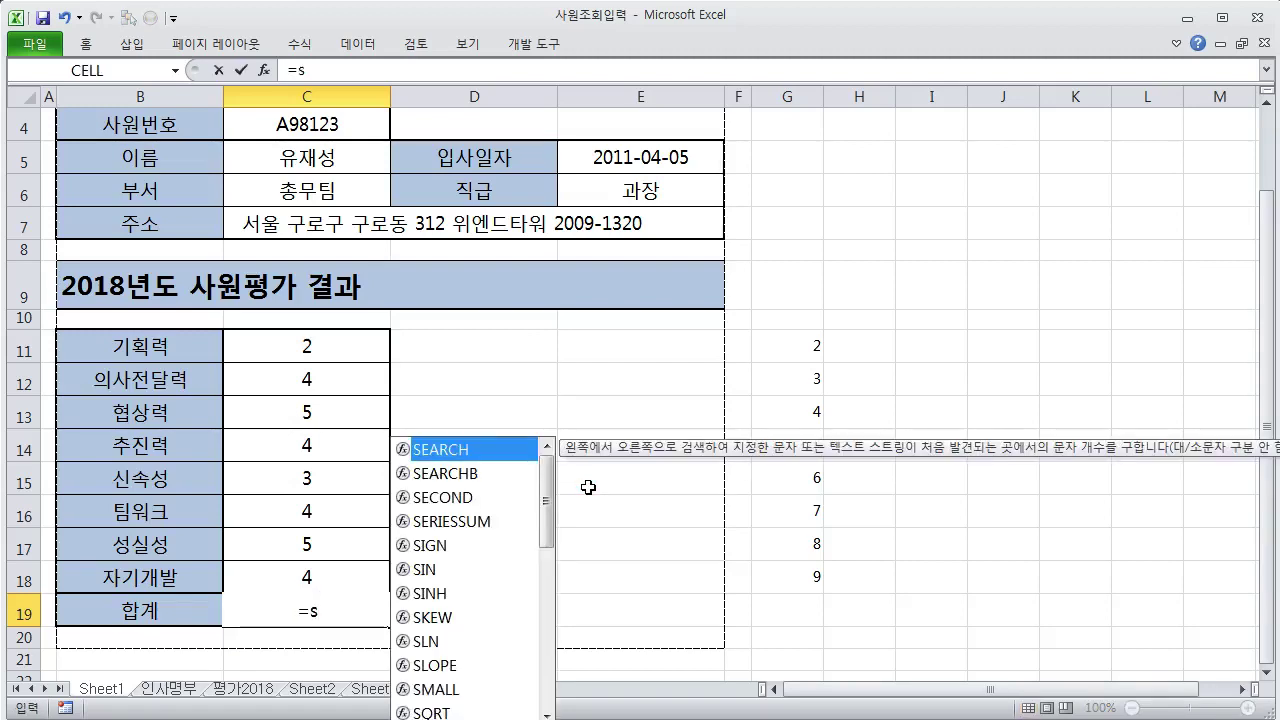
{"action": "type", "text": "um("}
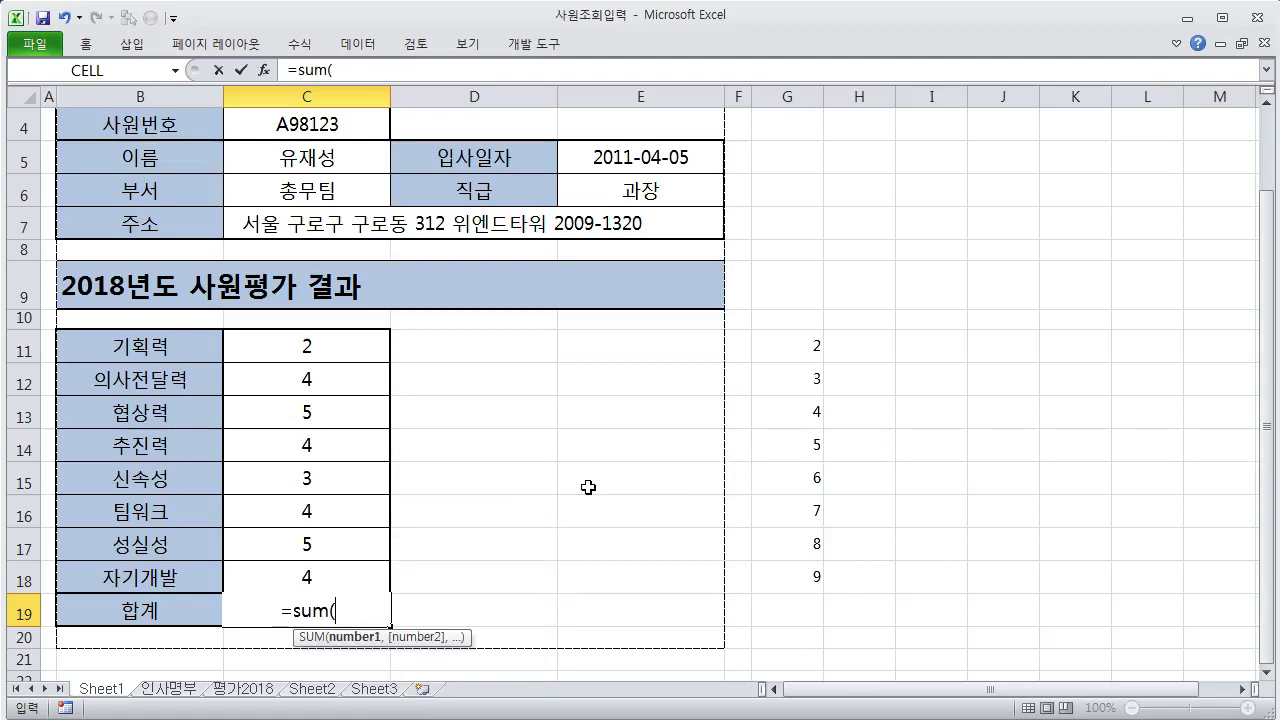
{"action": "left_click_drag", "start_coordinate": [306, 345], "coordinate": [306, 575]}
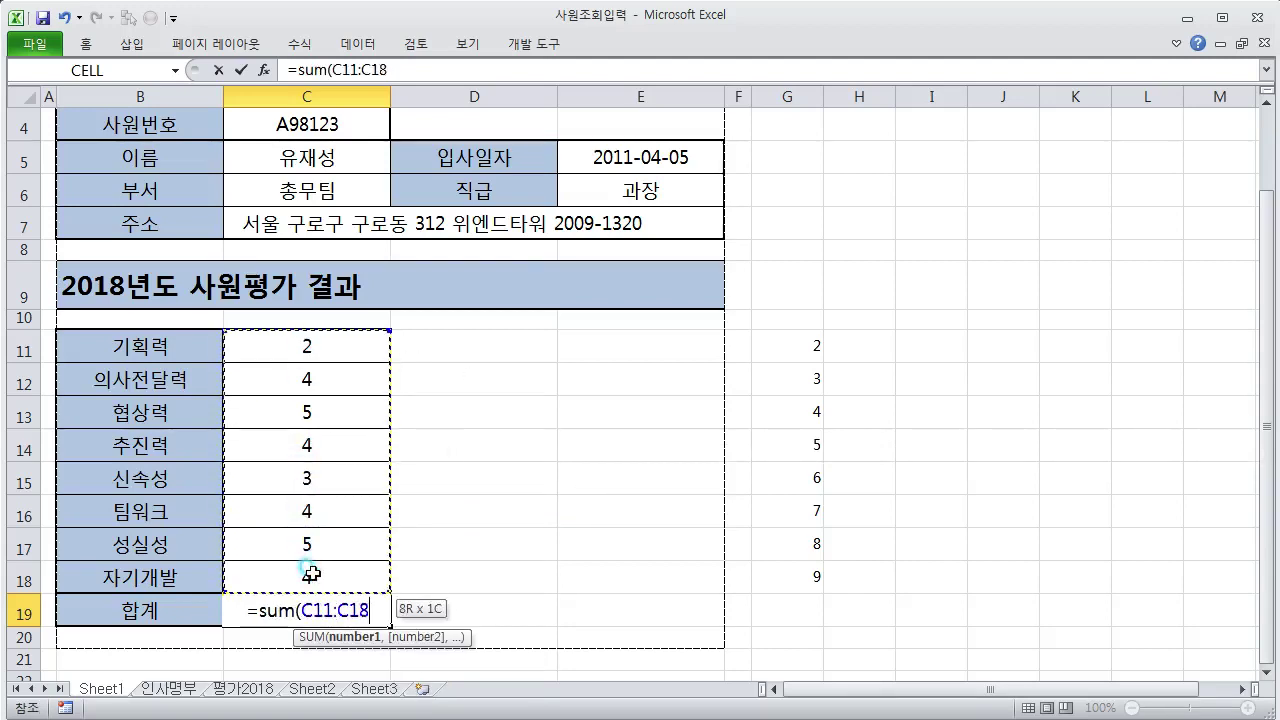
{"action": "type", "text": ")"}
{"action": "key", "text": "Return"}
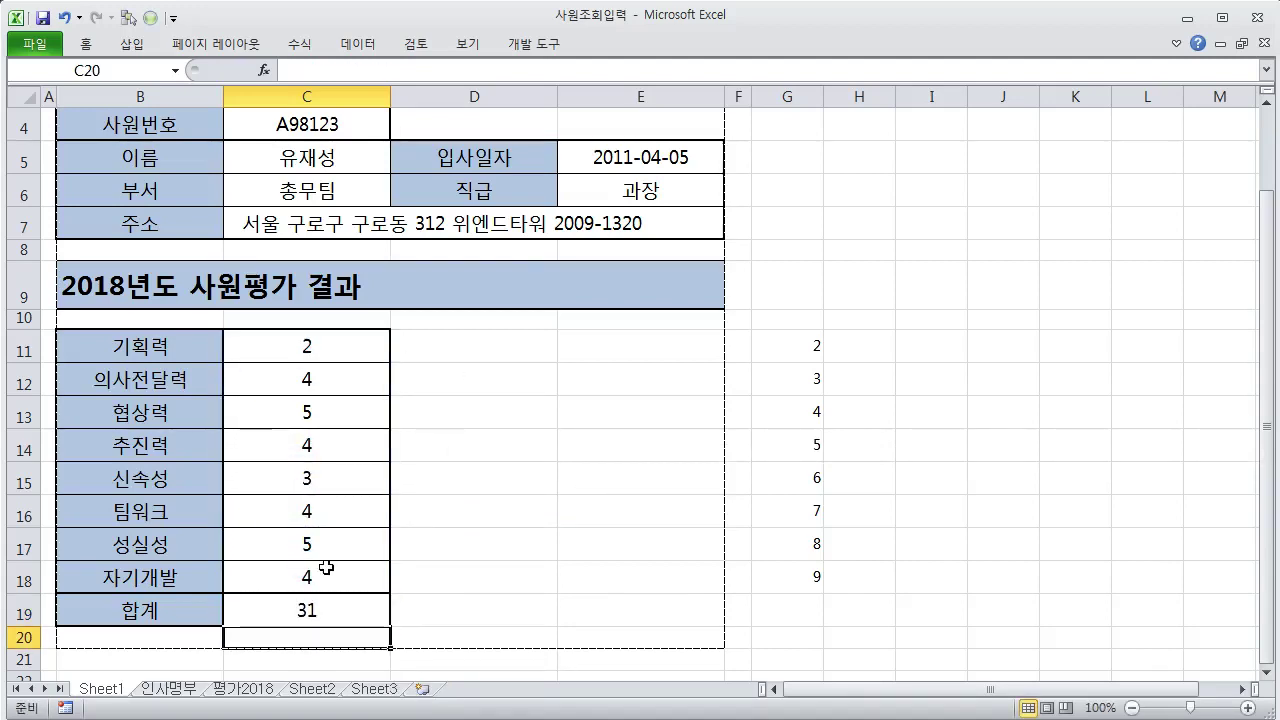
{"action": "left_click", "coordinate": [469, 466]}
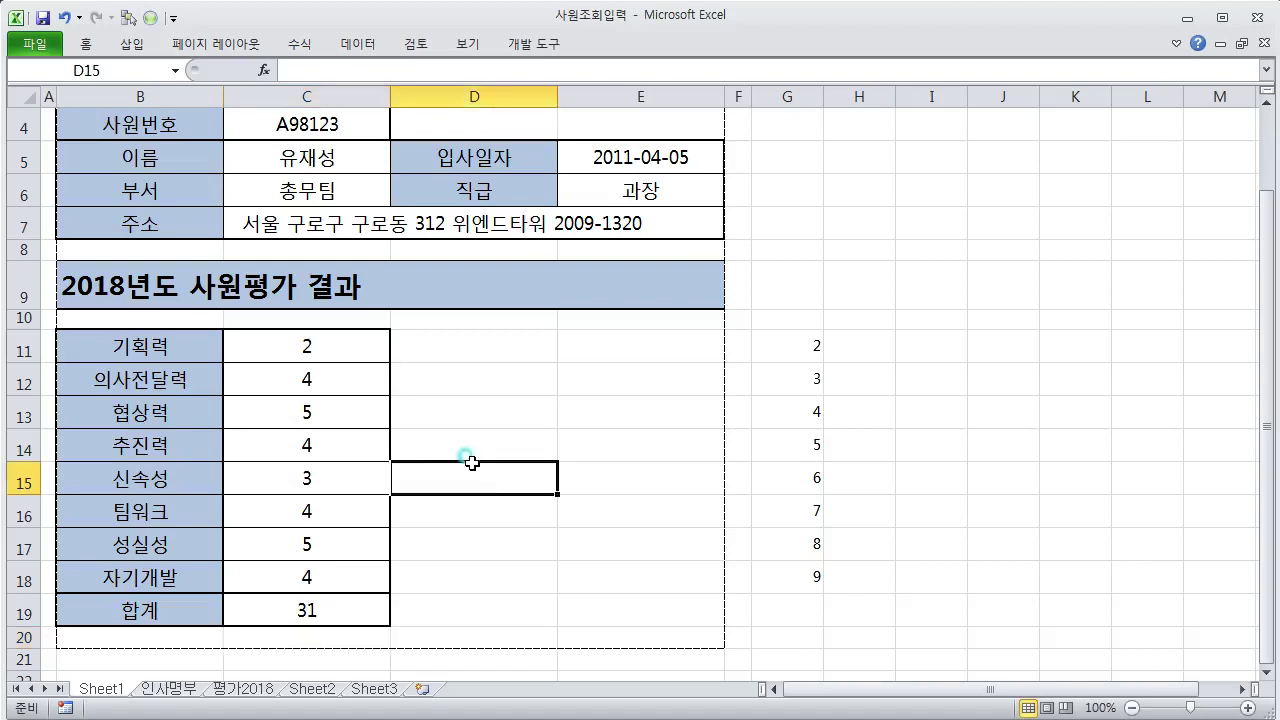
- Review the column G helper numbers beside the evaluation items on Sheet1
{"action": "left_click", "coordinate": [803, 360]}
{"action": "left_click", "coordinate": [810, 410]}
{"action": "left_click", "coordinate": [815, 545]}
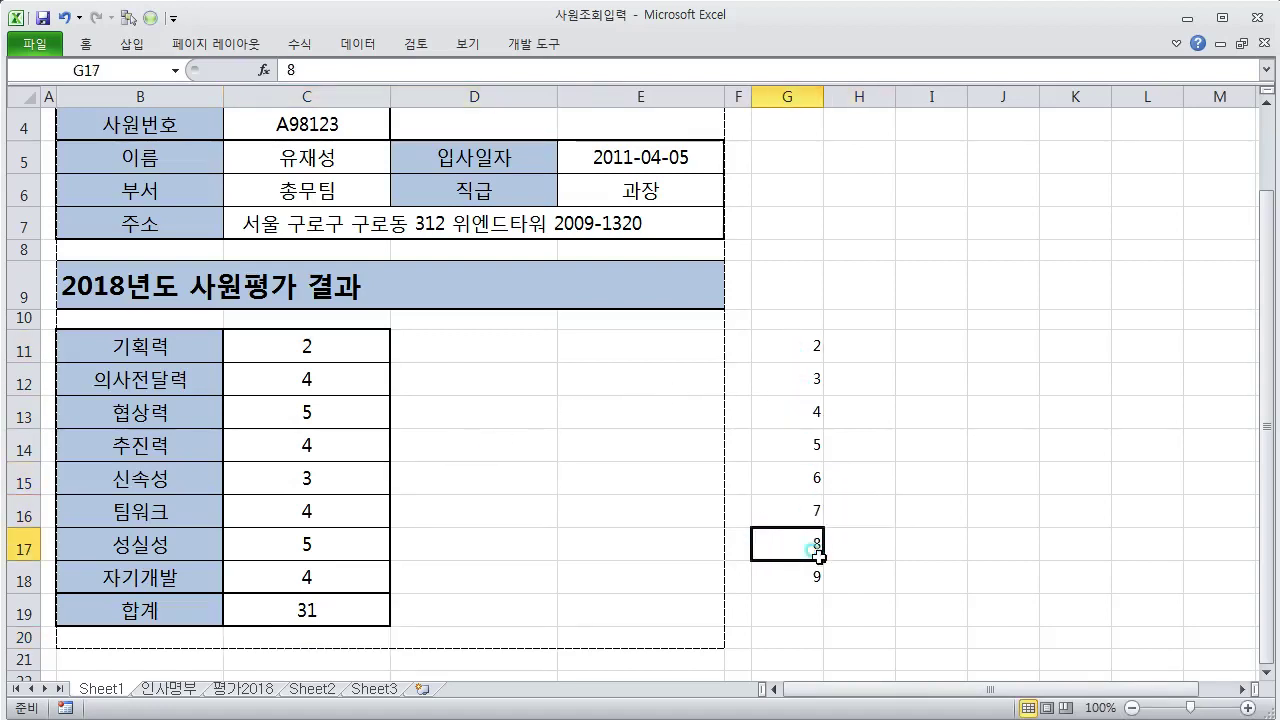
{"action": "left_click", "coordinate": [815, 578]}
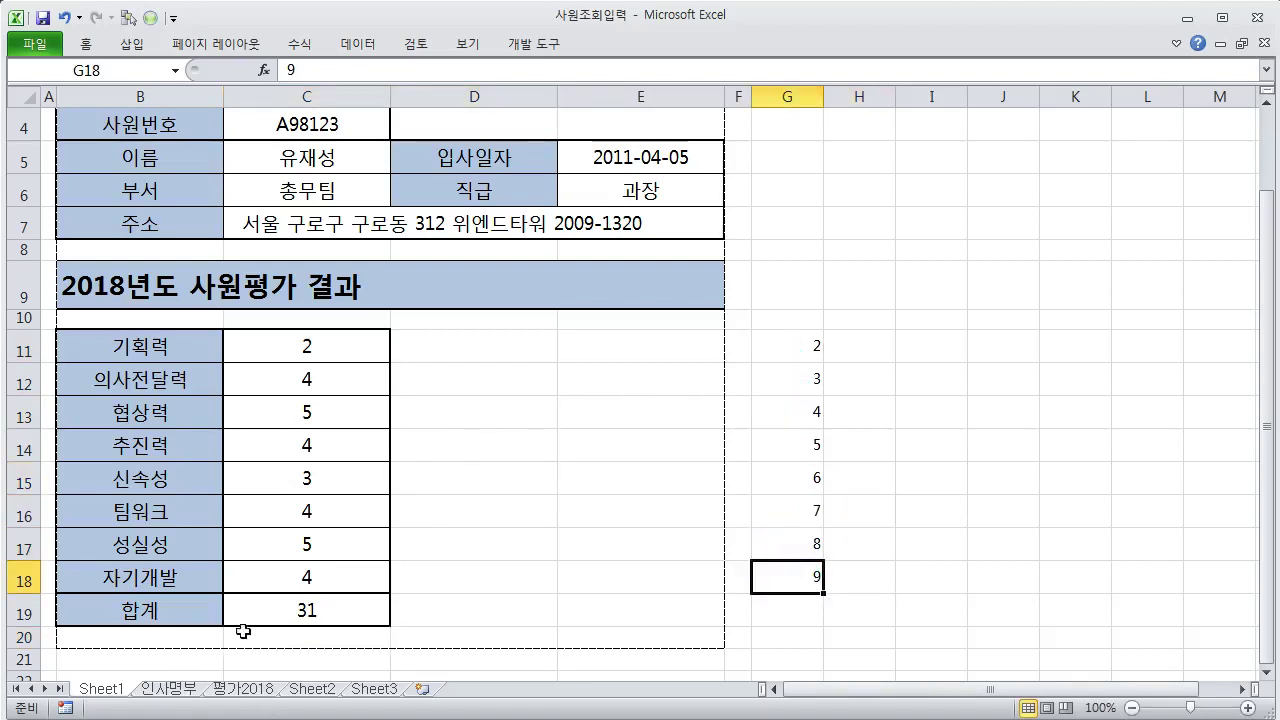
{"action": "left_click", "coordinate": [810, 366]}
{"action": "scroll", "coordinate": [810, 366], "scroll_direction": "up", "scroll_amount": 1}
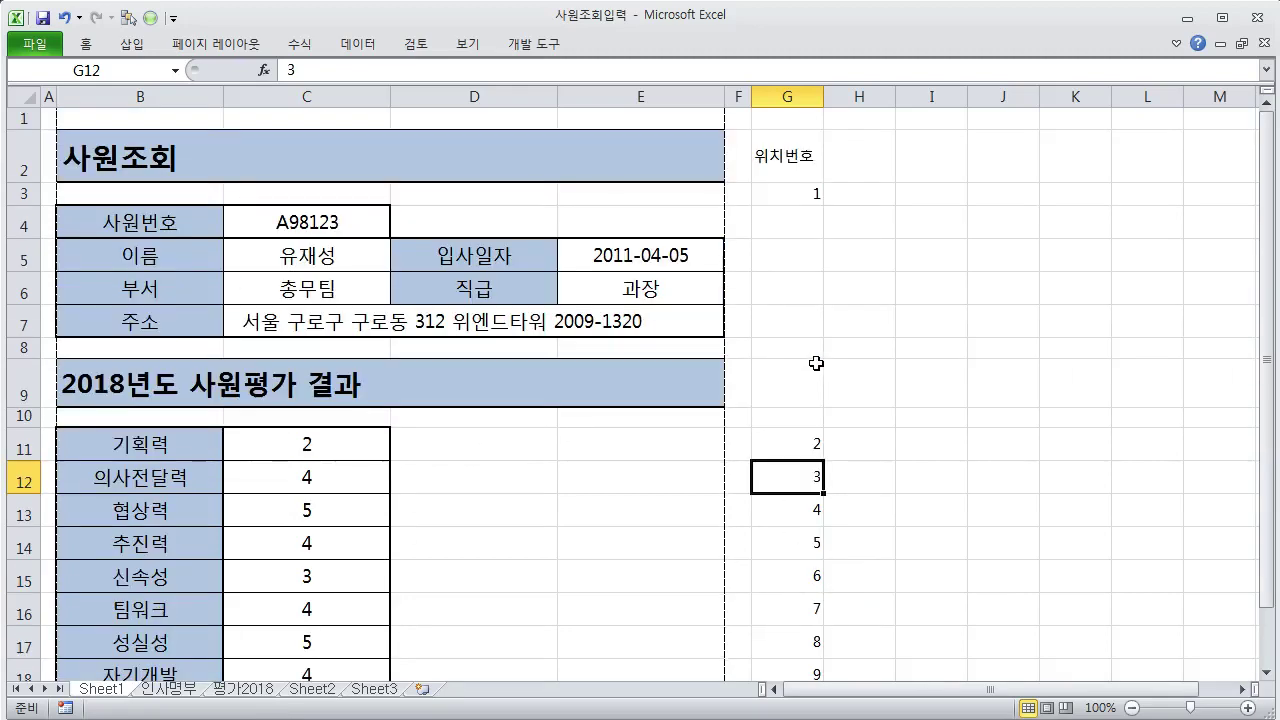
{"action": "left_click", "coordinate": [814, 388]}
{"action": "left_click", "coordinate": [815, 443]}
{"action": "left_click", "coordinate": [812, 606]}
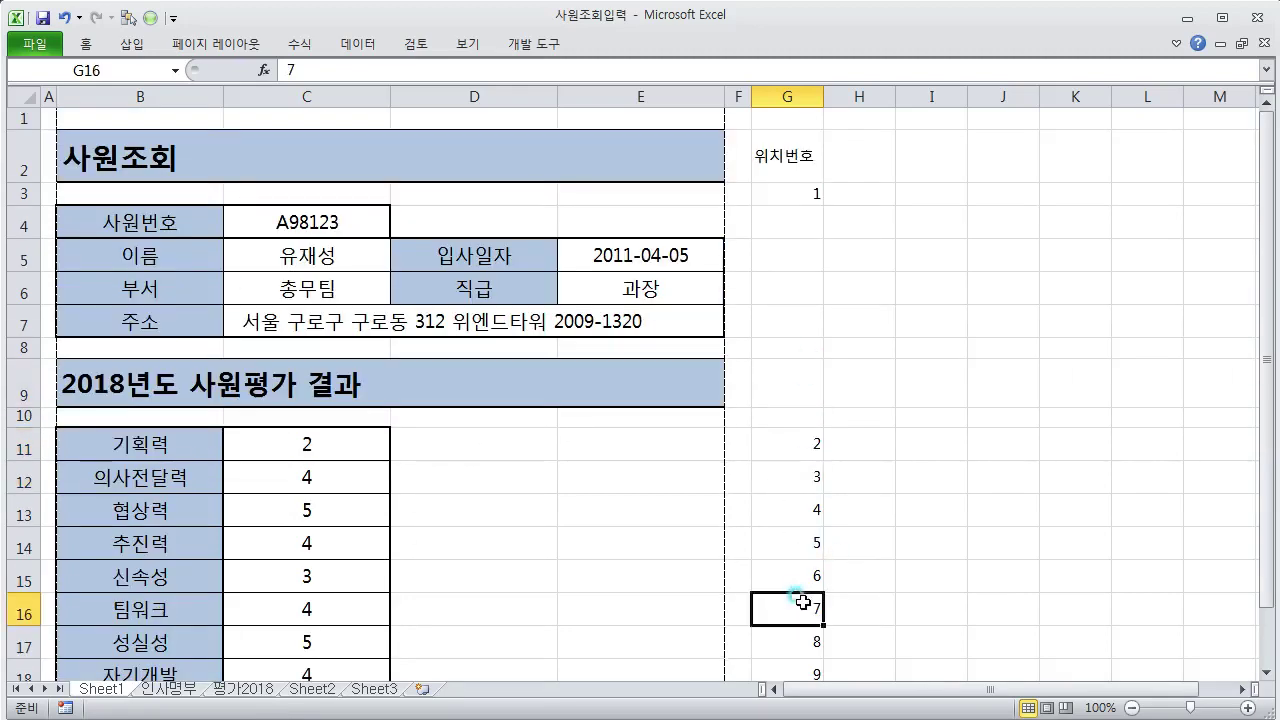
{"action": "scroll", "coordinate": [808, 574], "scroll_direction": "down", "scroll_amount": 1}
{"action": "scroll", "coordinate": [803, 494], "scroll_direction": "up", "scroll_amount": 1}
- Switch to 양식꾸미는법.pdf in Adobe Reader, read requirement 5 on conditional formatting of the scores, and return to the 사원조회입력 workbook in Excel
{"action": "key", "text": "alt+Tab"}
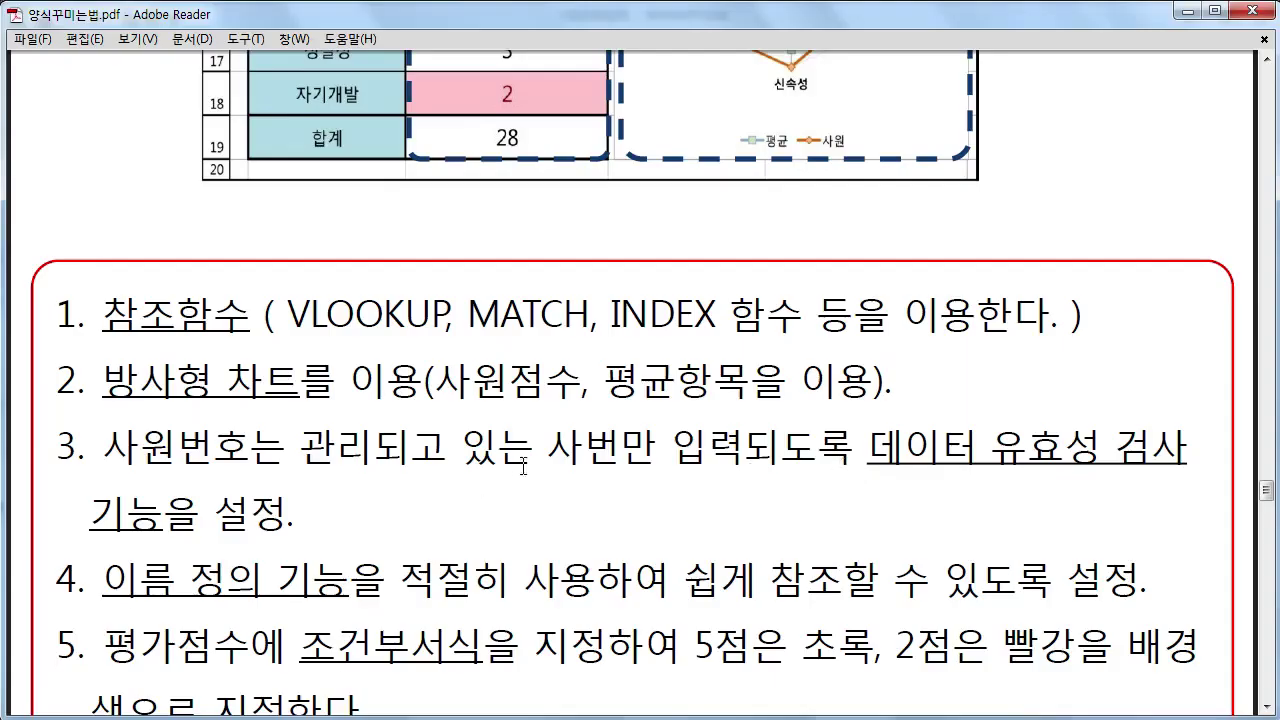
{"action": "scroll", "coordinate": [640, 520], "scroll_direction": "down", "scroll_amount": 2}
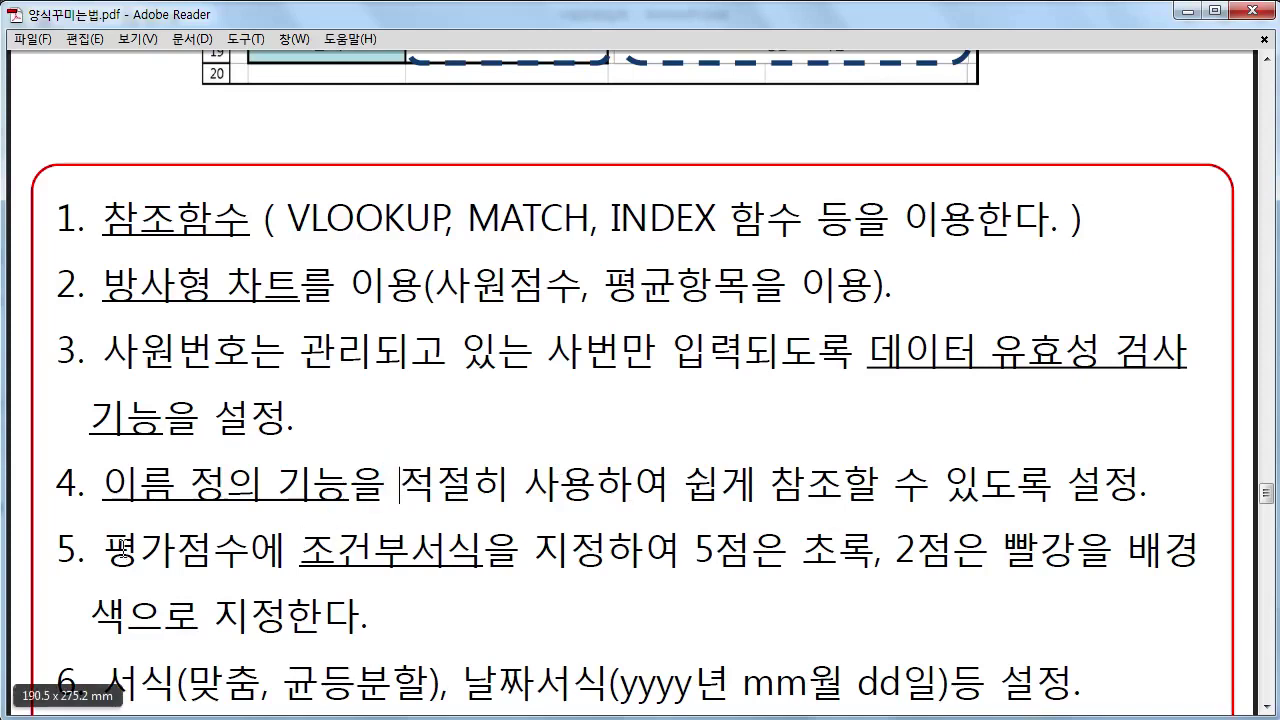
{"action": "left_click_drag", "start_coordinate": [102, 548], "coordinate": [283, 620]}
{"action": "left_click", "coordinate": [420, 630]}
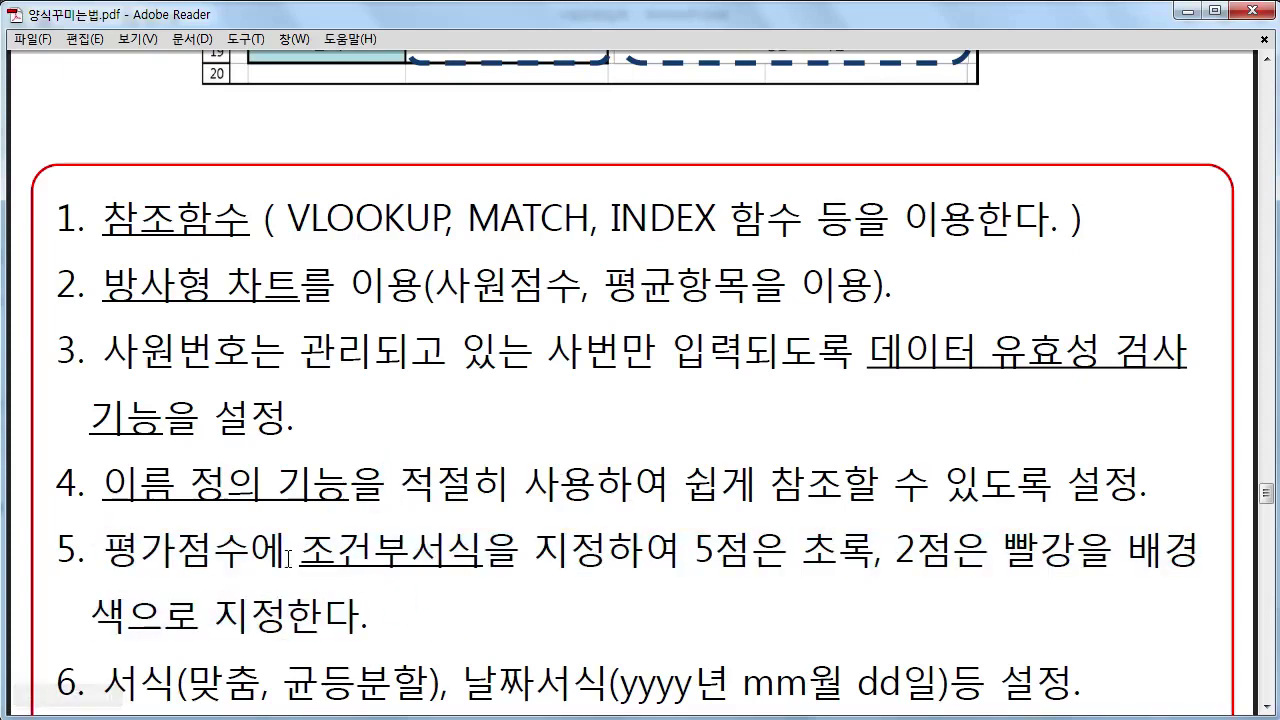
{"action": "left_click_drag", "start_coordinate": [298, 550], "coordinate": [482, 556]}
{"action": "left_click", "coordinate": [640, 552]}
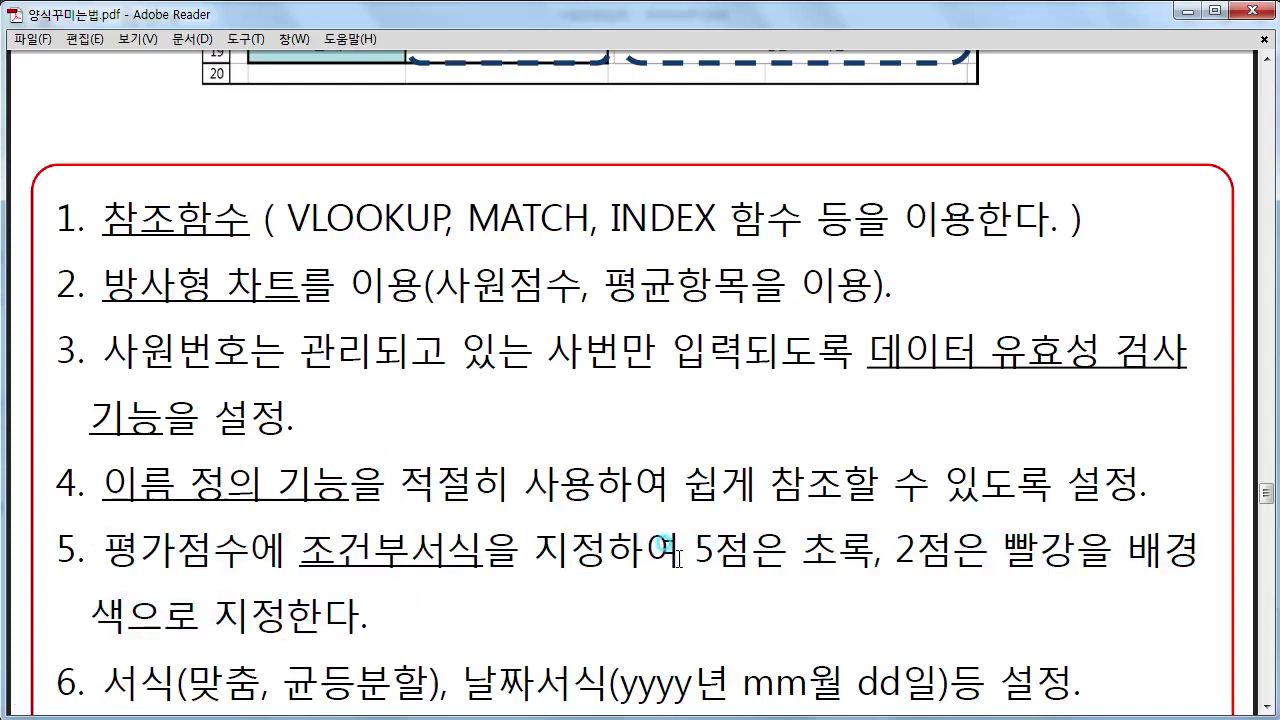
{"action": "left_click_drag", "start_coordinate": [706, 558], "coordinate": [752, 558]}
{"action": "left_click", "coordinate": [828, 562]}
{"action": "key", "text": "alt+Tab"}
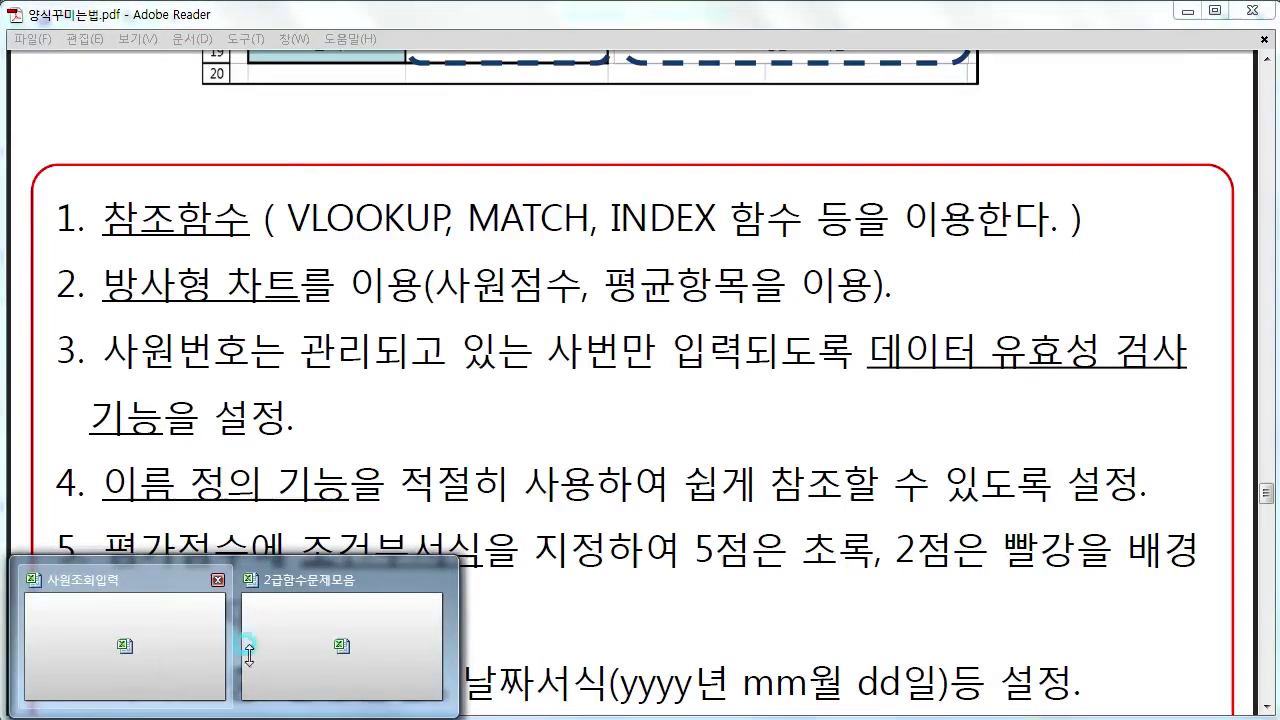
{"action": "left_click", "coordinate": [229, 603]}
- Add a 보다 큼 conditional formatting rule to C11:C18 for values above 4 with 진한 녹색 텍스트가 있는 녹색 채우기
{"action": "left_click", "coordinate": [1029, 503]}
{"action": "scroll", "coordinate": [1022, 505], "scroll_direction": "down", "scroll_amount": 1}
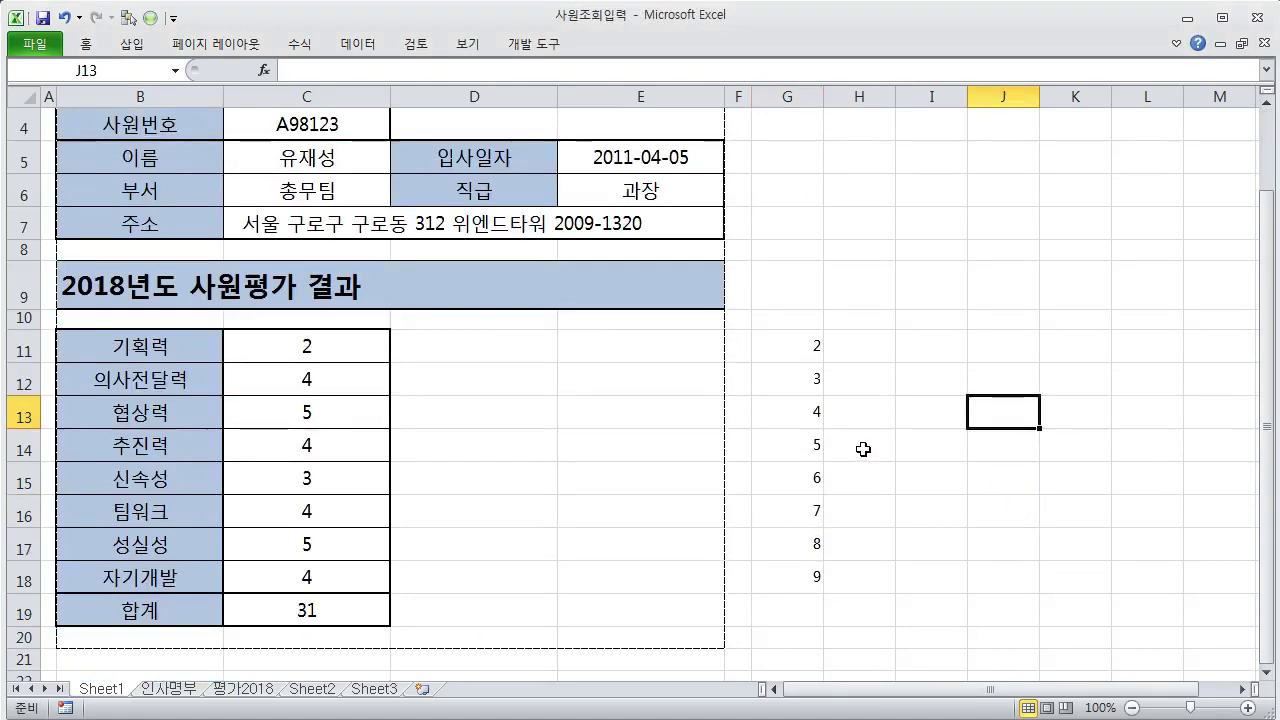
{"action": "scroll", "coordinate": [864, 450], "scroll_direction": "up", "scroll_amount": 1}
{"action": "scroll", "coordinate": [432, 472], "scroll_direction": "down", "scroll_amount": 1}
{"action": "left_click_drag", "start_coordinate": [355, 347], "coordinate": [339, 569]}
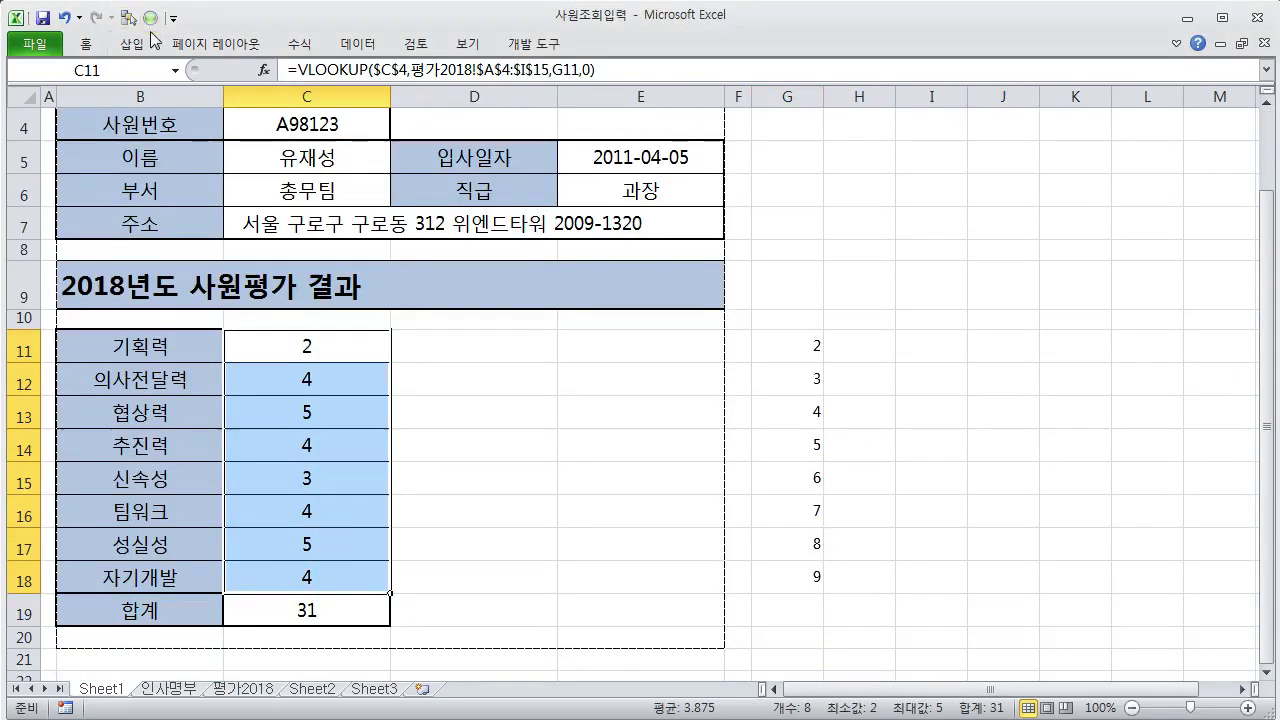
{"action": "left_click", "coordinate": [86, 44]}
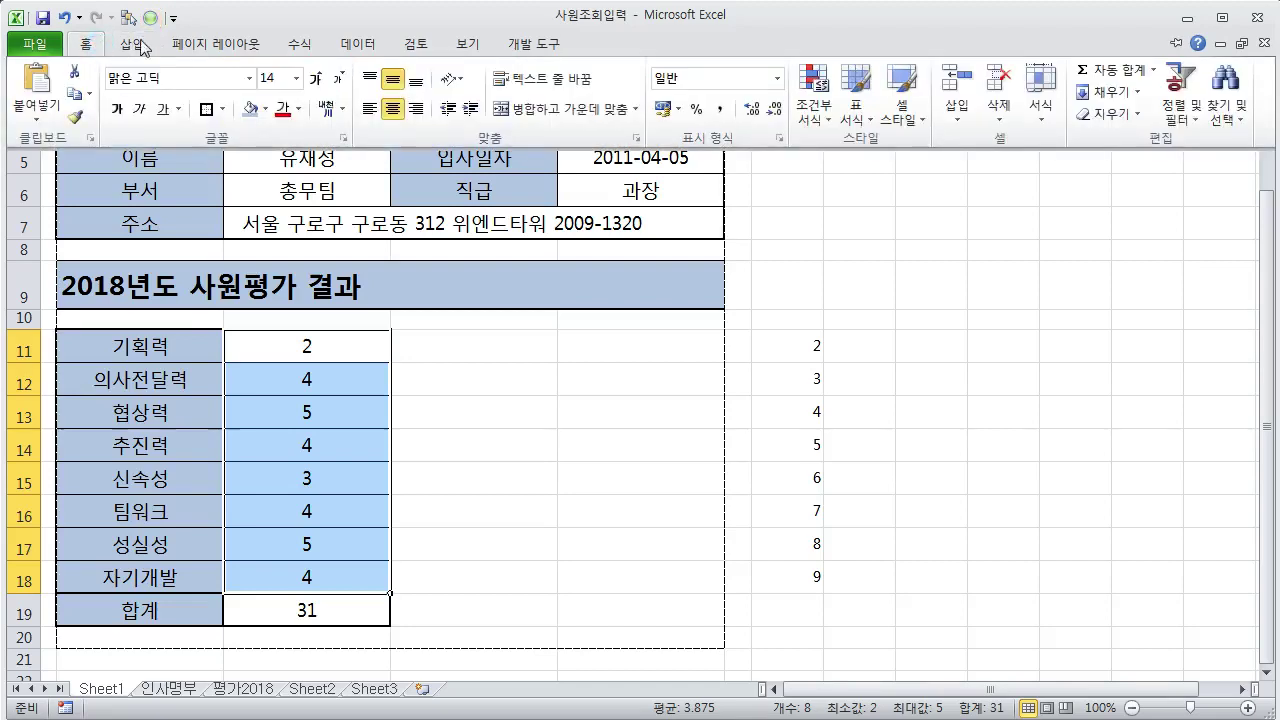
{"action": "left_click", "coordinate": [824, 117]}
{"action": "mouse_move", "coordinate": [851, 149]}
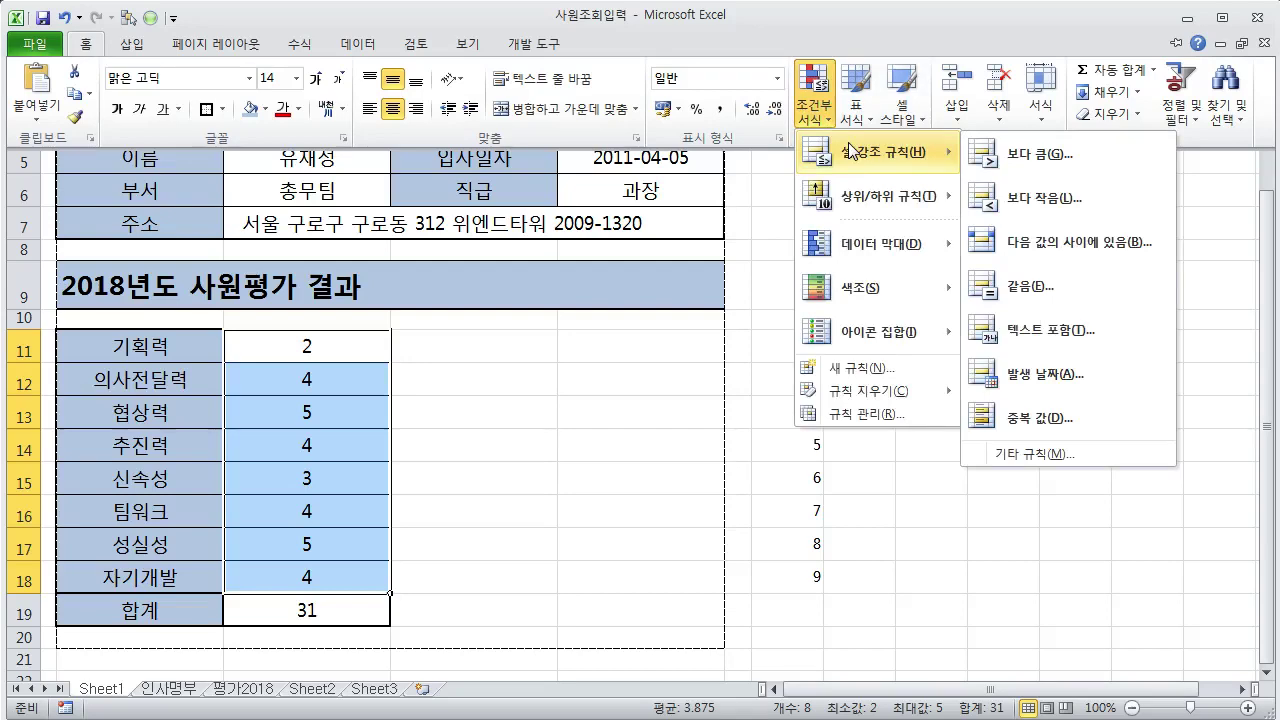
{"action": "left_click", "coordinate": [1025, 158]}
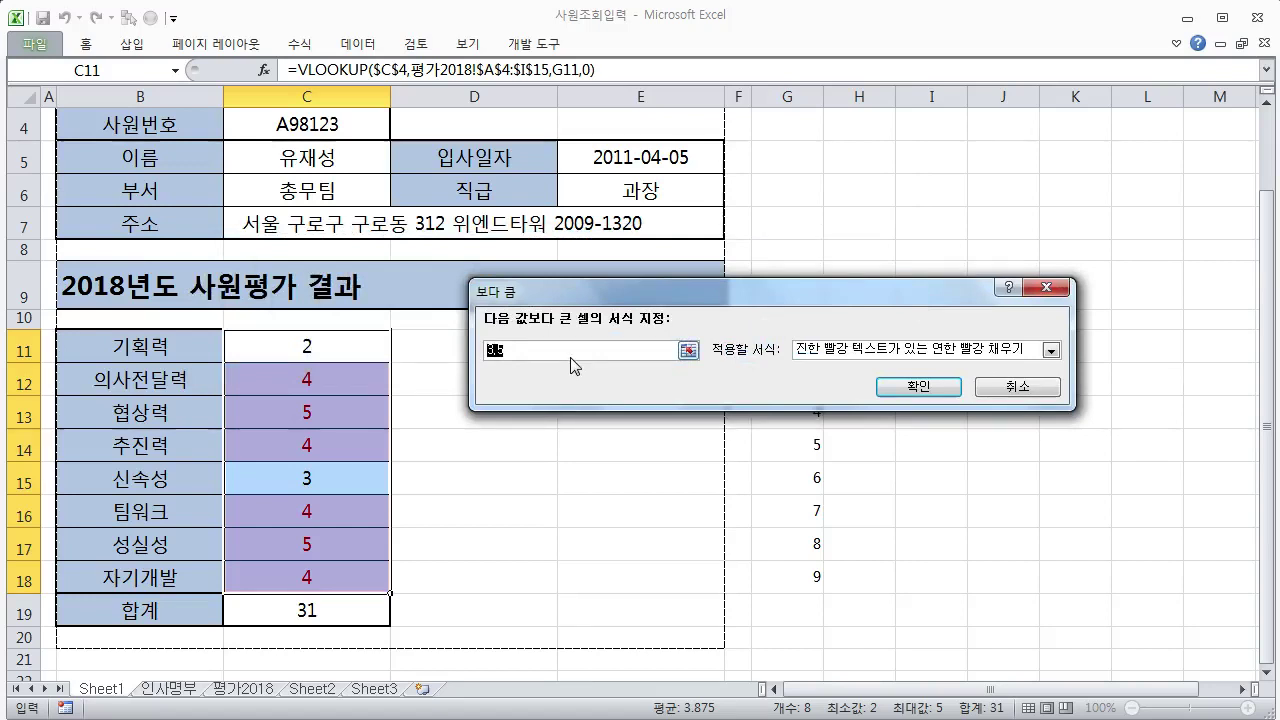
{"action": "type", "text": "4"}
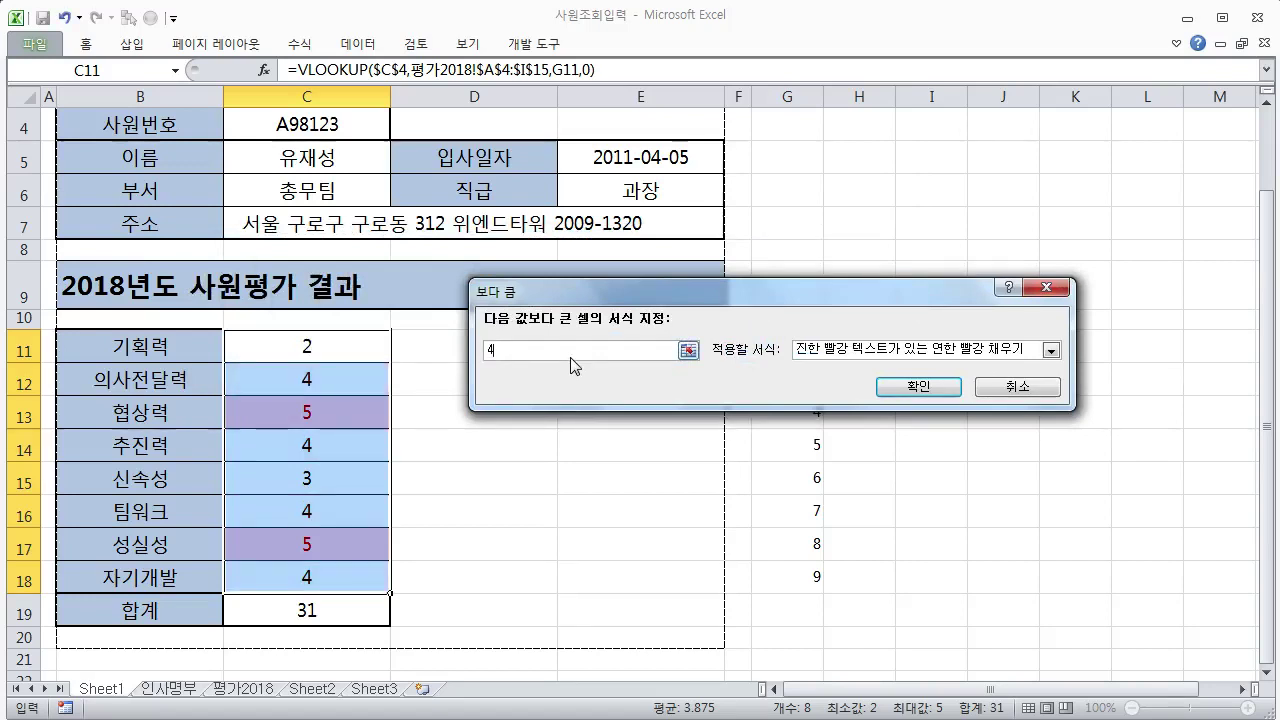
{"action": "left_click", "coordinate": [1028, 350]}
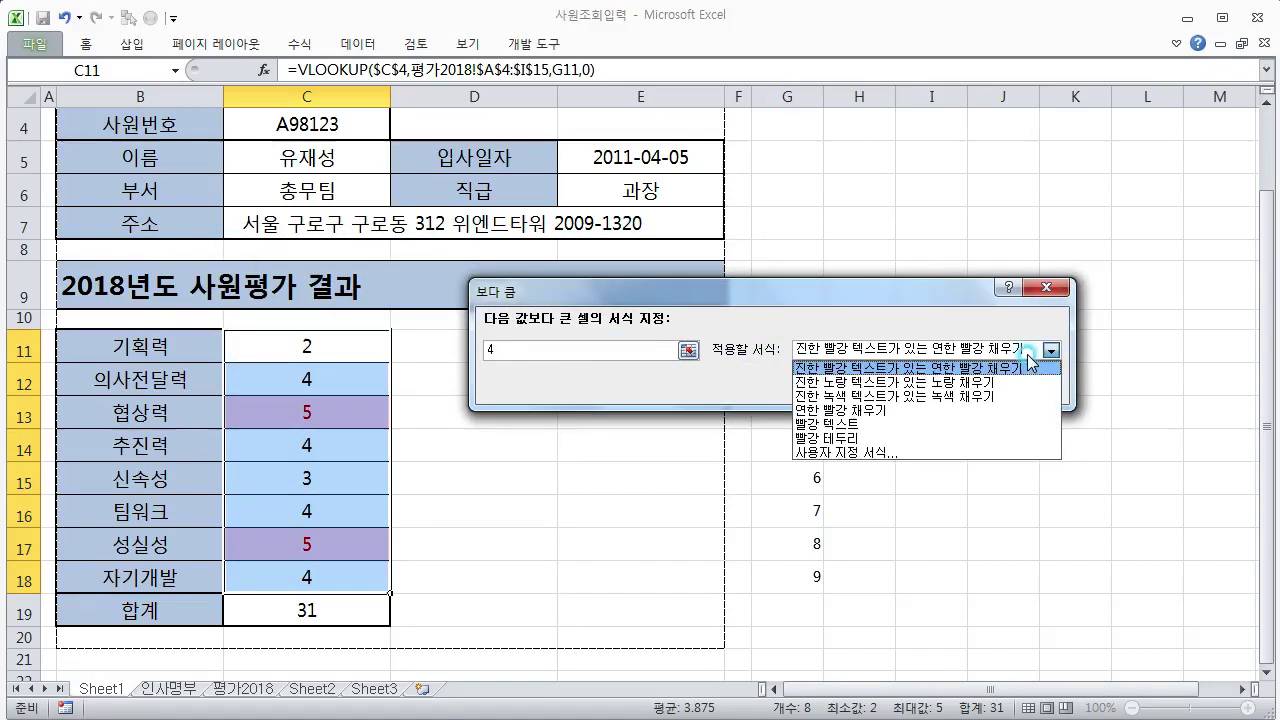
{"action": "left_click", "coordinate": [926, 397]}
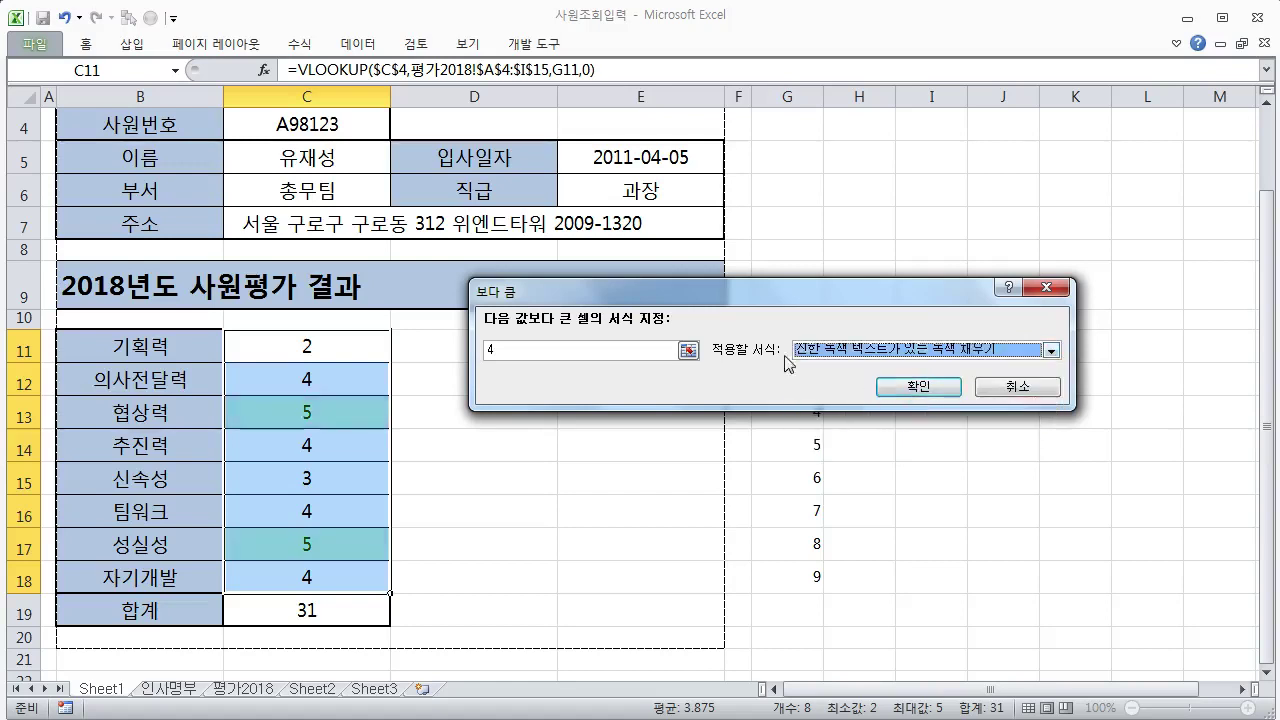
{"action": "left_click", "coordinate": [888, 391]}
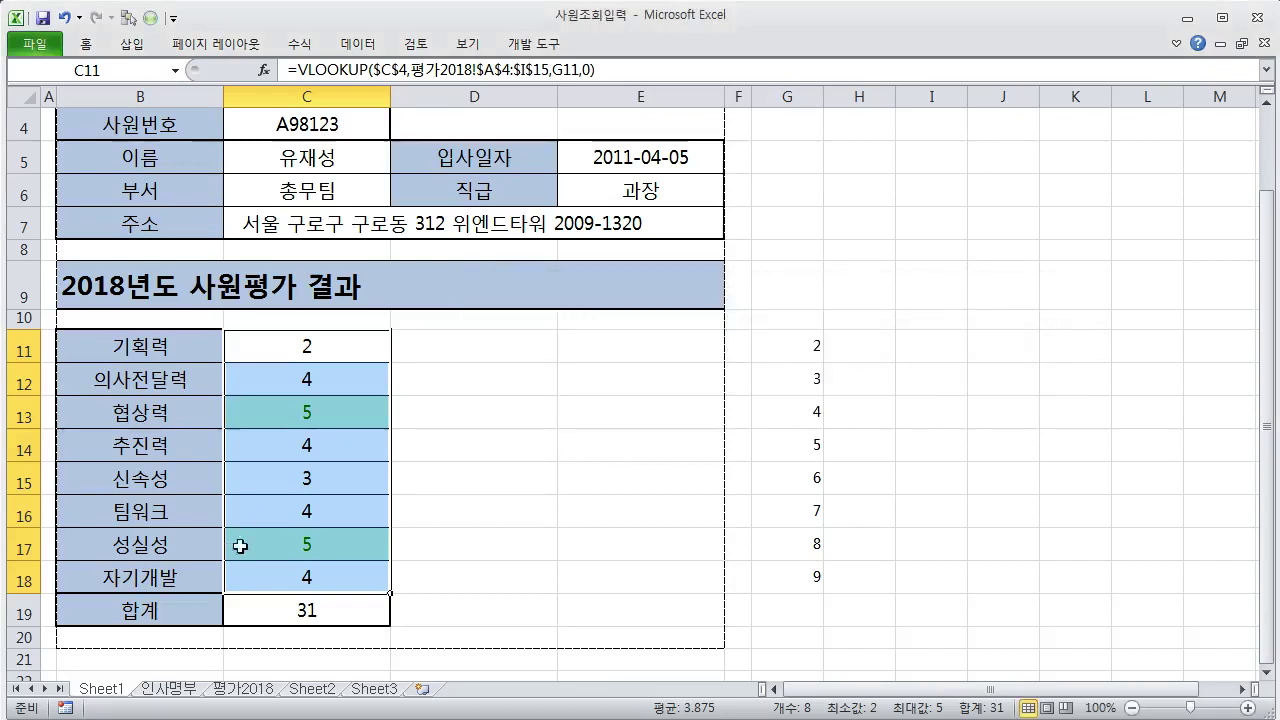
- Add a 보다 작음 conditional formatting rule to C11:C18 for values below 3 with 진한 빨강 텍스트가 있는 연한 빨강 채우기
{"action": "left_click_drag", "start_coordinate": [290, 569], "coordinate": [352, 552]}
{"action": "left_click_drag", "start_coordinate": [334, 340], "coordinate": [340, 584]}
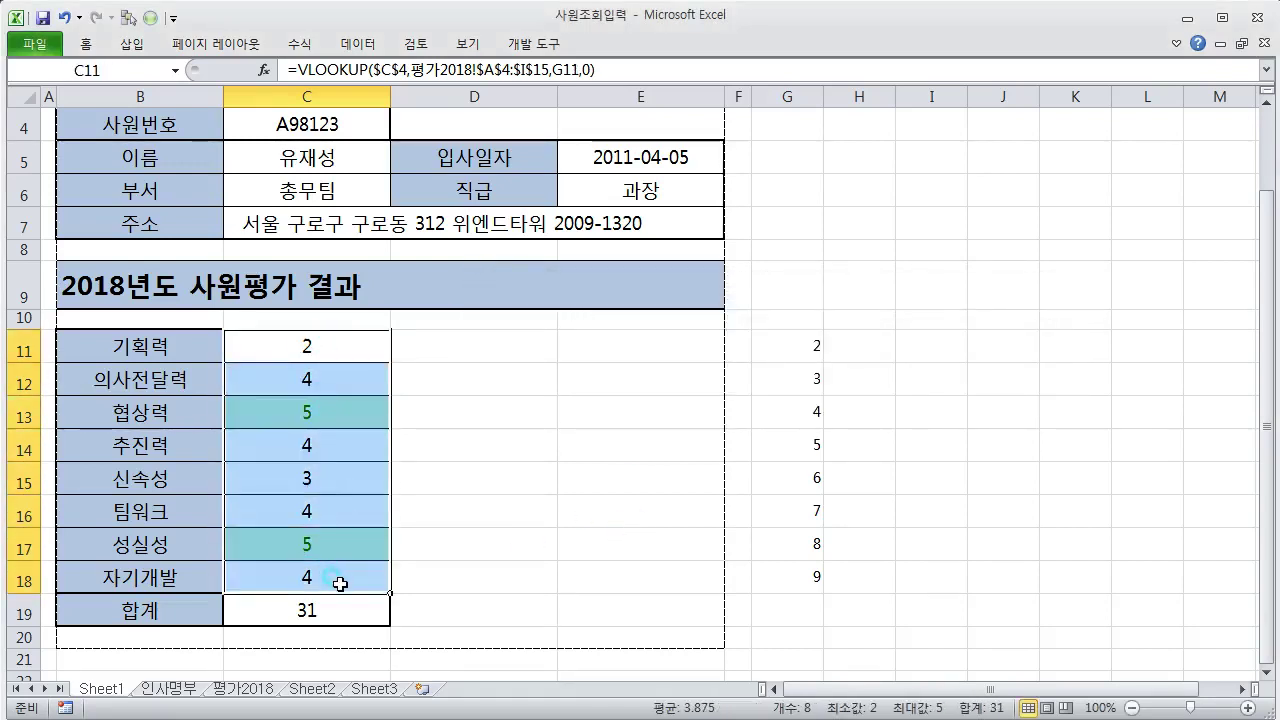
{"action": "left_click", "coordinate": [100, 47]}
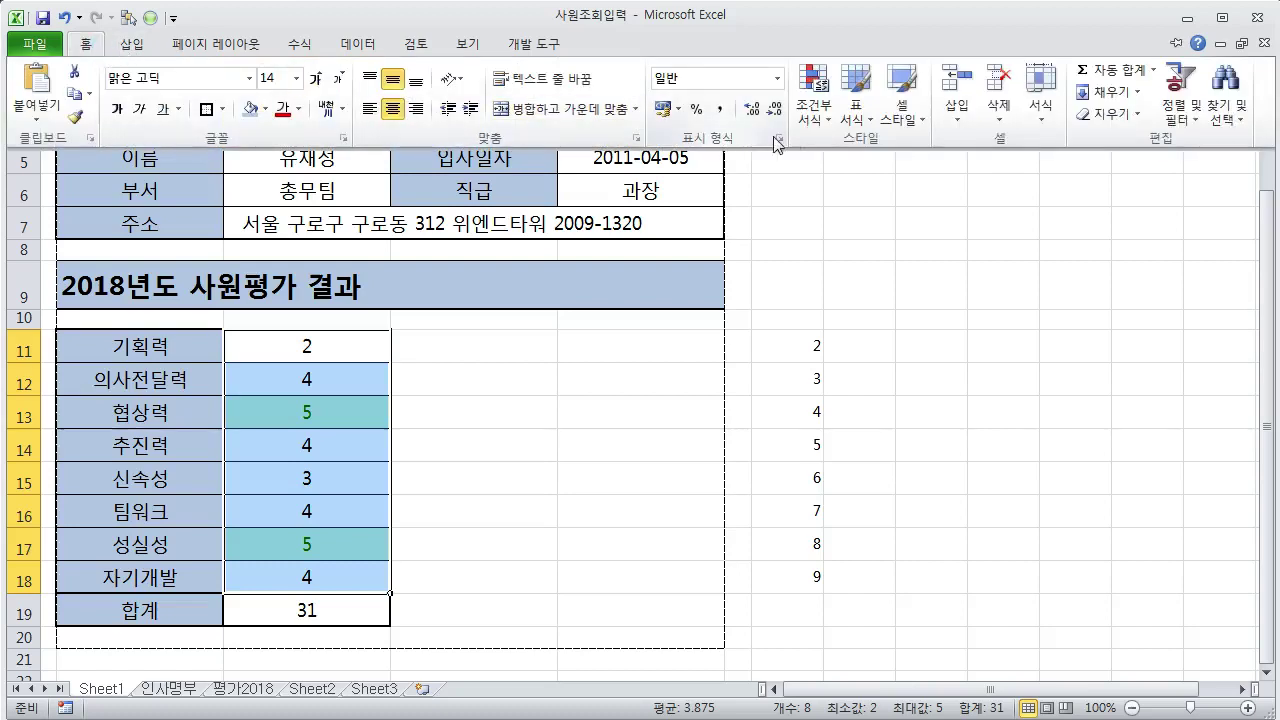
{"action": "left_click", "coordinate": [820, 118]}
{"action": "mouse_move", "coordinate": [853, 150]}
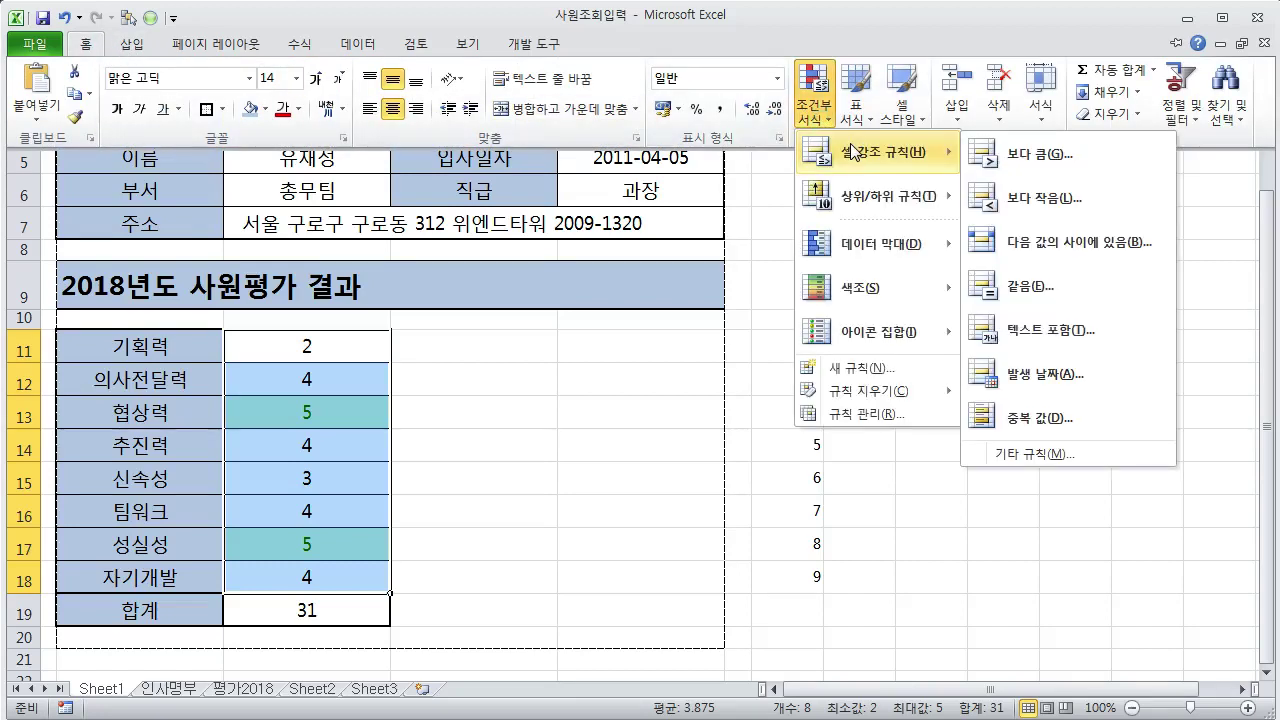
{"action": "left_click", "coordinate": [1062, 199]}
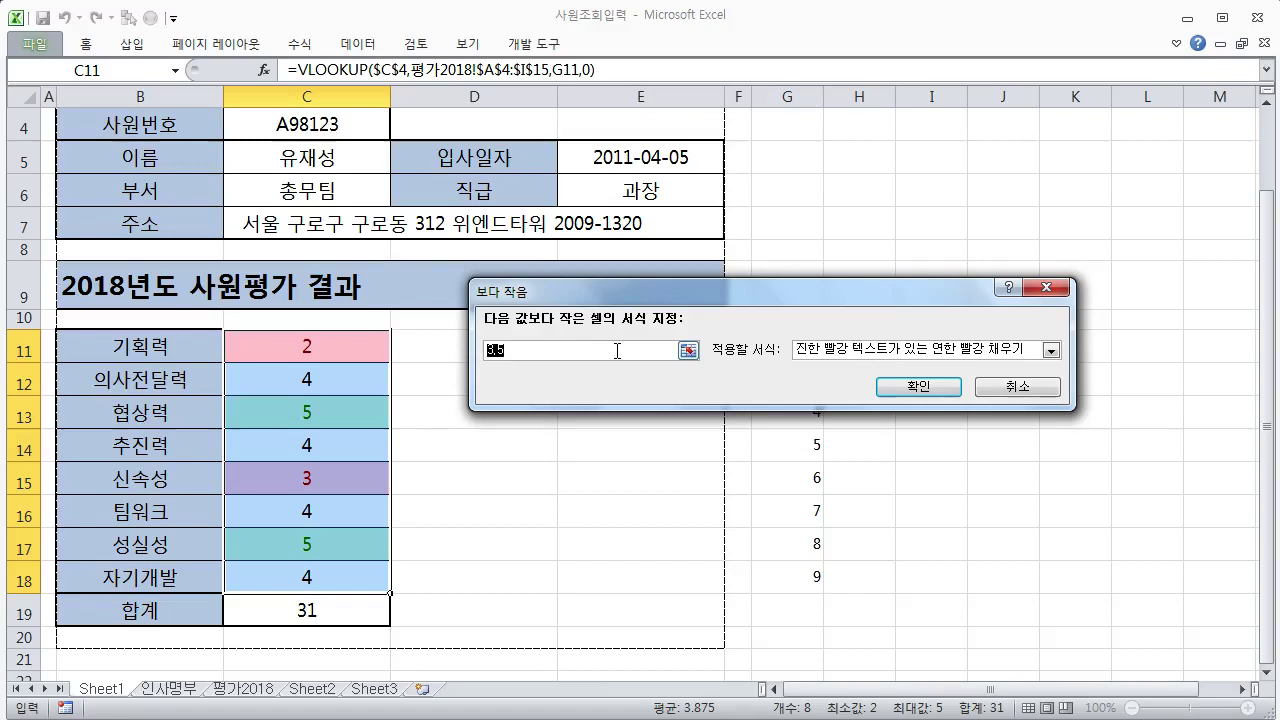
{"action": "type", "text": "3"}
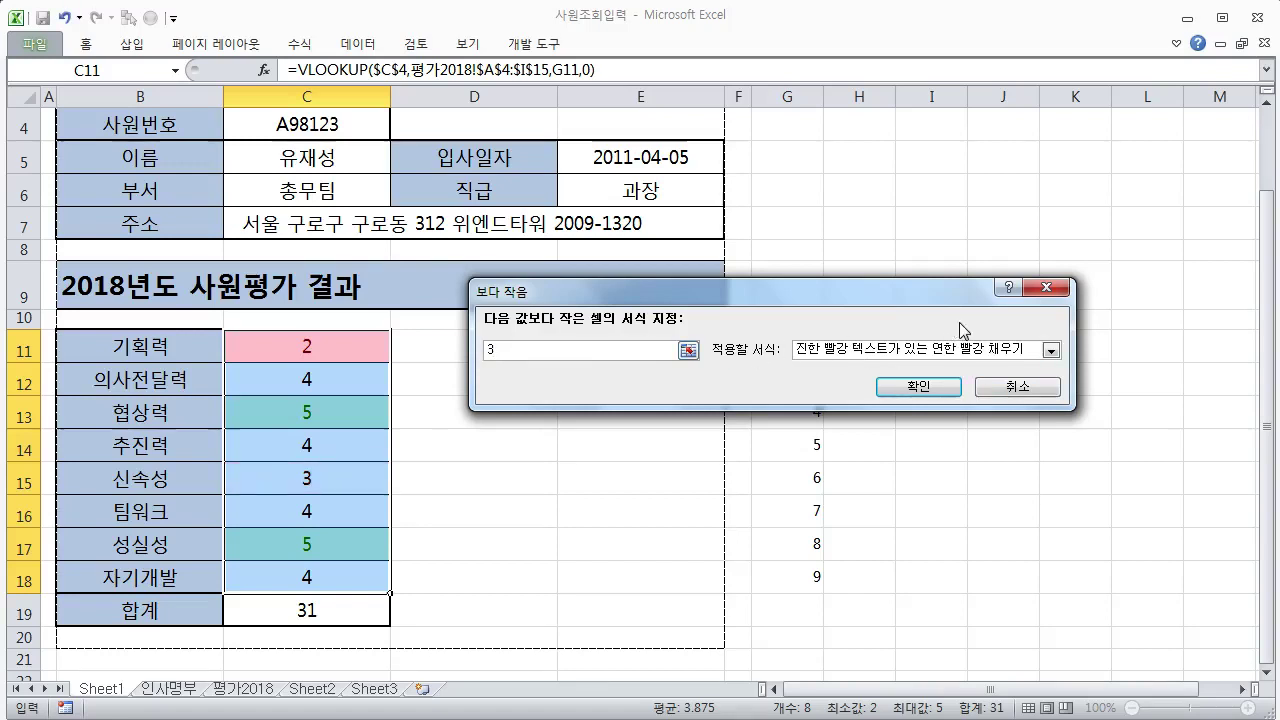
{"action": "left_click", "coordinate": [915, 387]}
{"action": "left_click", "coordinate": [643, 409]}
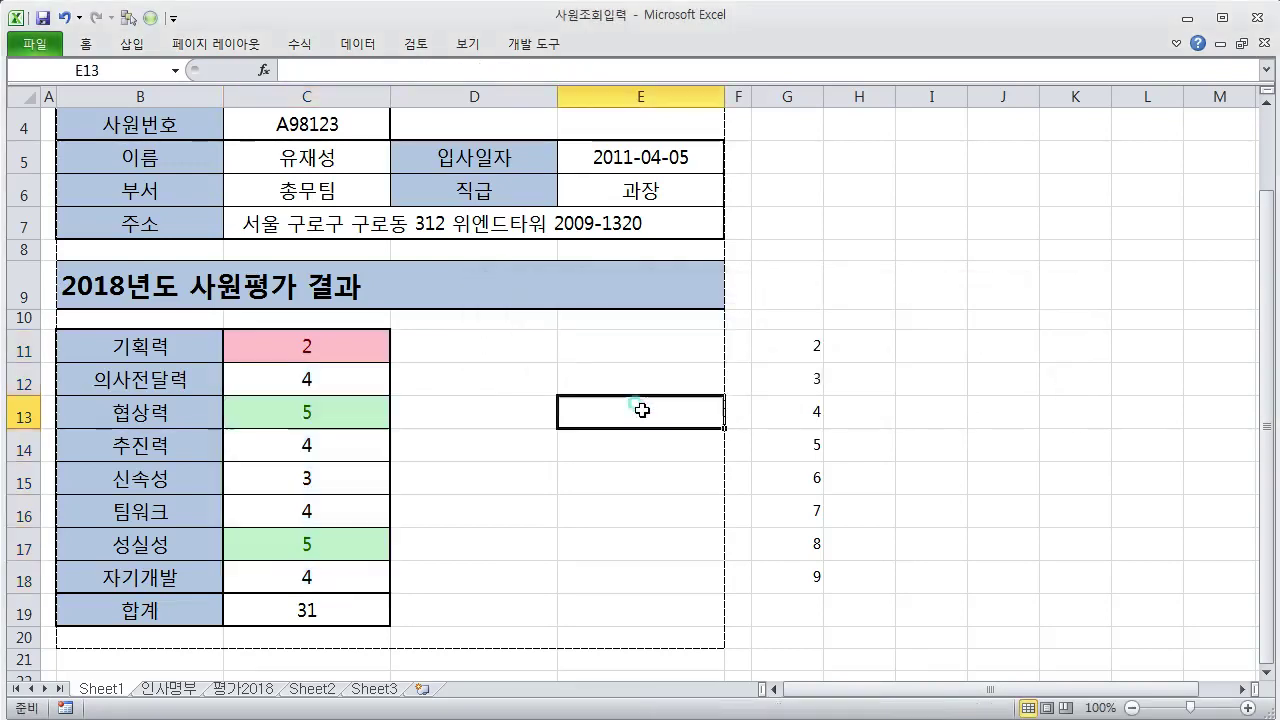
- Choose a series of different employee numbers in C4 to test the lookup results and the score conditional formatting
{"action": "scroll", "coordinate": [883, 393], "scroll_direction": "up", "scroll_amount": 1}
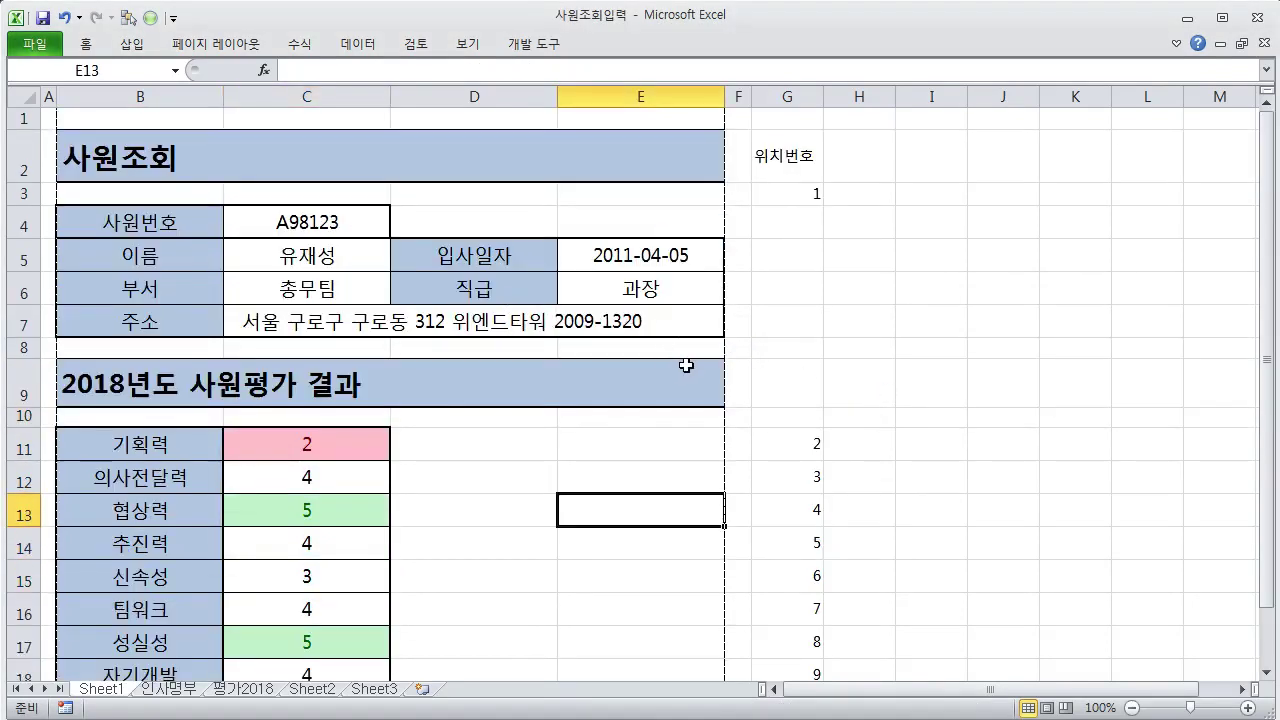
{"action": "scroll", "coordinate": [676, 366], "scroll_direction": "down", "scroll_amount": 1, "text": "ctrl"}
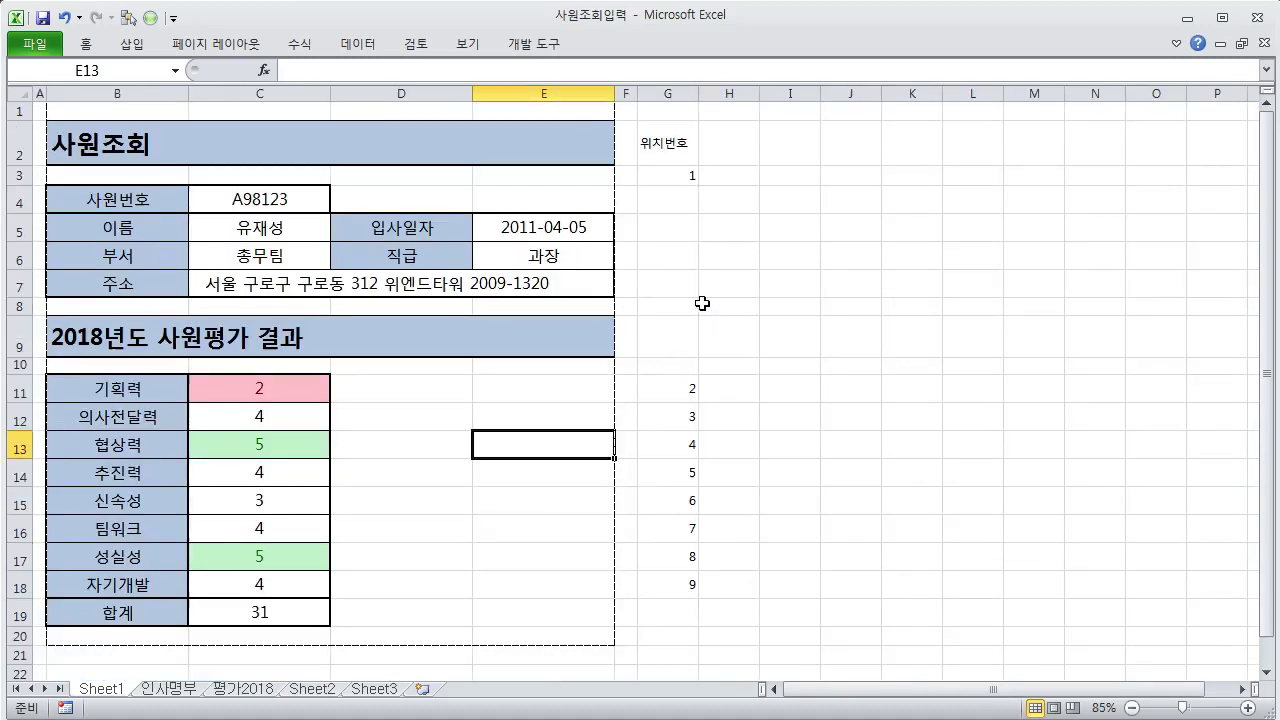
{"action": "left_click", "coordinate": [298, 197]}
{"action": "left_click", "coordinate": [339, 202]}
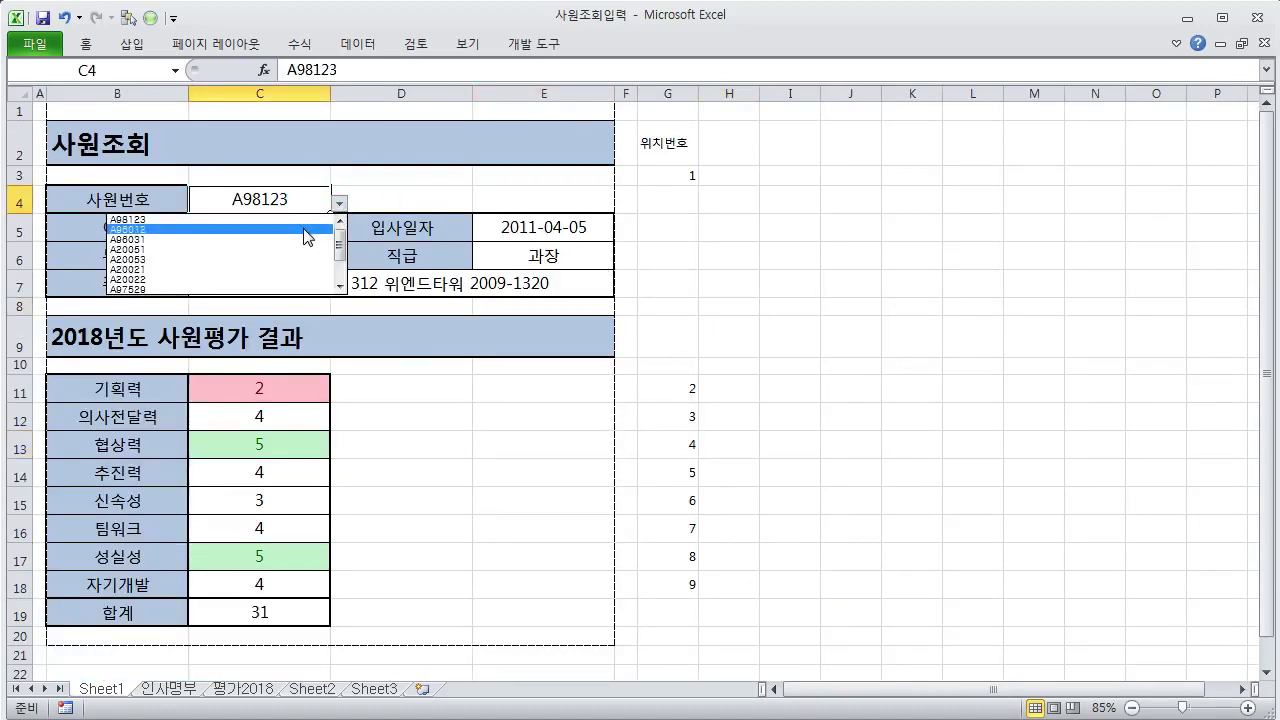
{"action": "left_click", "coordinate": [304, 231]}
{"action": "left_click", "coordinate": [339, 202]}
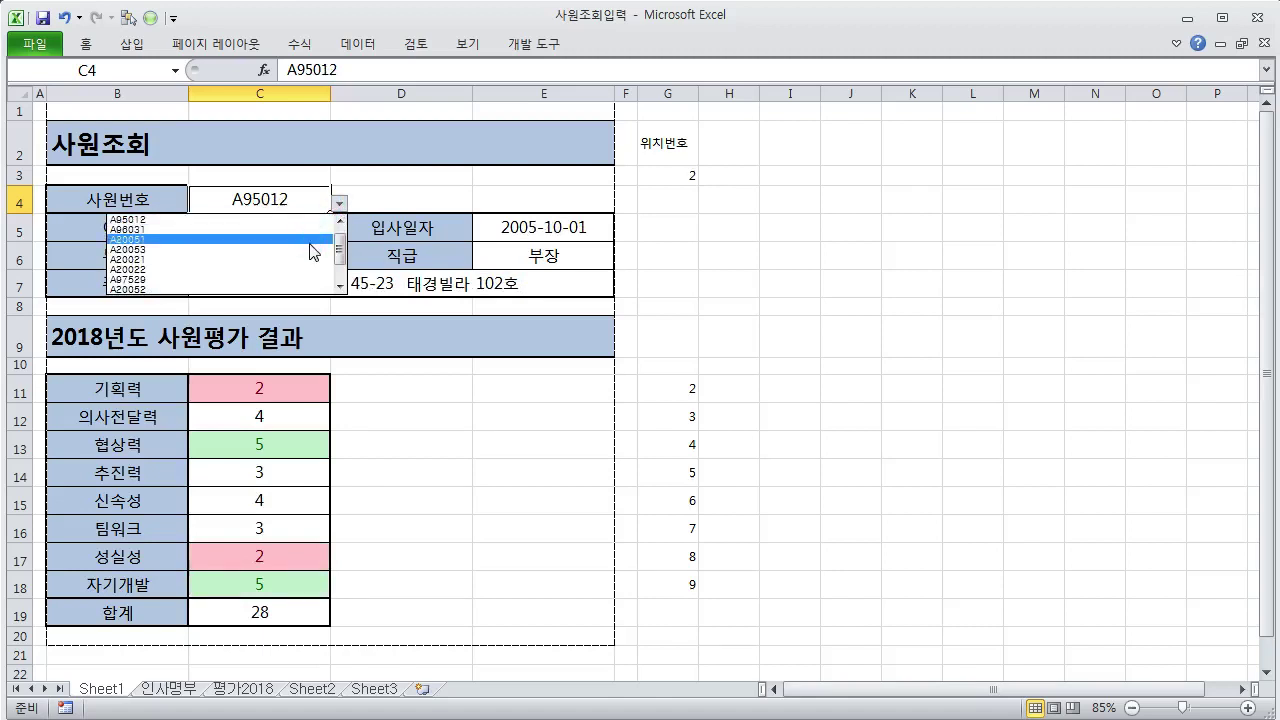
{"action": "left_click", "coordinate": [310, 241]}
{"action": "left_click", "coordinate": [339, 202]}
{"action": "left_click", "coordinate": [310, 268]}
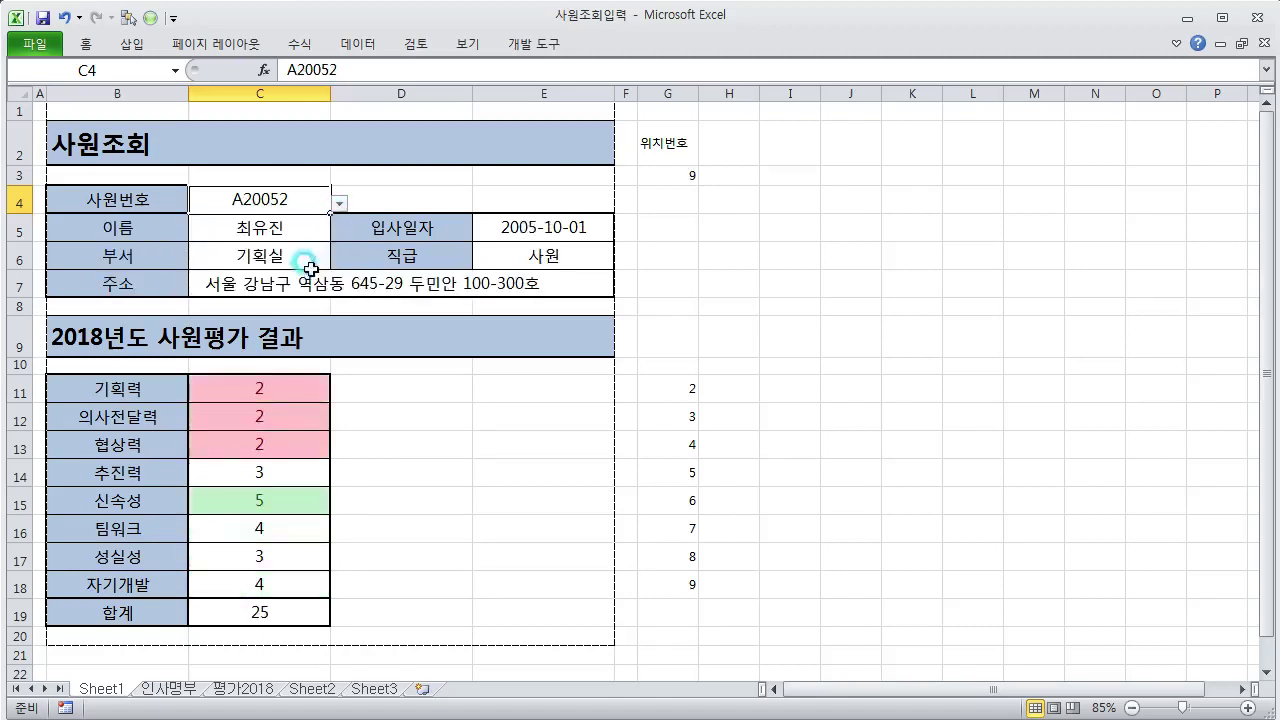
{"action": "left_click", "coordinate": [339, 203]}
{"action": "left_click", "coordinate": [289, 250]}
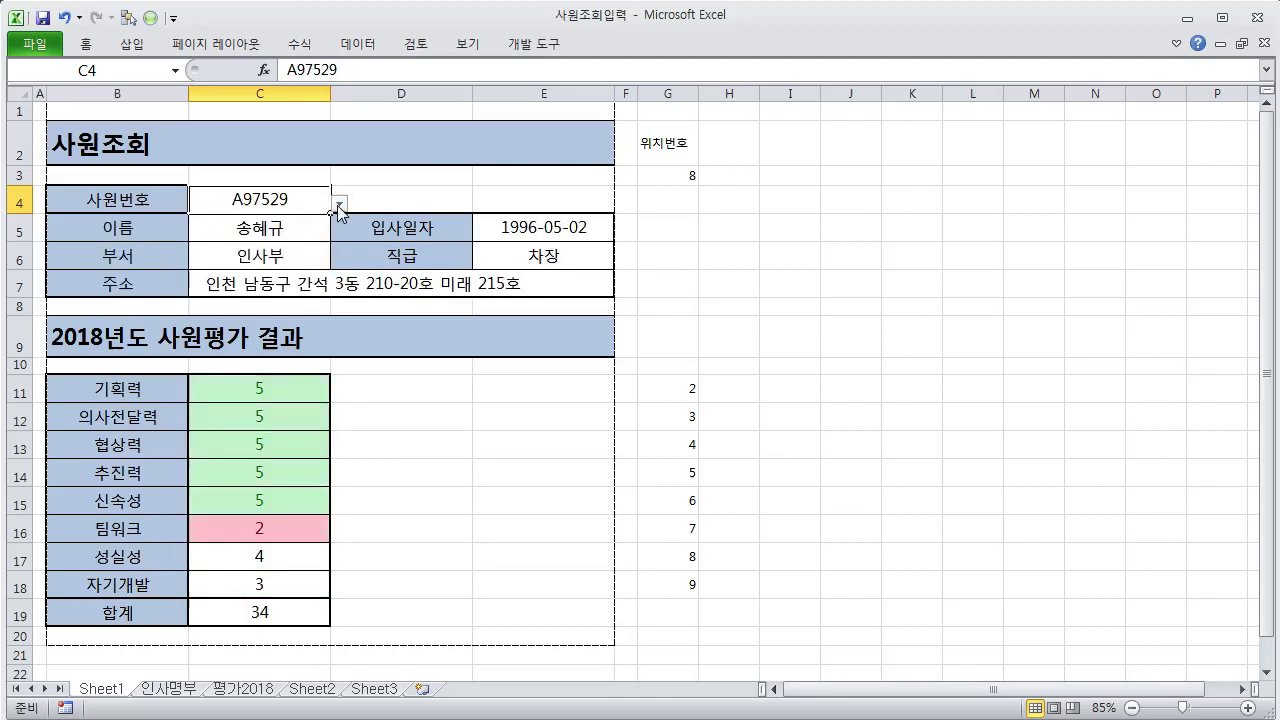
{"action": "left_click", "coordinate": [339, 203]}
{"action": "left_click", "coordinate": [291, 280]}
{"action": "left_click", "coordinate": [339, 203]}
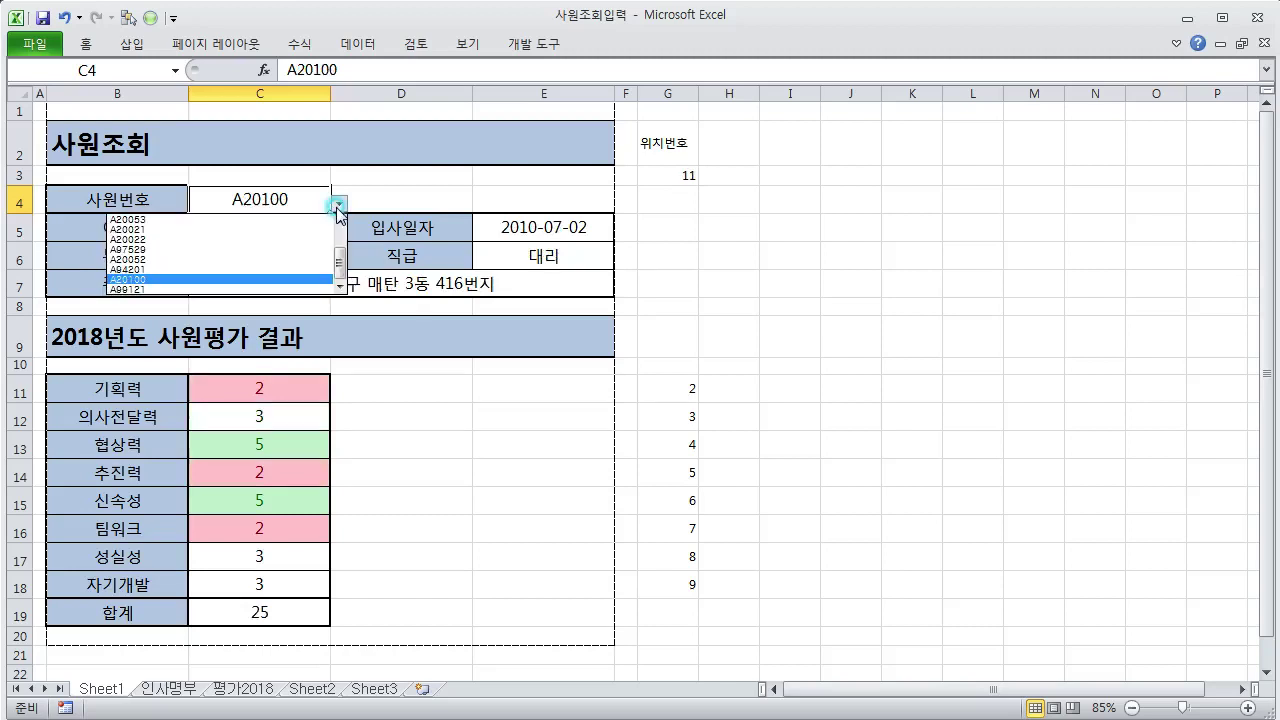
{"action": "left_click", "coordinate": [314, 241]}
{"action": "left_click", "coordinate": [704, 312]}
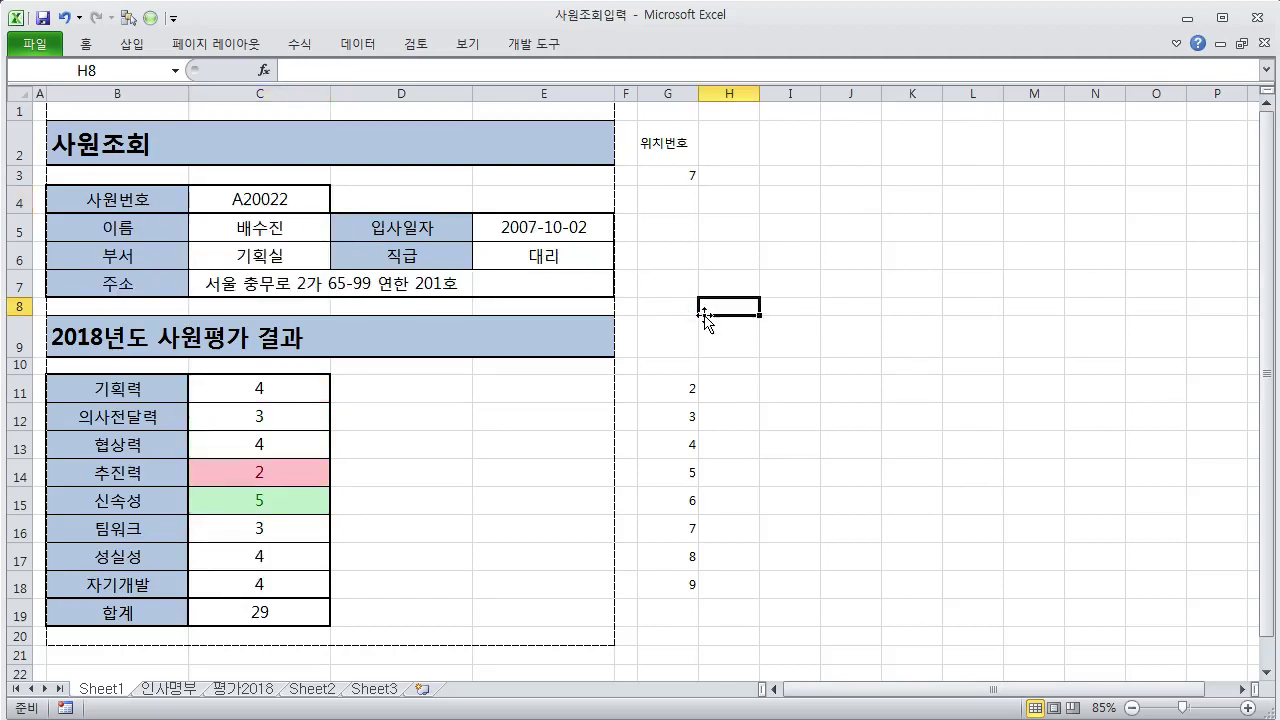
- Switch to 양식꾸미는법.pdf in Adobe Reader, read requirements 5 and 6 on conditional formatting, alignment and date format, and return to the Excel workbook
{"action": "key", "text": "alt+Tab"}
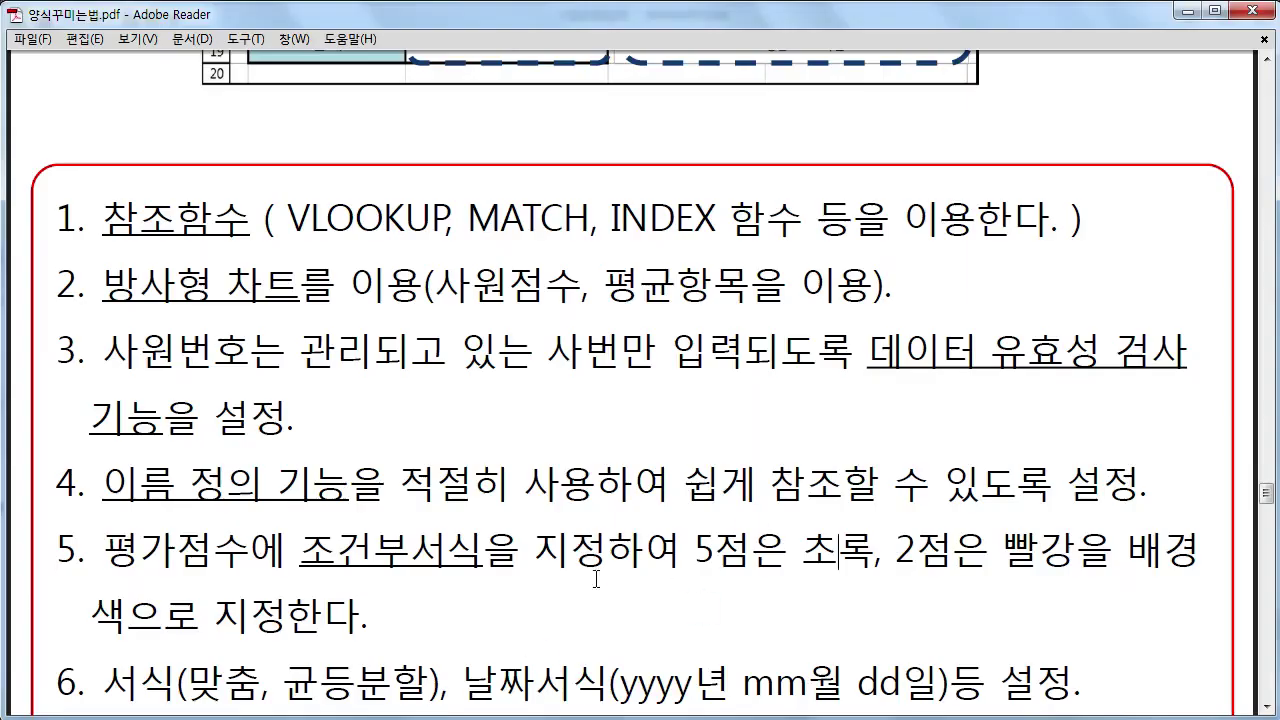
{"action": "left_click_drag", "start_coordinate": [115, 541], "coordinate": [366, 617]}
{"action": "left_click", "coordinate": [571, 563]}
{"action": "scroll", "coordinate": [506, 594], "scroll_direction": "down", "scroll_amount": 1}
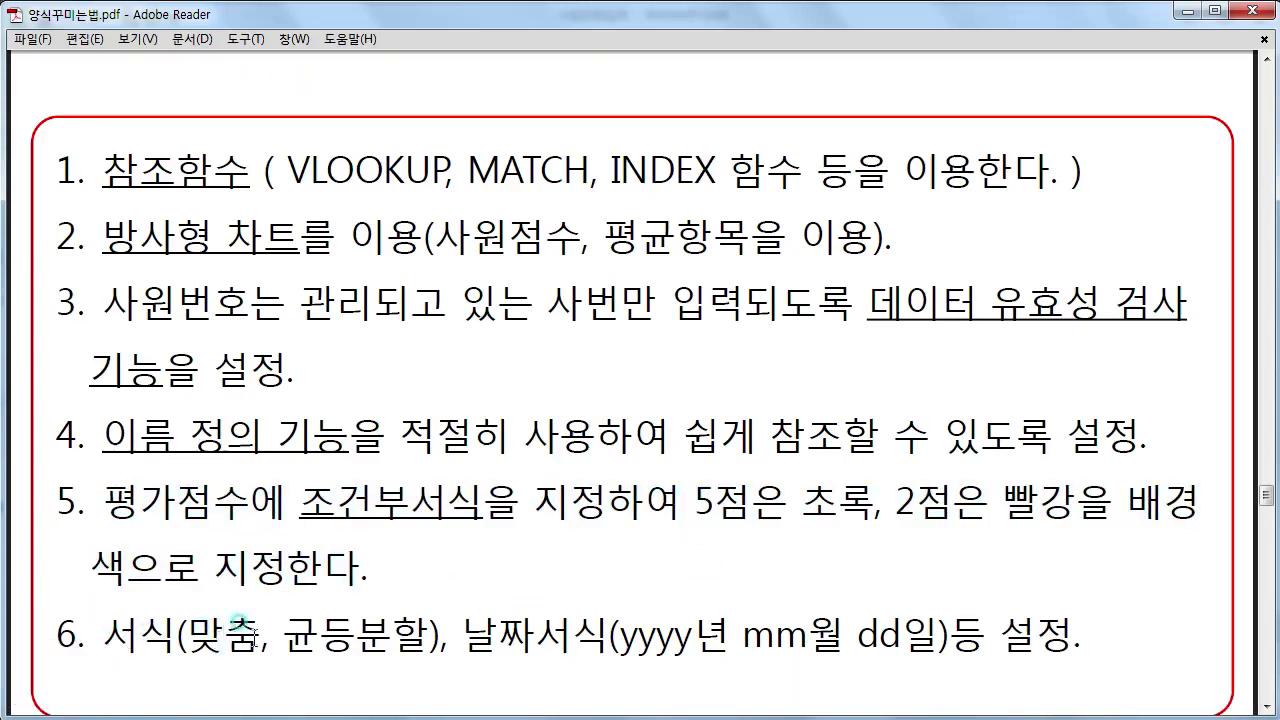
{"action": "left_click_drag", "start_coordinate": [188, 632], "coordinate": [450, 640]}
{"action": "left_click", "coordinate": [514, 643]}
{"action": "left_click", "coordinate": [273, 664]}
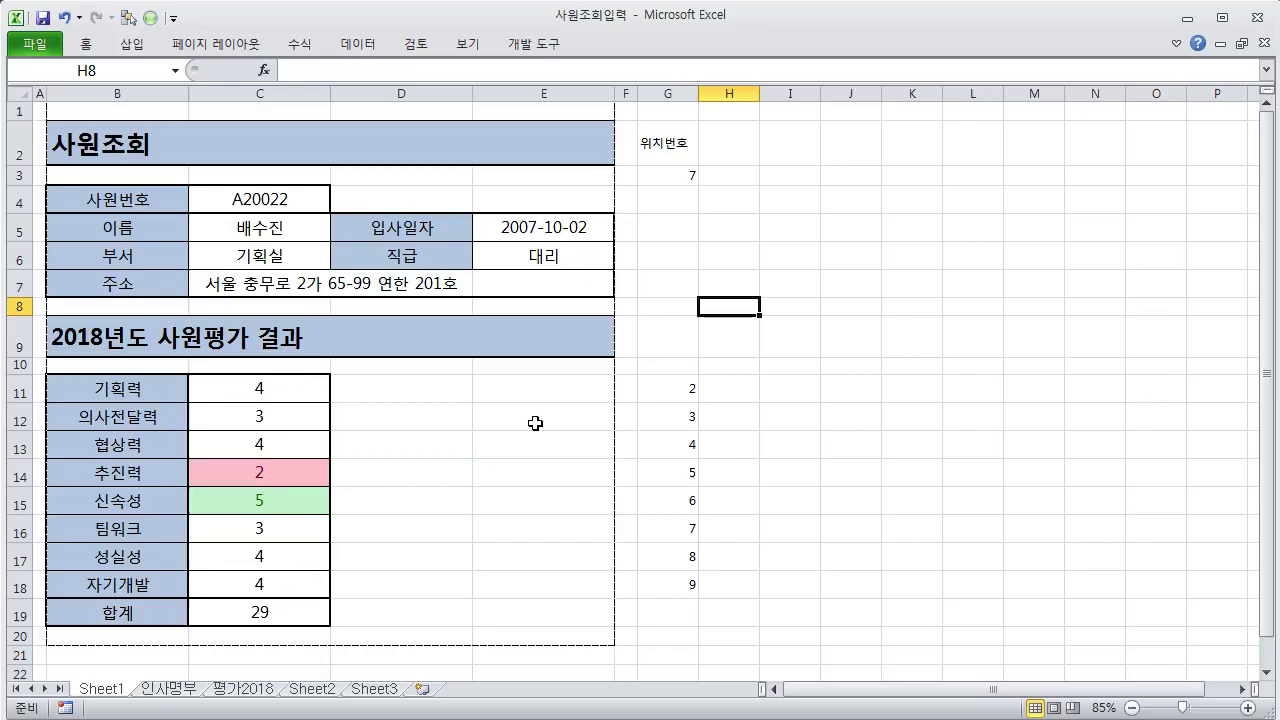
- Check the label alignment in the sample 사원조회 form in 양식꾸미는법.pdf and return to the 사원조회입력 workbook
{"action": "left_click", "coordinate": [535, 423]}
{"action": "left_click", "coordinate": [150, 218]}
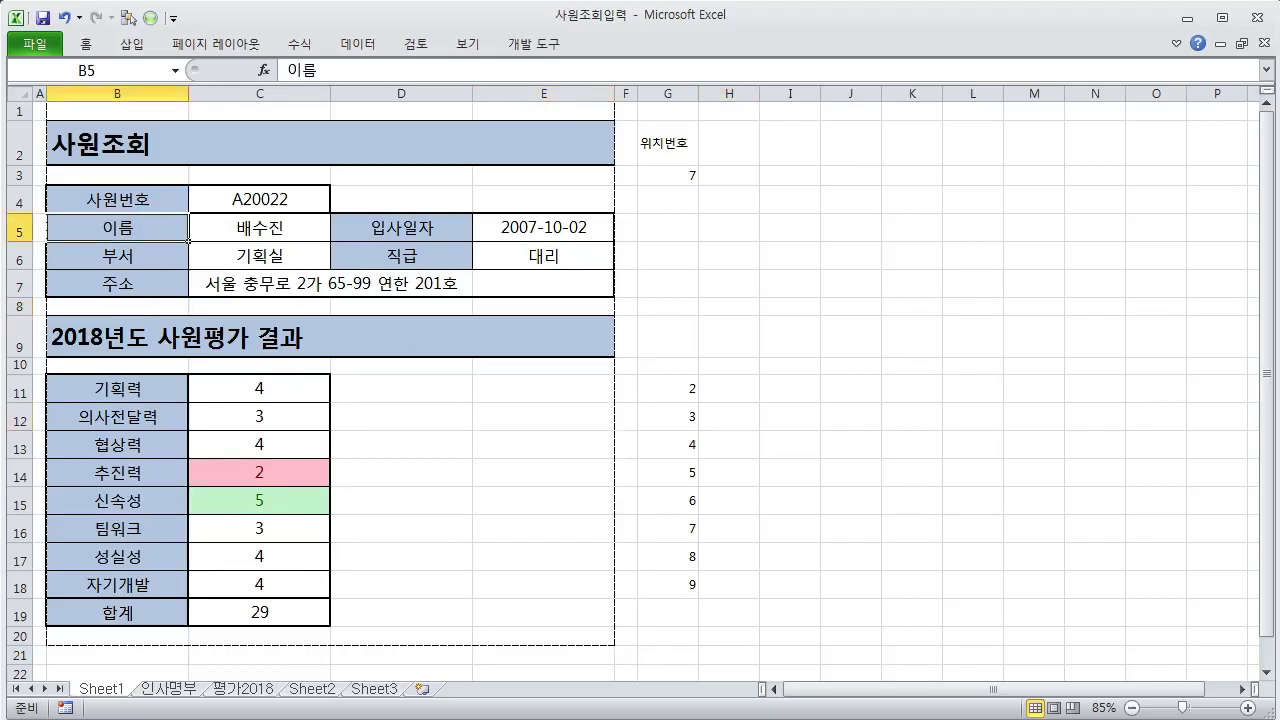
{"action": "key", "text": "alt+Tab"}
{"action": "scroll", "coordinate": [460, 480], "scroll_direction": "up", "scroll_amount": 3}
{"action": "scroll", "coordinate": [450, 453], "scroll_direction": "up", "scroll_amount": 10}
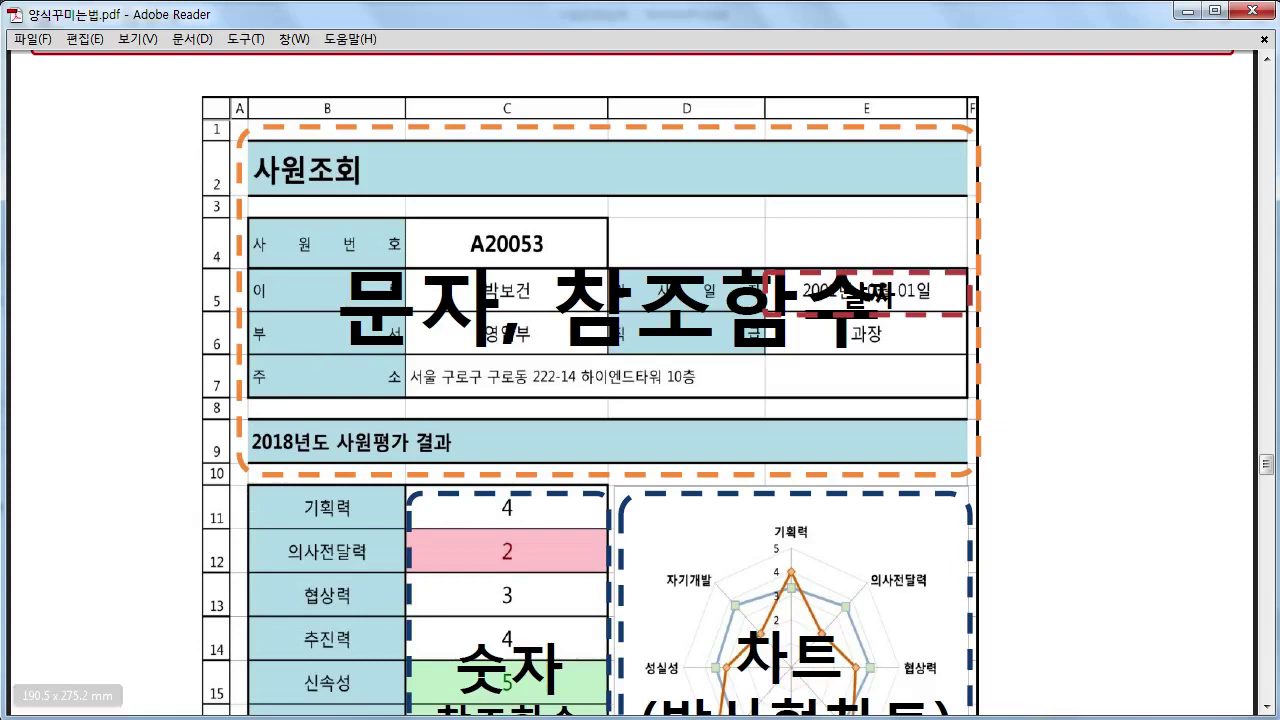
{"action": "mouse_move", "coordinate": [68, 697]}
{"action": "left_click", "coordinate": [147, 699]}
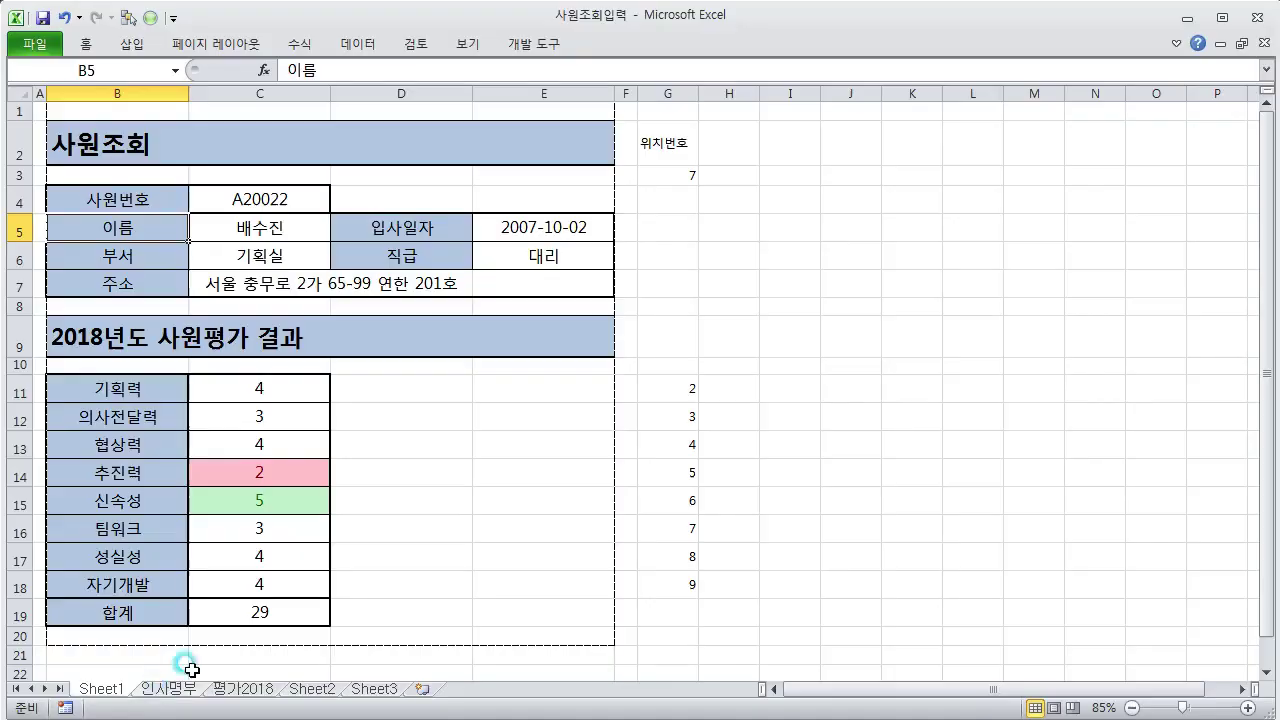
- Set the horizontal alignment of the labels in B4:B7 and D5:D6 to 균등 분할 (들여쓰기)
{"action": "left_click_drag", "start_coordinate": [115, 197], "coordinate": [134, 284]}
{"action": "left_click_drag", "start_coordinate": [426, 224], "coordinate": [416, 252]}
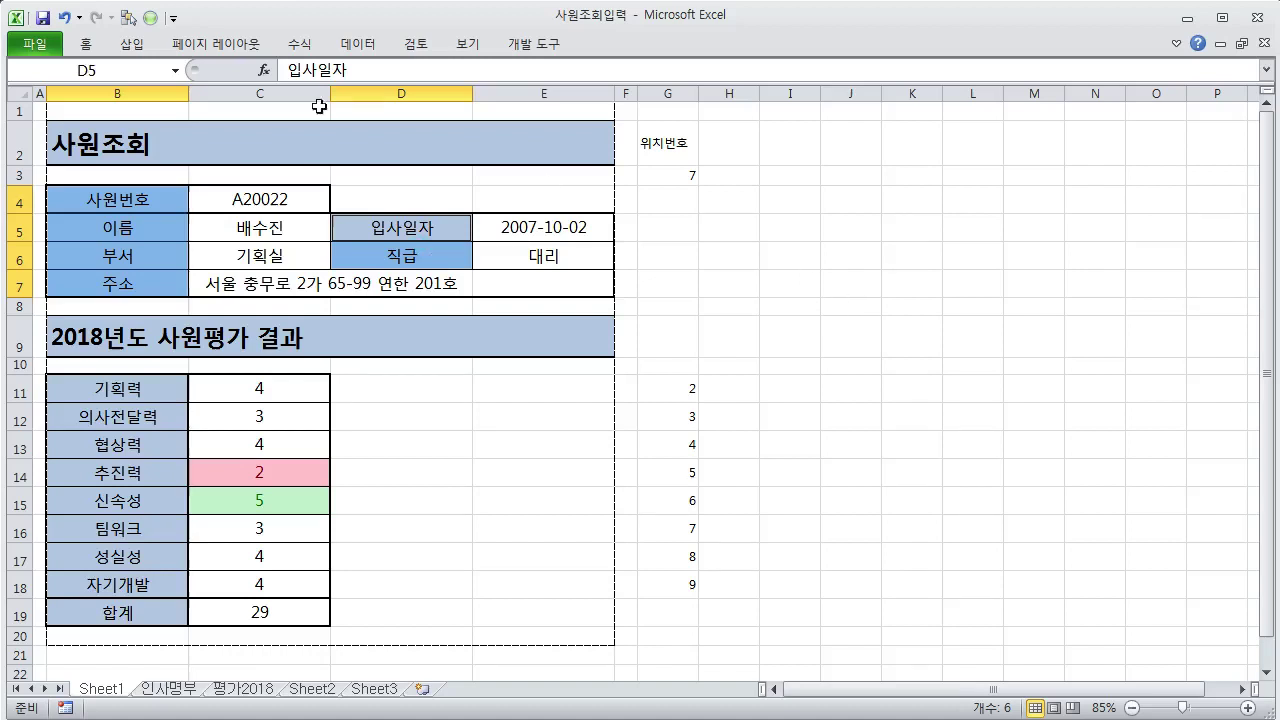
{"action": "left_click", "coordinate": [87, 45]}
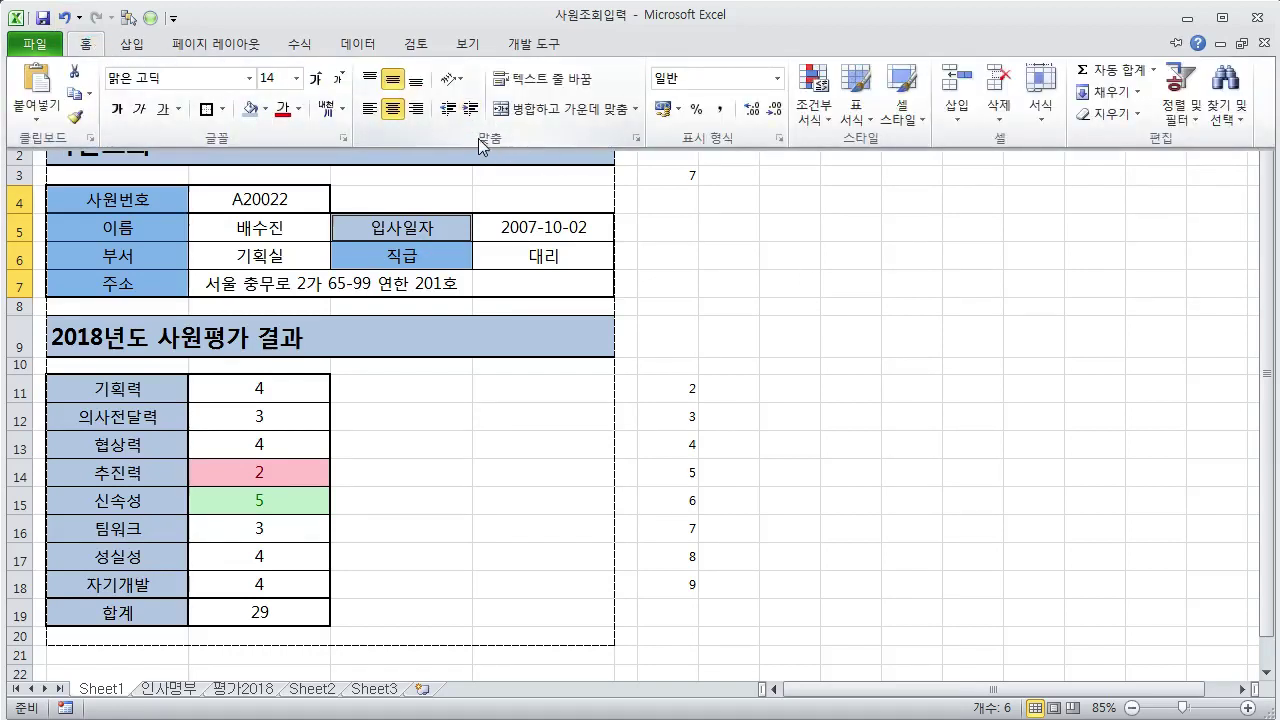
{"action": "left_click", "coordinate": [636, 139]}
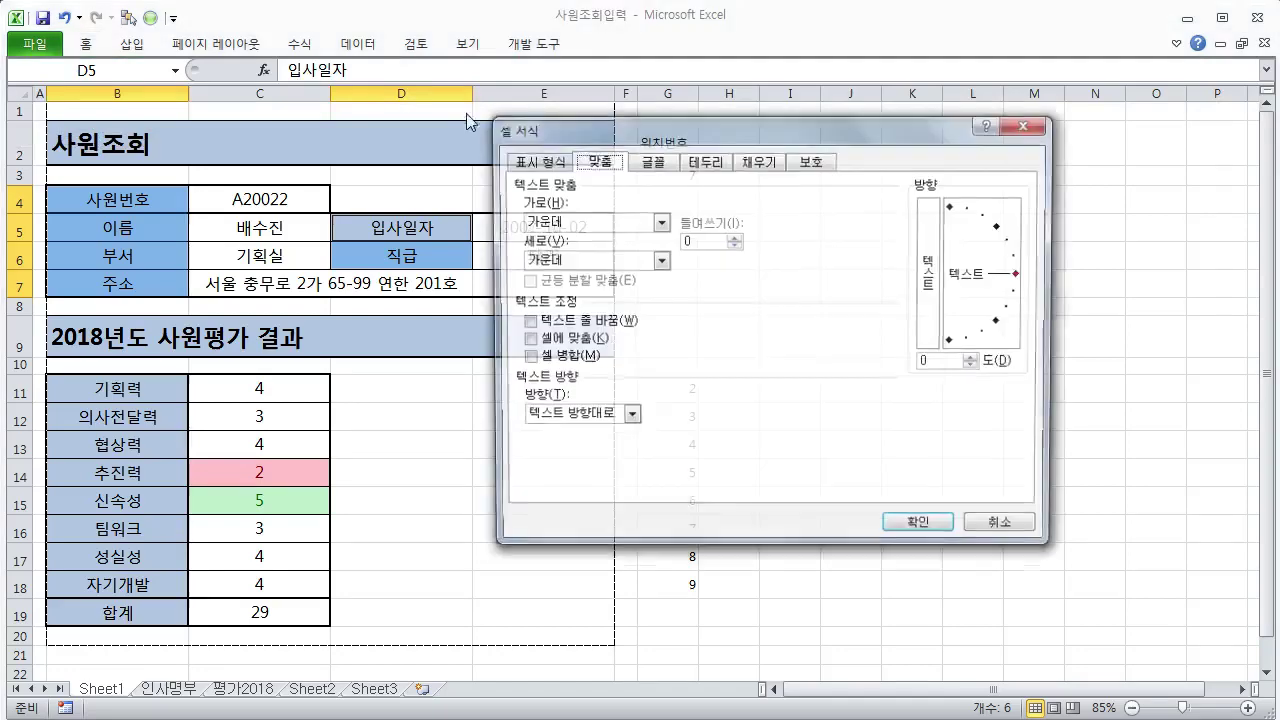
{"action": "left_click_drag", "start_coordinate": [598, 126], "coordinate": [629, 161]}
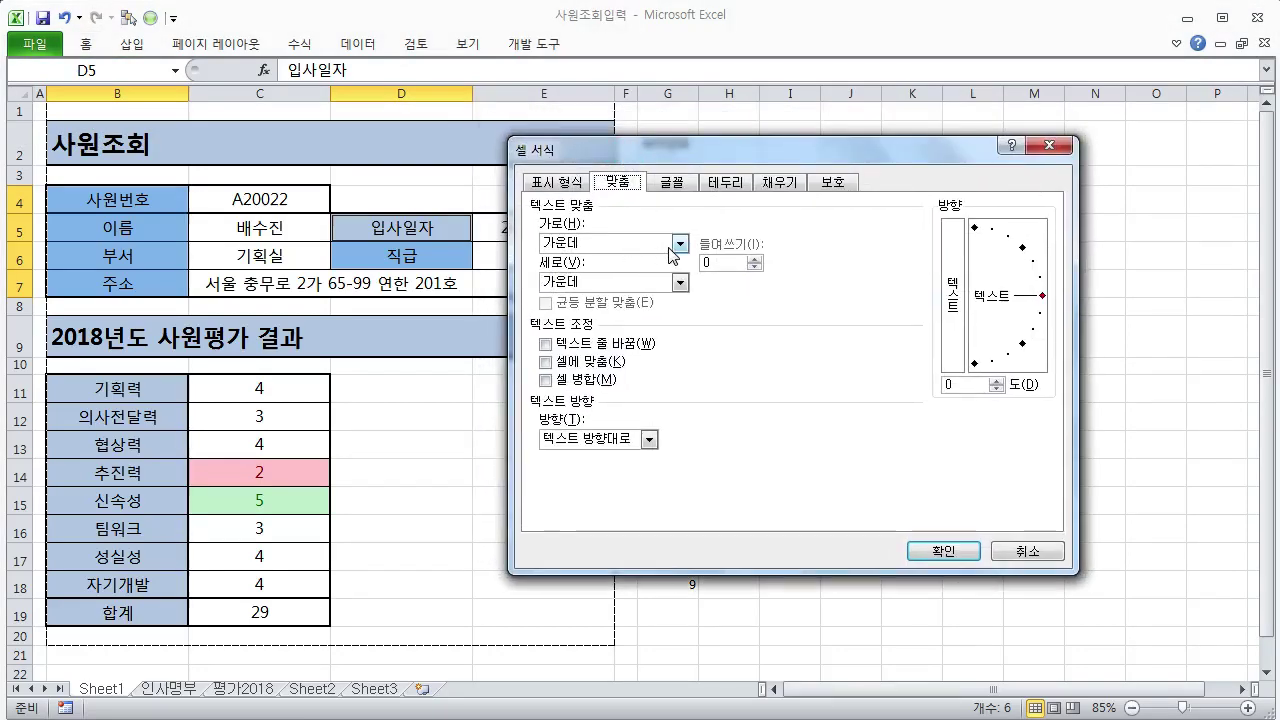
{"action": "left_click", "coordinate": [679, 243]}
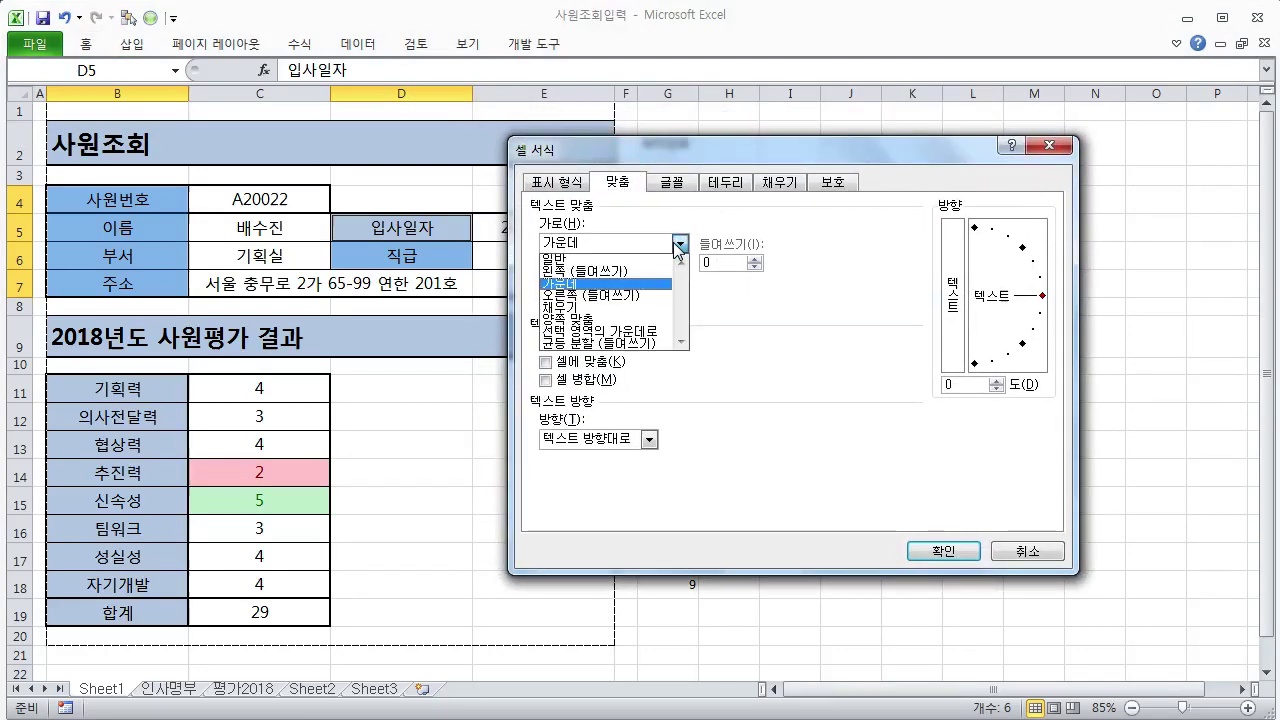
{"action": "left_click", "coordinate": [655, 344]}
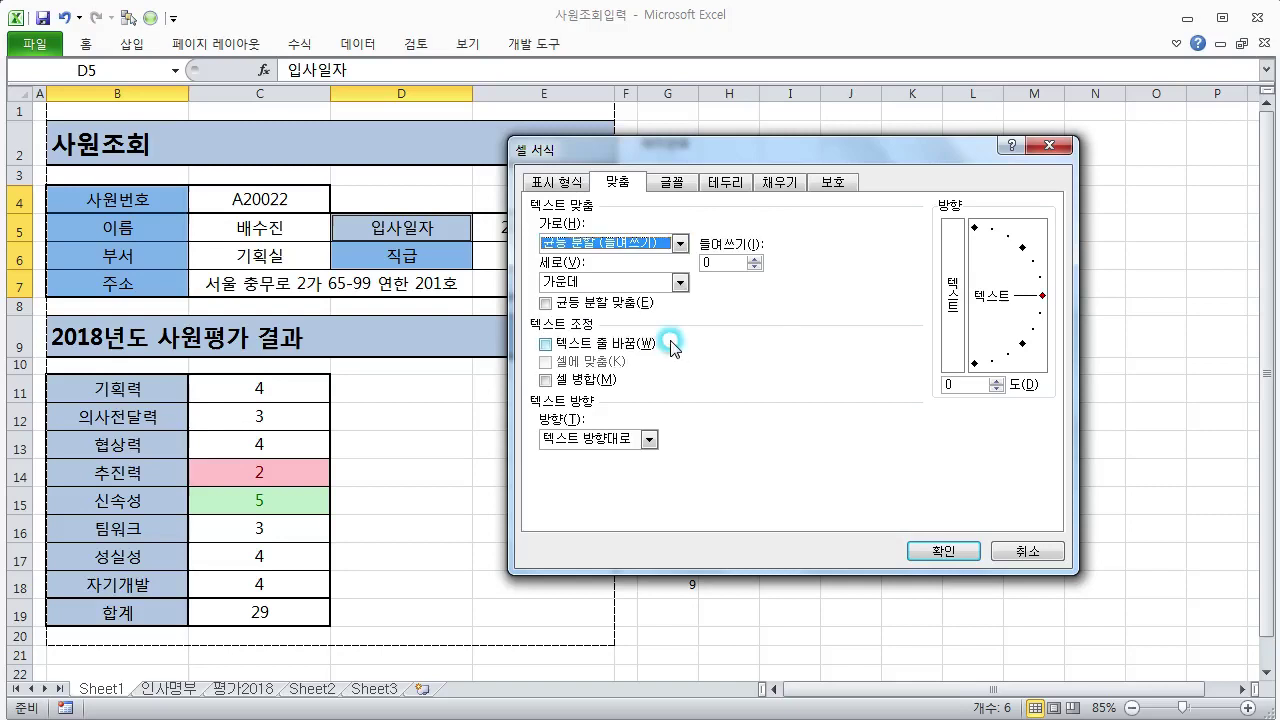
{"action": "left_click", "coordinate": [940, 553]}
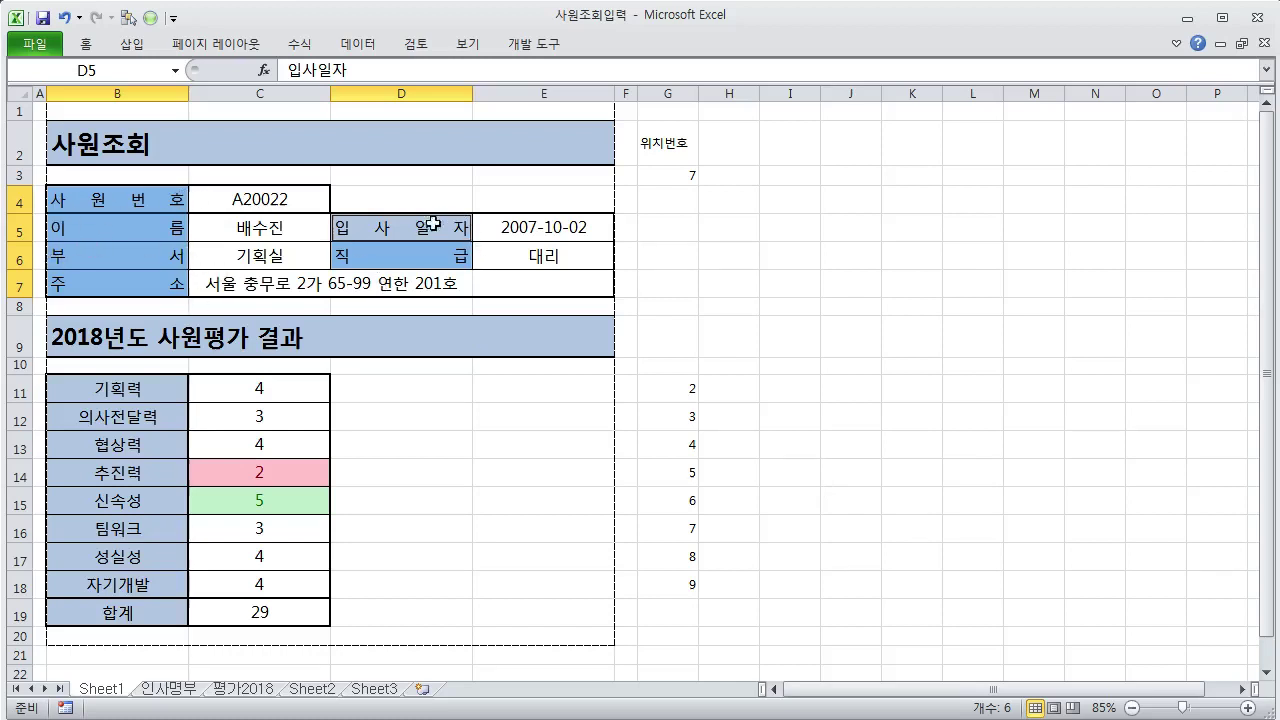
- Set the indent of the distributed labels in B4:B7 and D5:D6 to 1
{"action": "left_click", "coordinate": [101, 36]}
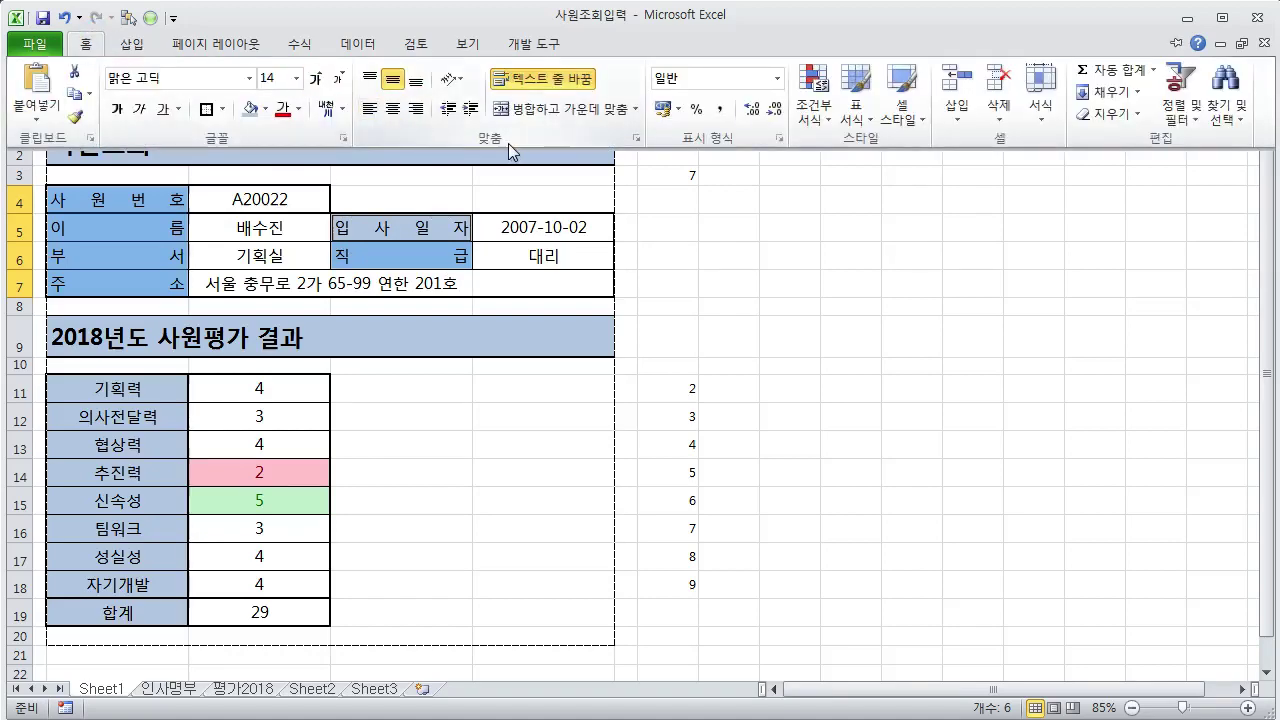
{"action": "left_click", "coordinate": [634, 138]}
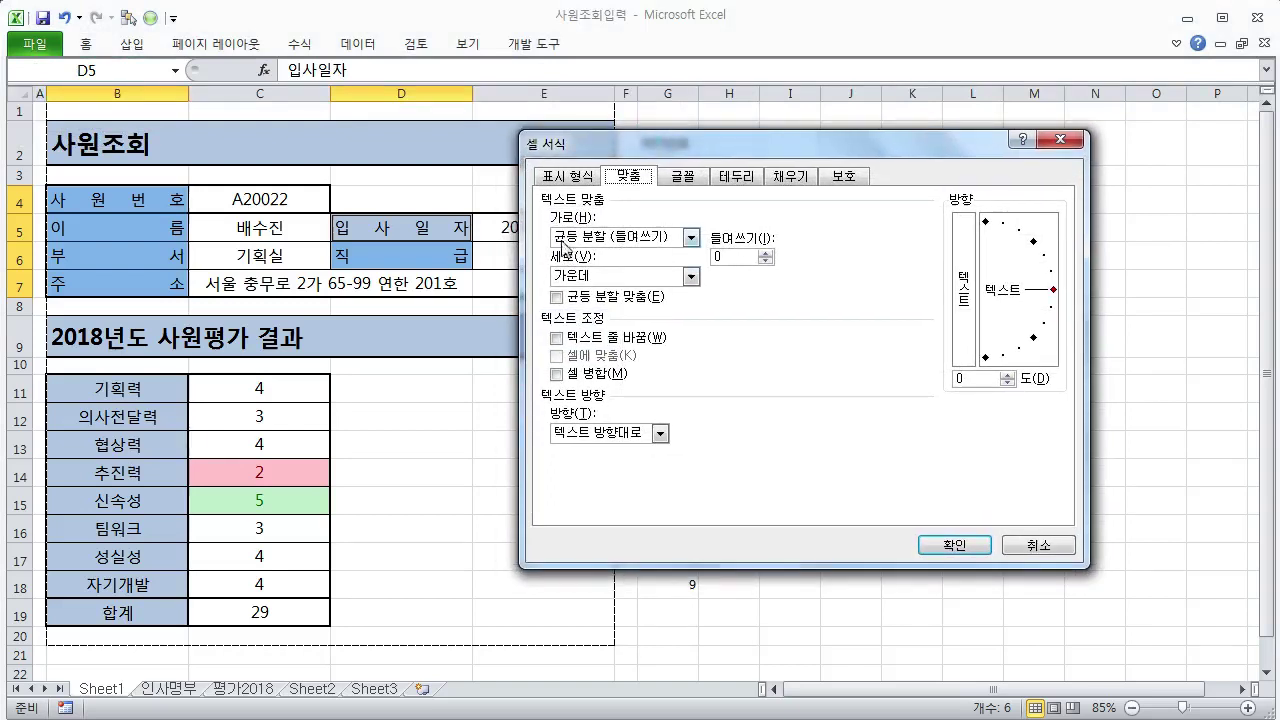
{"action": "left_click", "coordinate": [766, 253]}
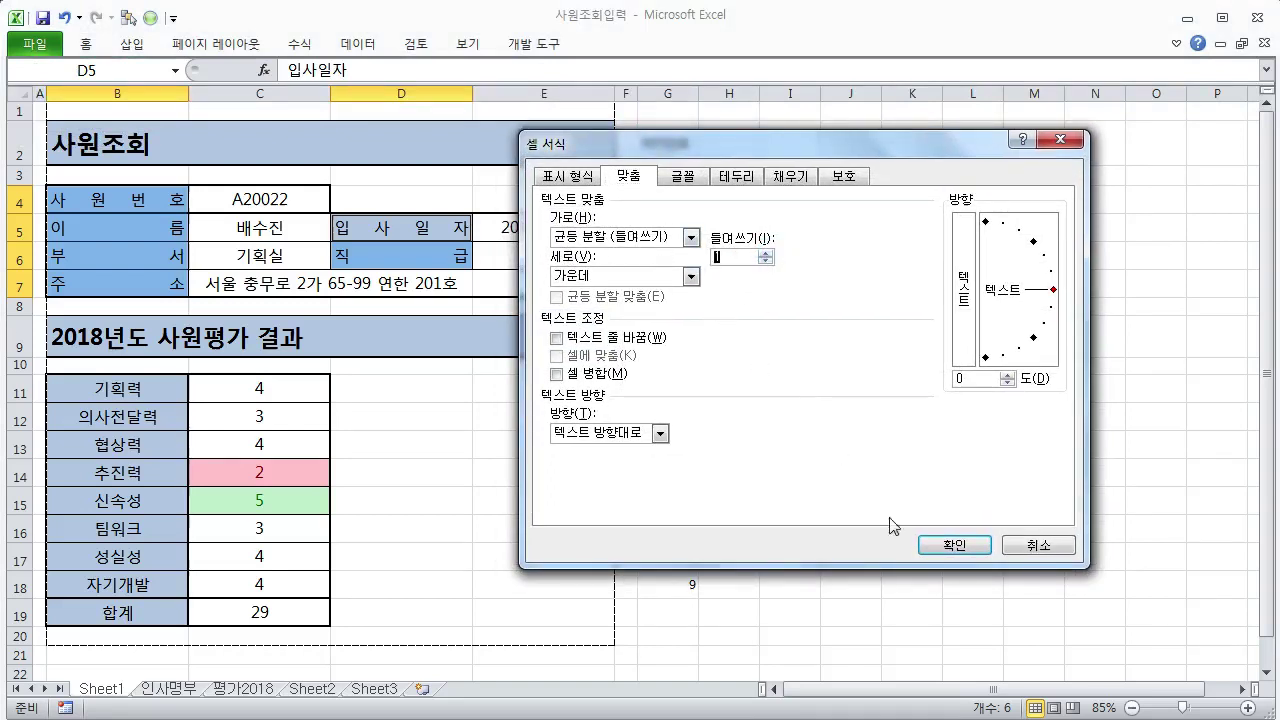
{"action": "left_click", "coordinate": [960, 550]}
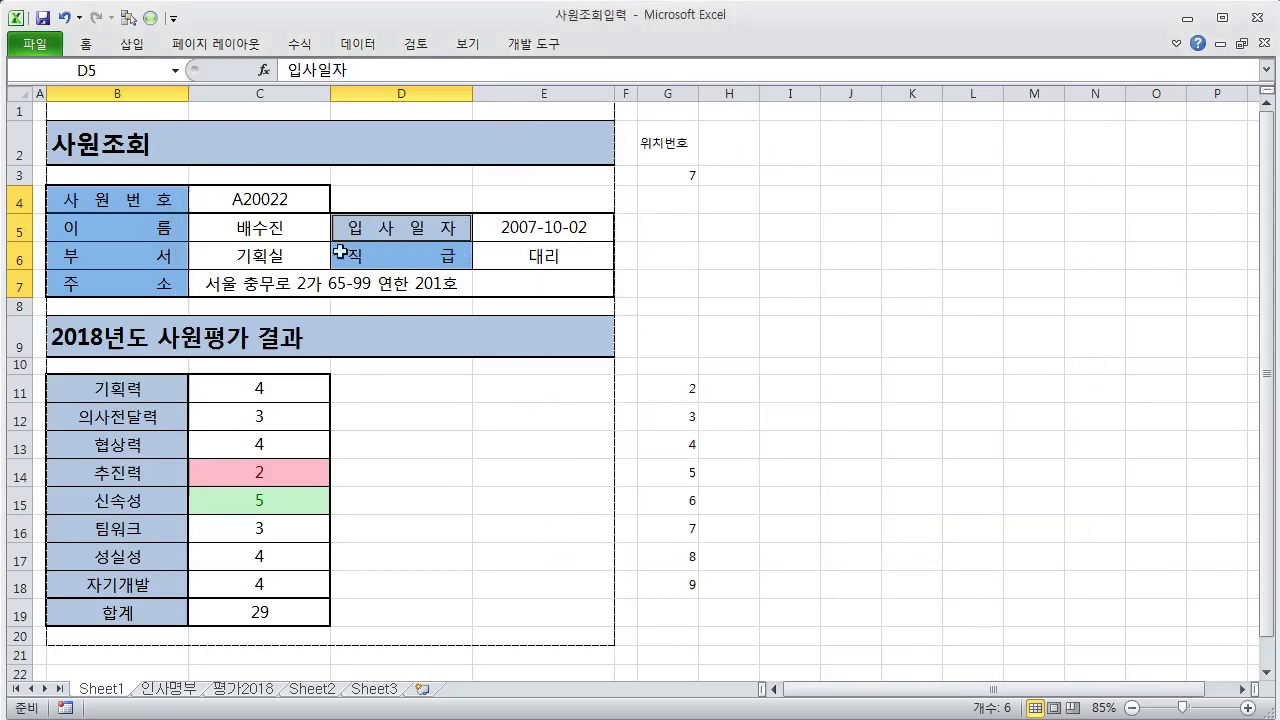
{"action": "left_click", "coordinate": [728, 291]}
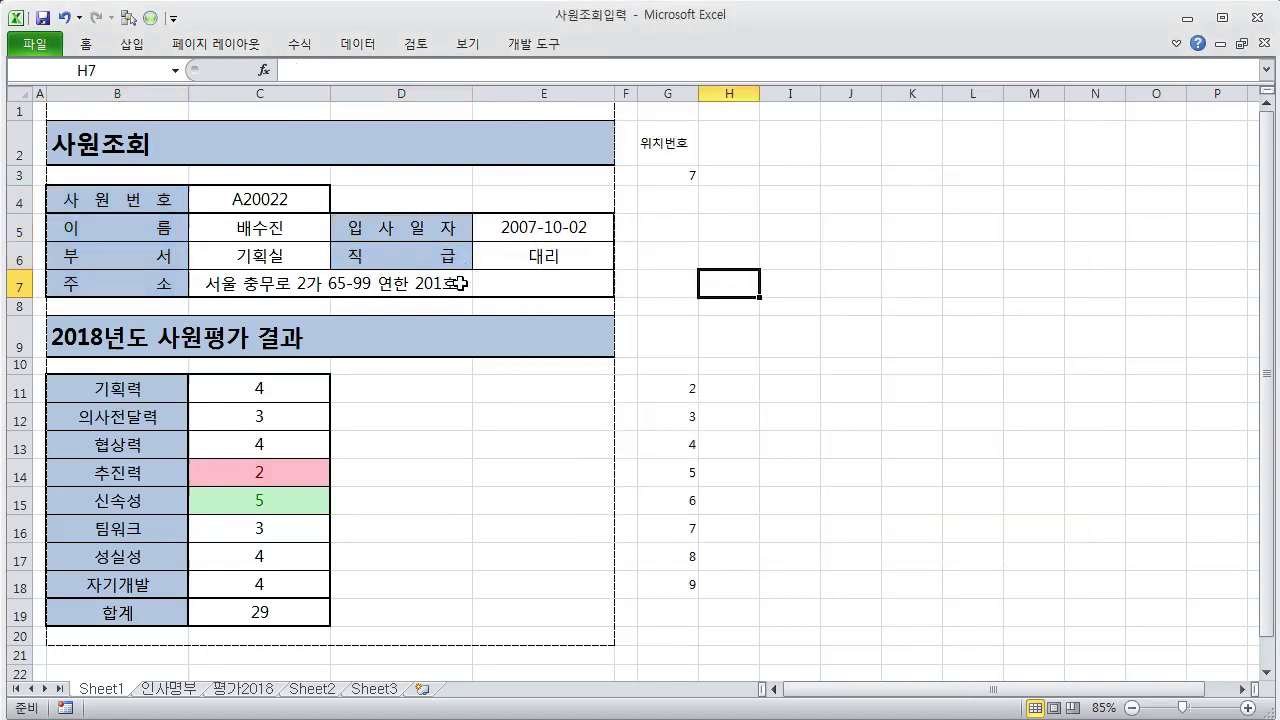
- Switch to 양식꾸미는법.pdf, examine the 입사일자 date format in the sample form, and return to the 사원조회입력 workbook
{"action": "left_click", "coordinate": [325, 719]}
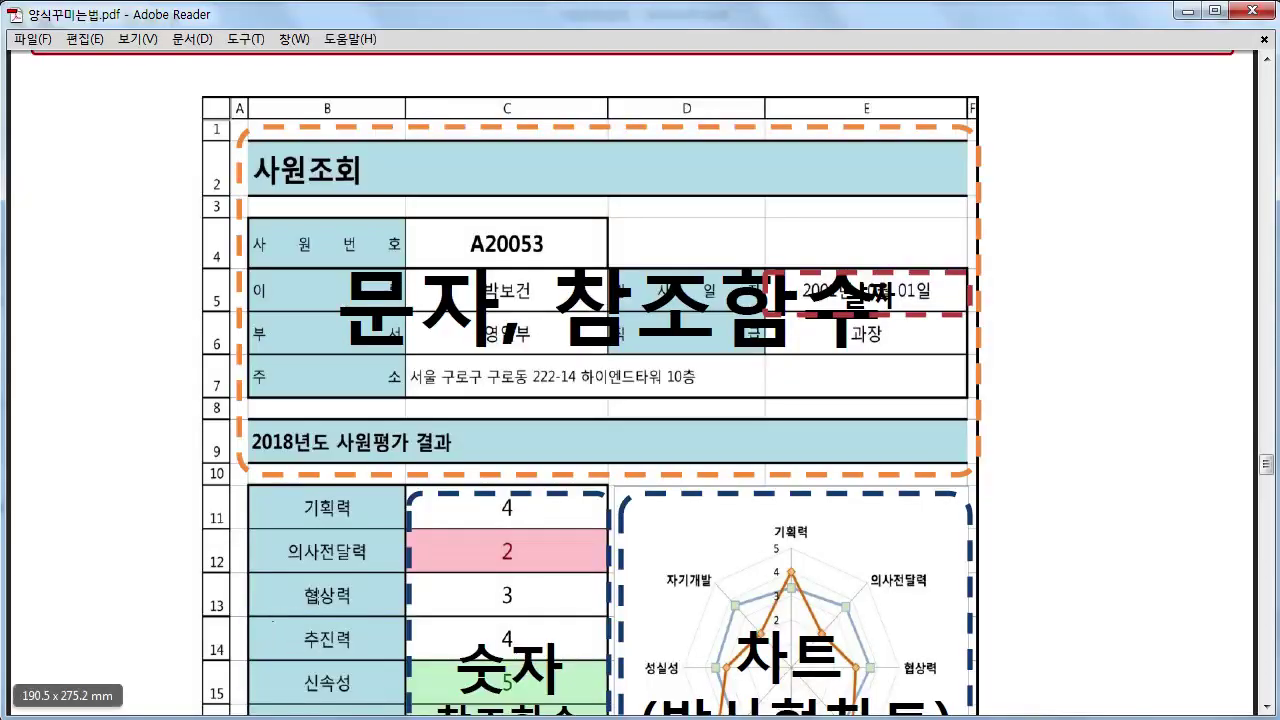
{"action": "scroll", "coordinate": [680, 551], "scroll_direction": "down", "scroll_amount": 3}
{"action": "scroll", "coordinate": [686, 551], "scroll_direction": "down", "scroll_amount": 10}
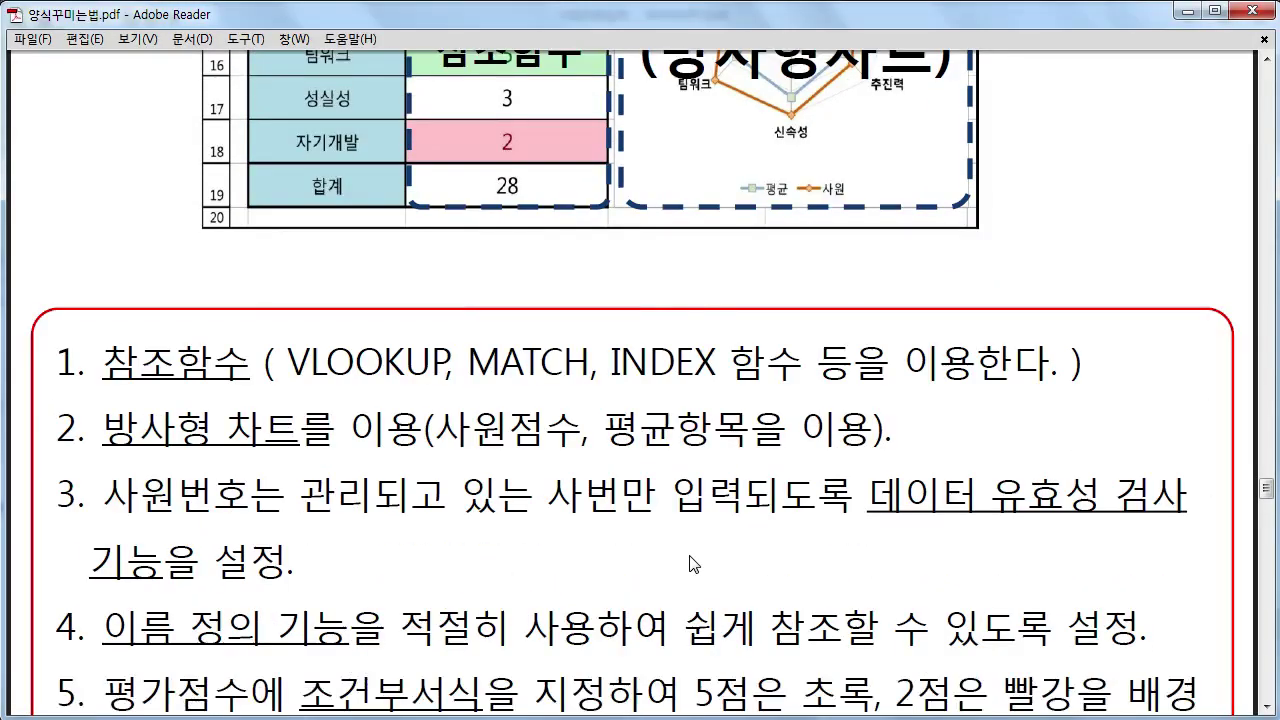
{"action": "scroll", "coordinate": [1086, 509], "scroll_direction": "up", "scroll_amount": 11}
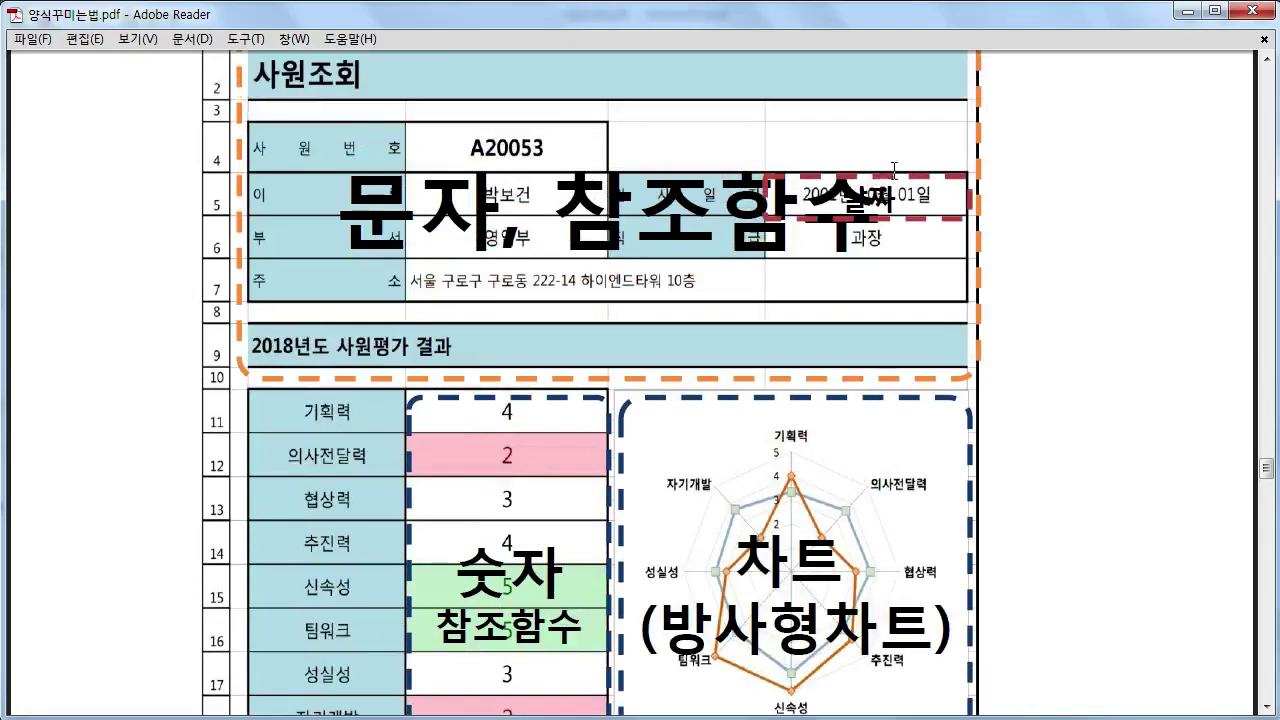
{"action": "scroll", "coordinate": [1120, 231], "scroll_direction": "up", "scroll_amount": 15}
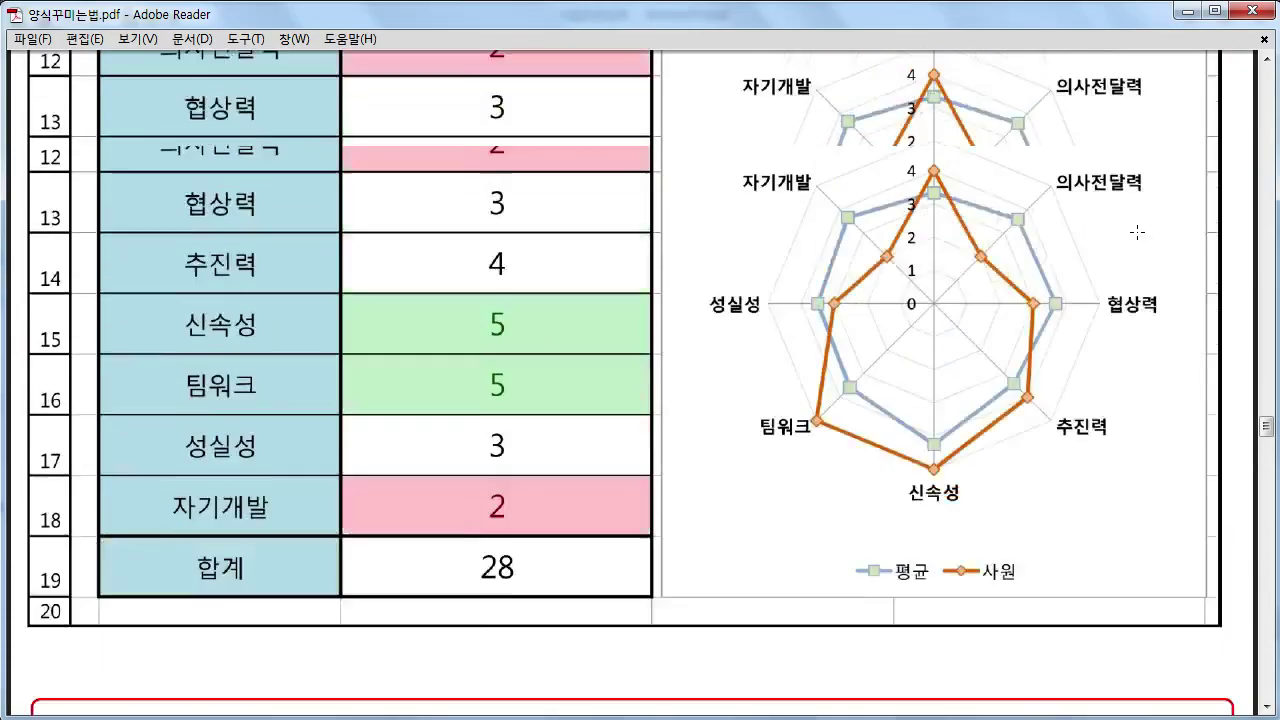
{"action": "scroll", "coordinate": [1136, 232], "scroll_direction": "up", "scroll_amount": 2}
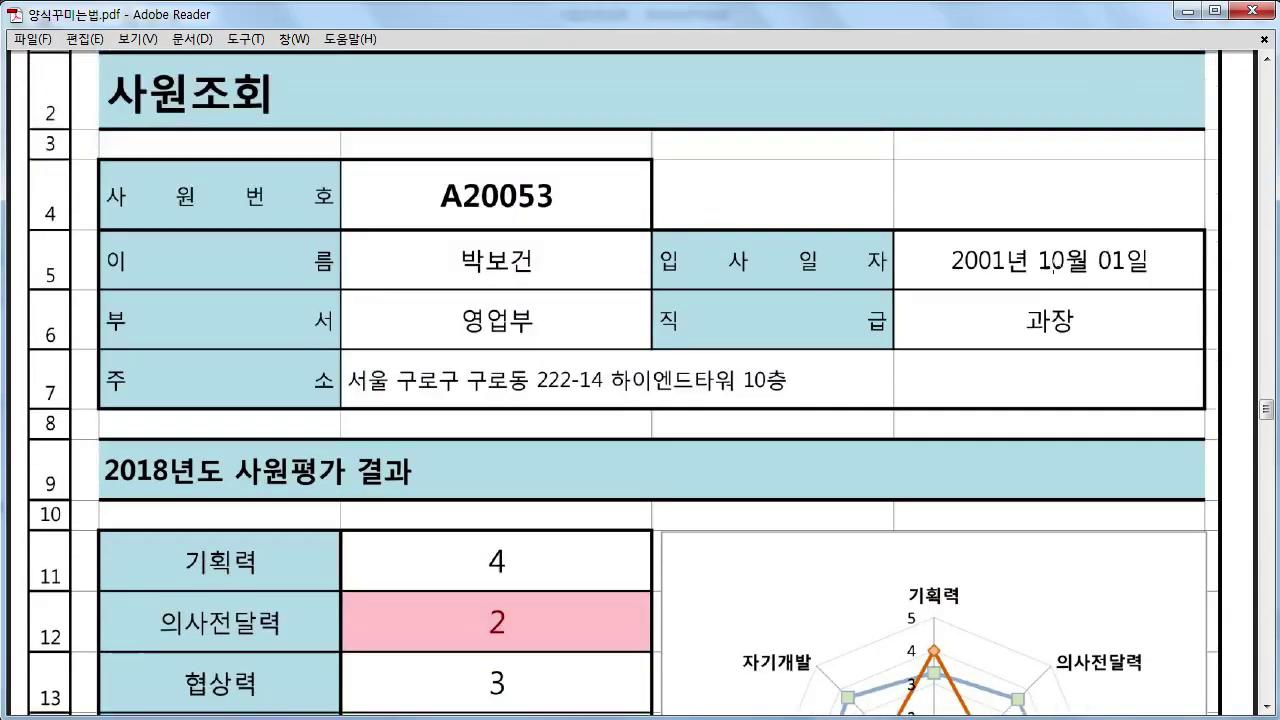
{"action": "left_click", "coordinate": [240, 715]}
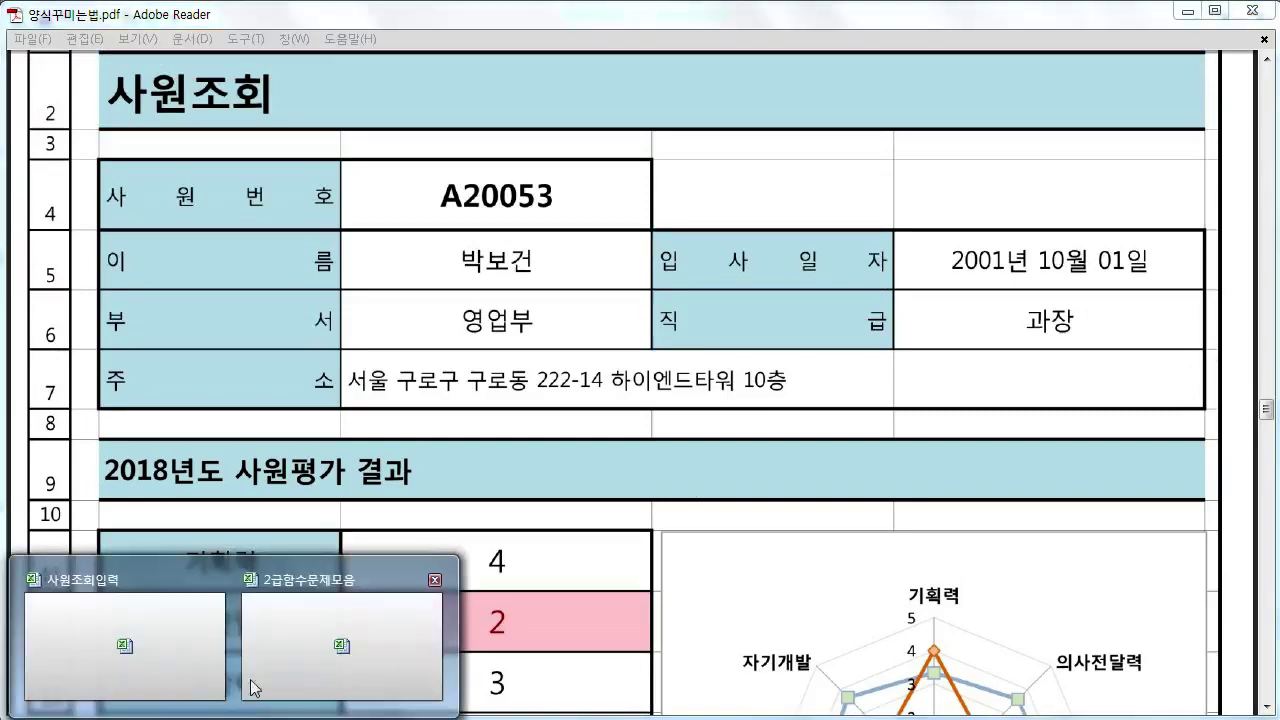
{"action": "left_click", "coordinate": [204, 639]}
- Format the 입사일자 value in E5 with the Korean date format 2001년 3월 14일
{"action": "left_click", "coordinate": [567, 226]}
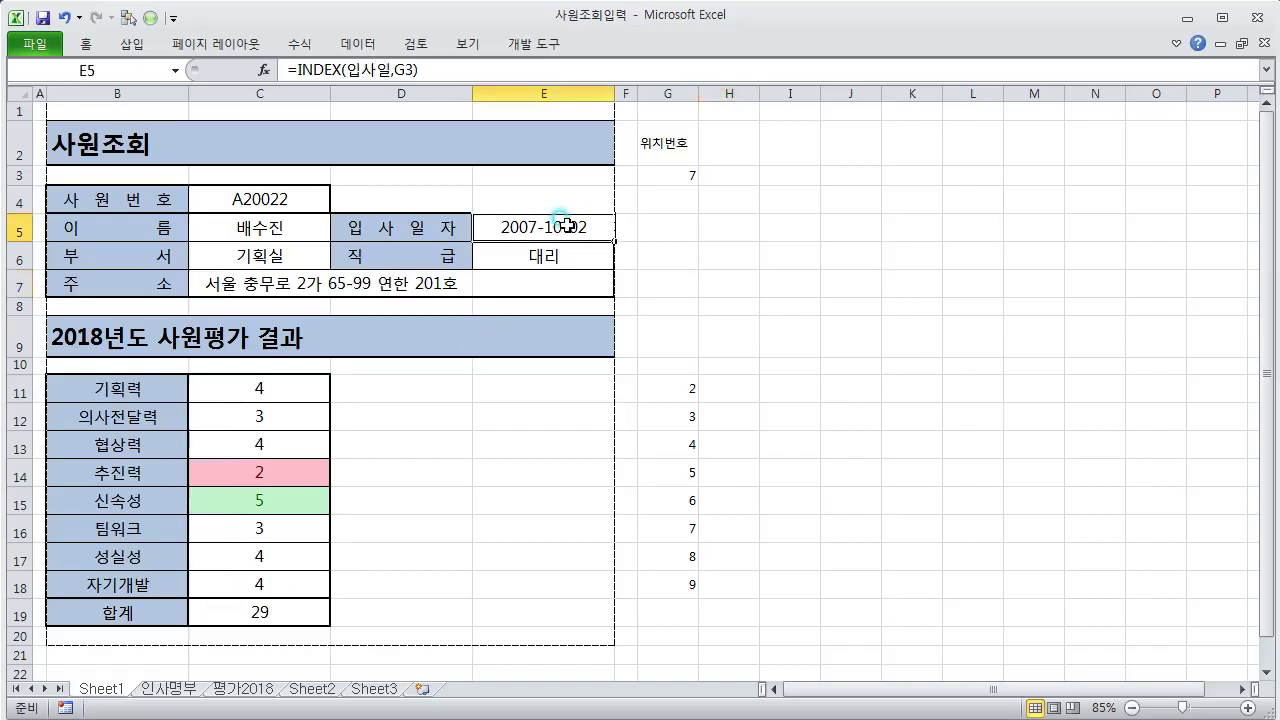
{"action": "left_click", "coordinate": [99, 46]}
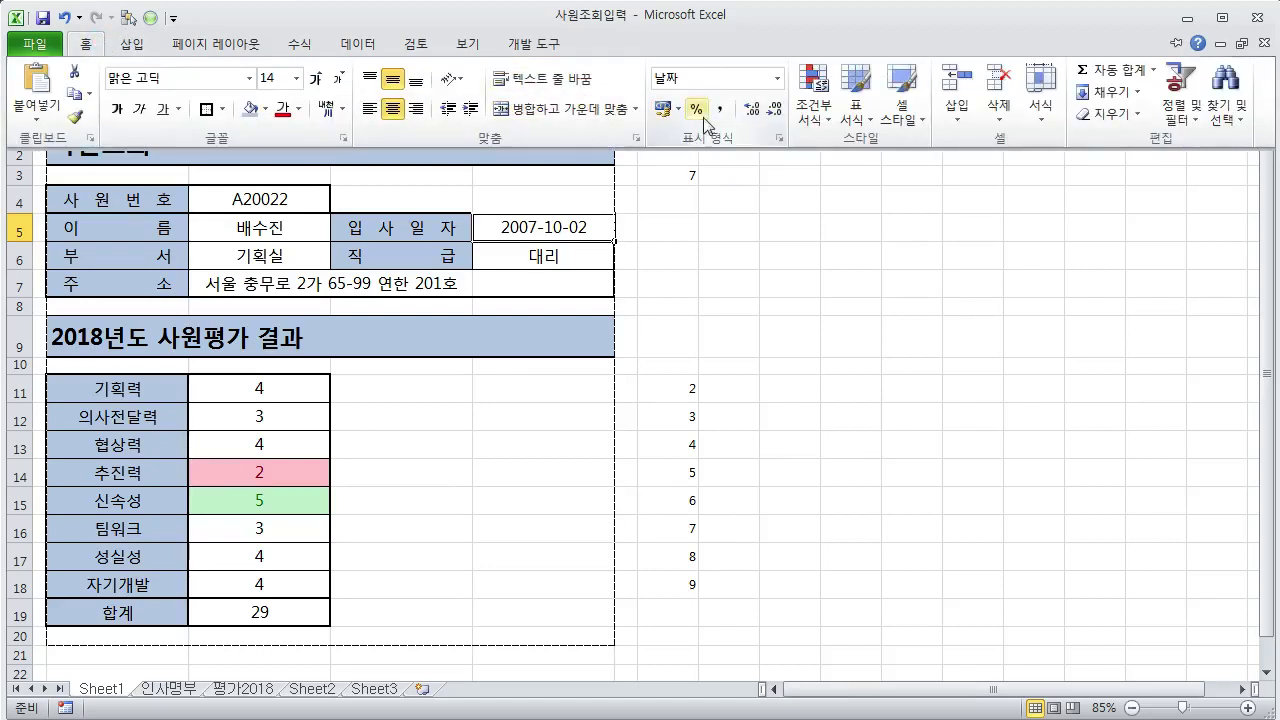
{"action": "left_click", "coordinate": [777, 78]}
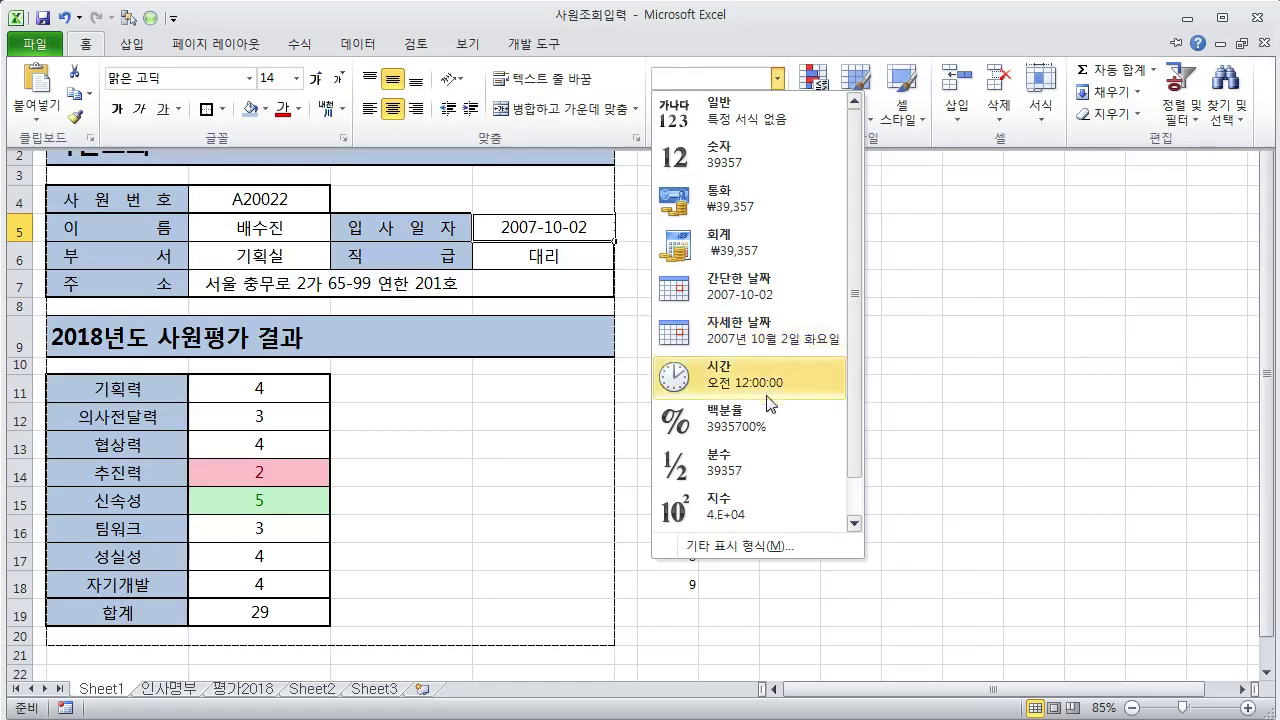
{"action": "left_click", "coordinate": [757, 548]}
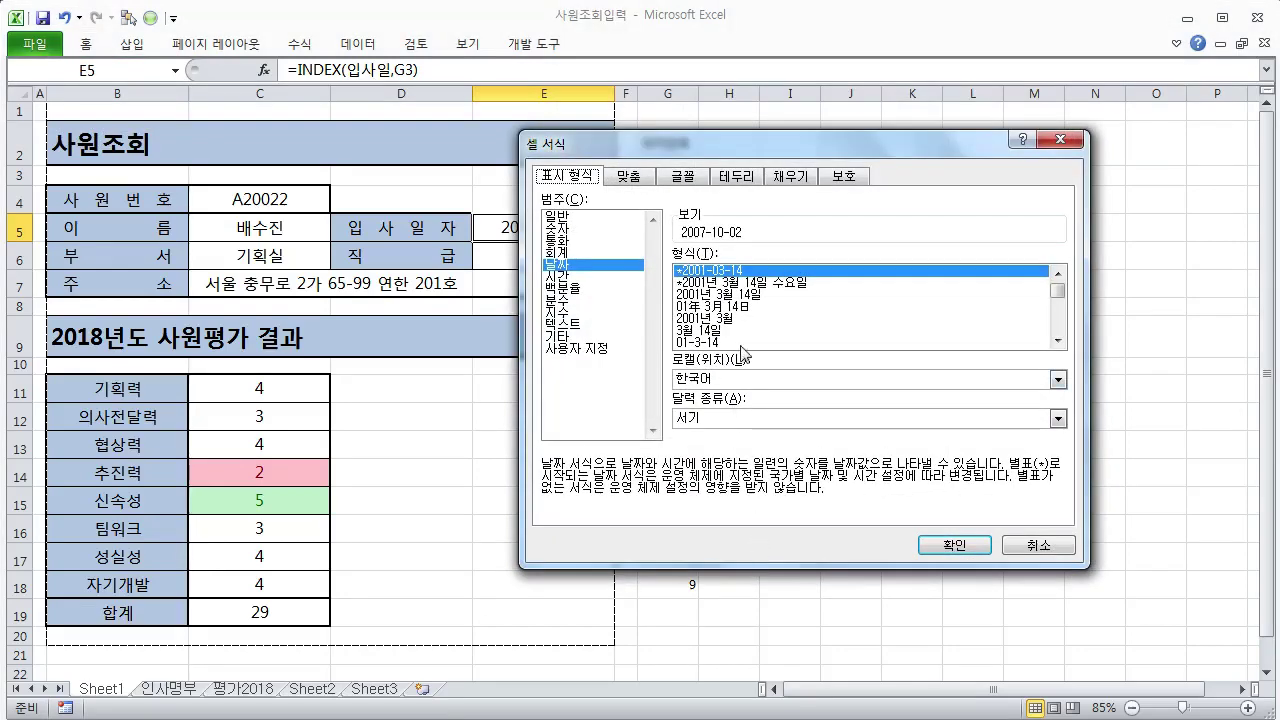
{"action": "left_click", "coordinate": [752, 294]}
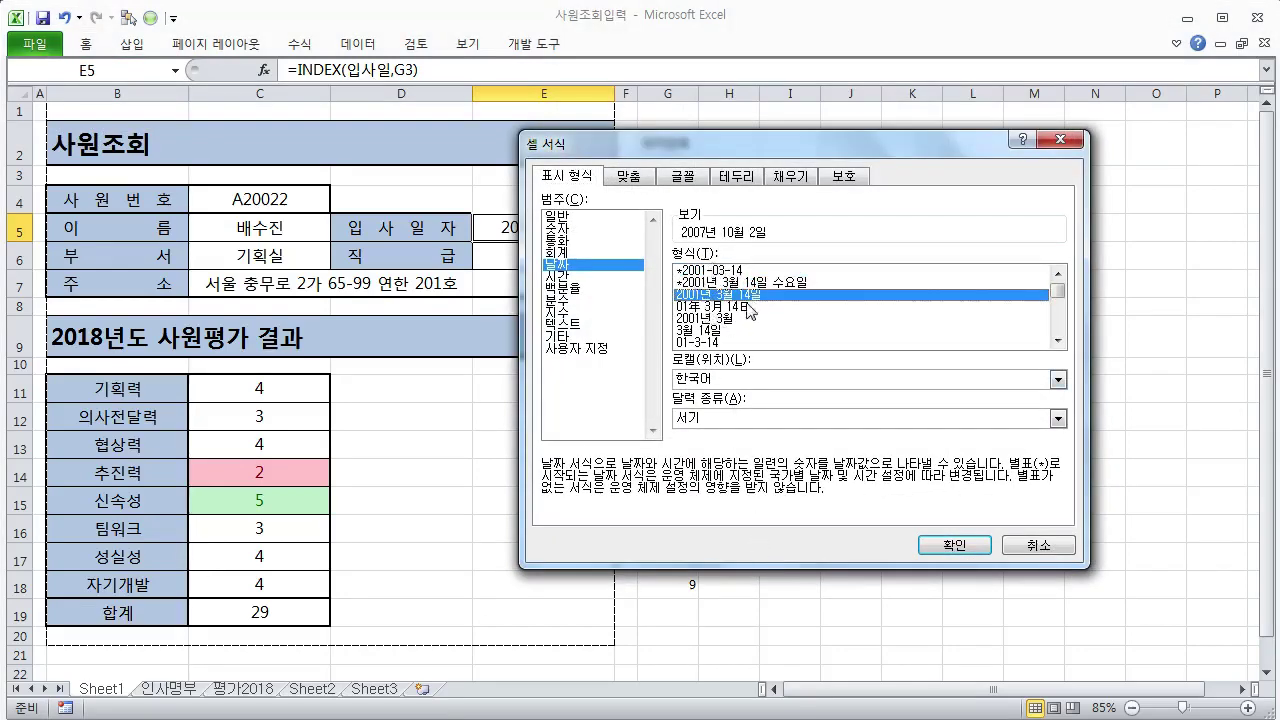
{"action": "left_click", "coordinate": [955, 545]}
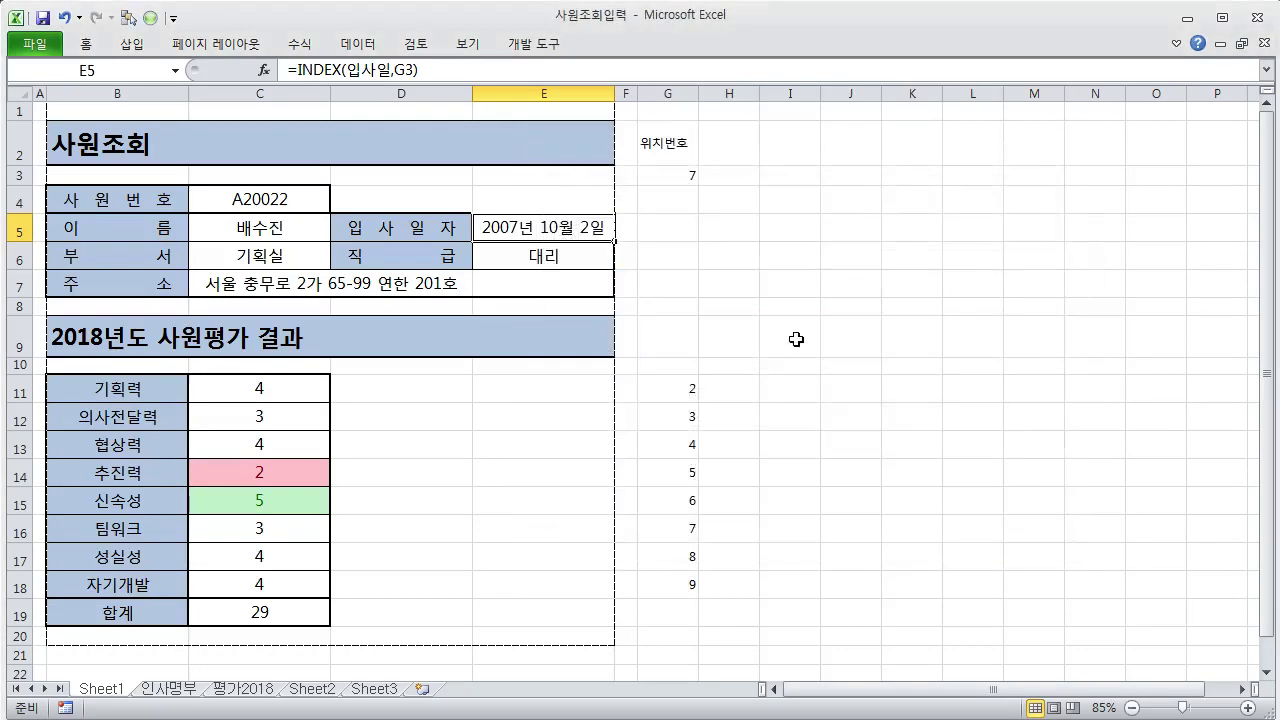
{"action": "left_click", "coordinate": [756, 301]}
{"action": "left_click", "coordinate": [862, 330]}
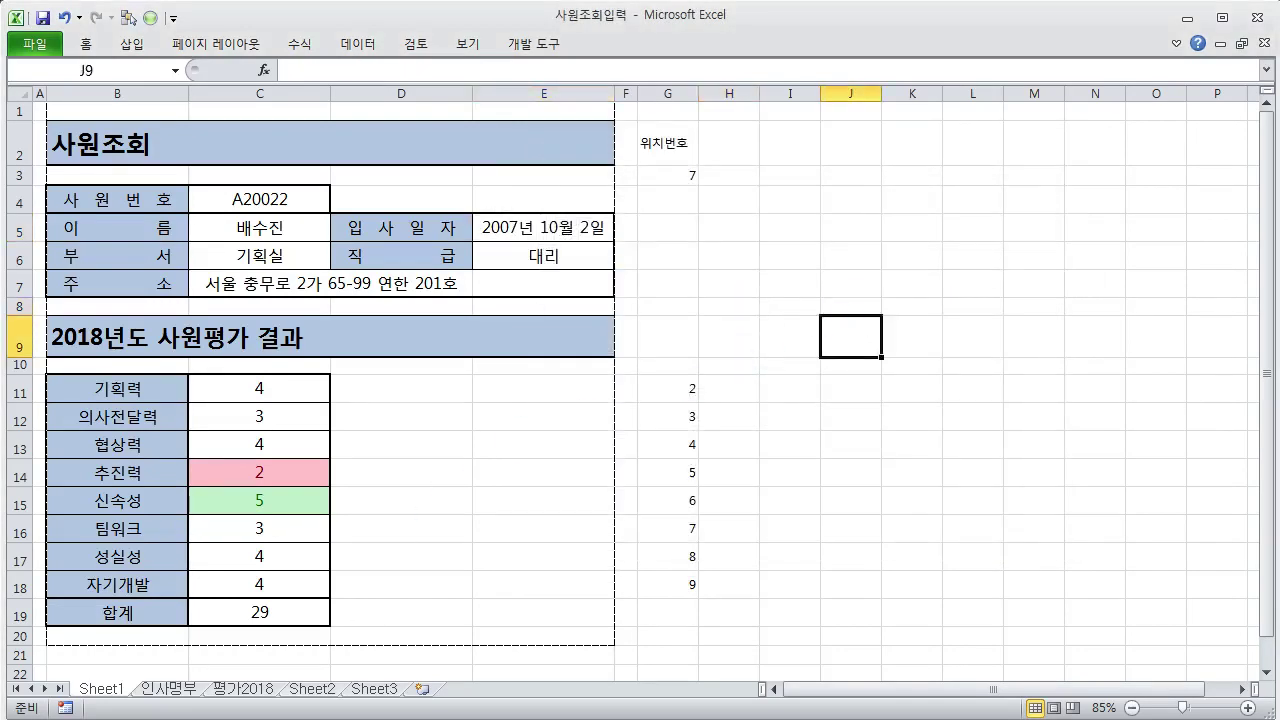
- Switch to 양식꾸미는법.pdf and examine the radar chart (방사형차트) requirement in the annotated 사원조회 form
{"action": "key", "text": "alt+Tab"}
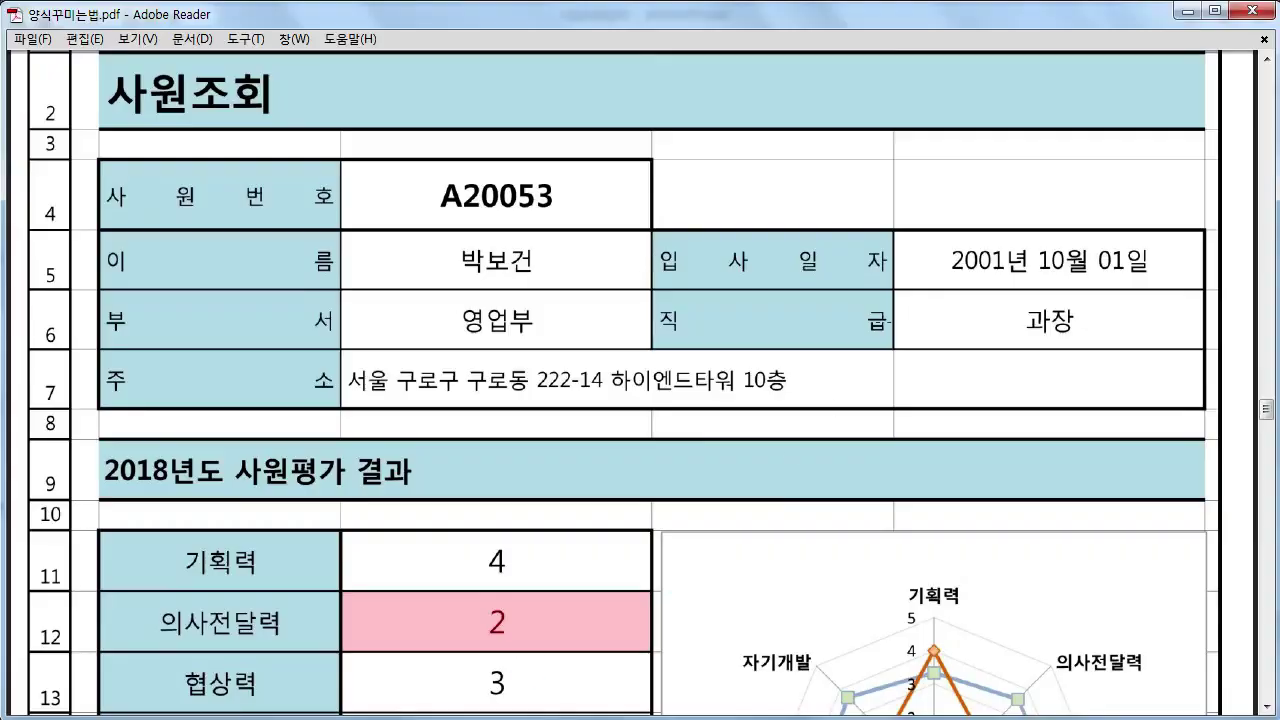
{"action": "scroll", "coordinate": [880, 330], "scroll_direction": "down", "scroll_amount": 10}
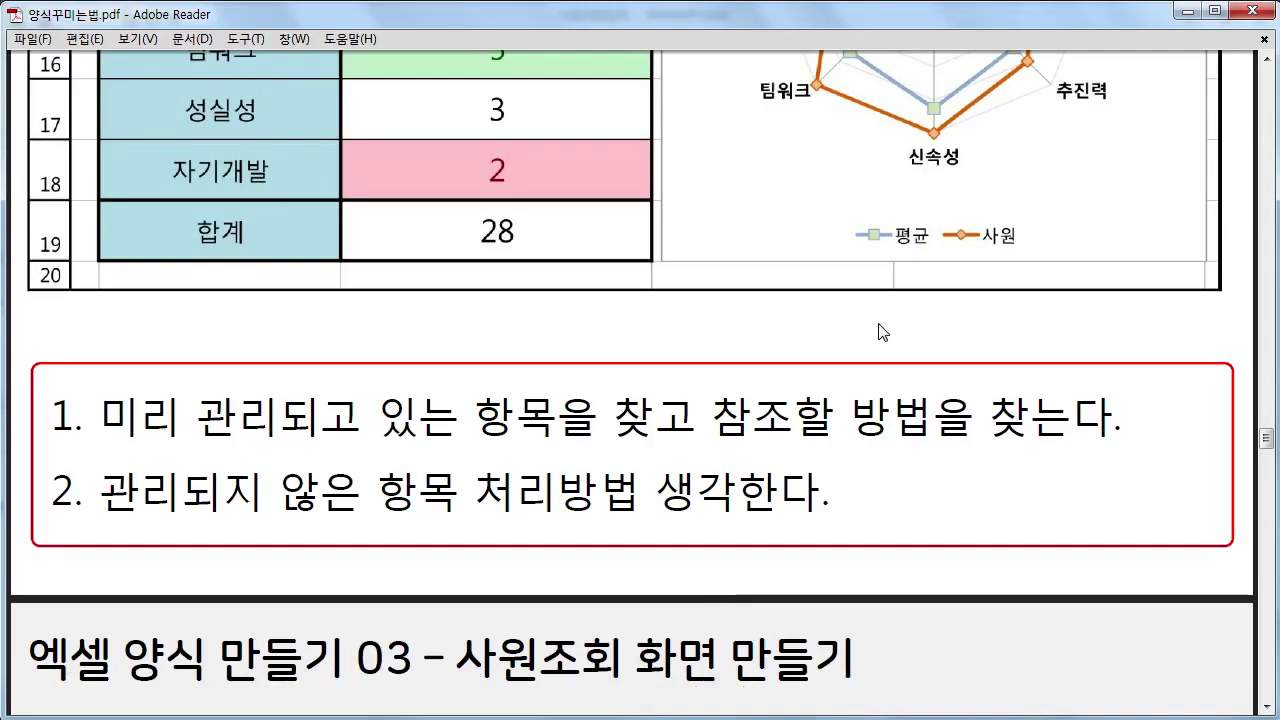
{"action": "scroll", "coordinate": [880, 331], "scroll_direction": "down", "scroll_amount": 10}
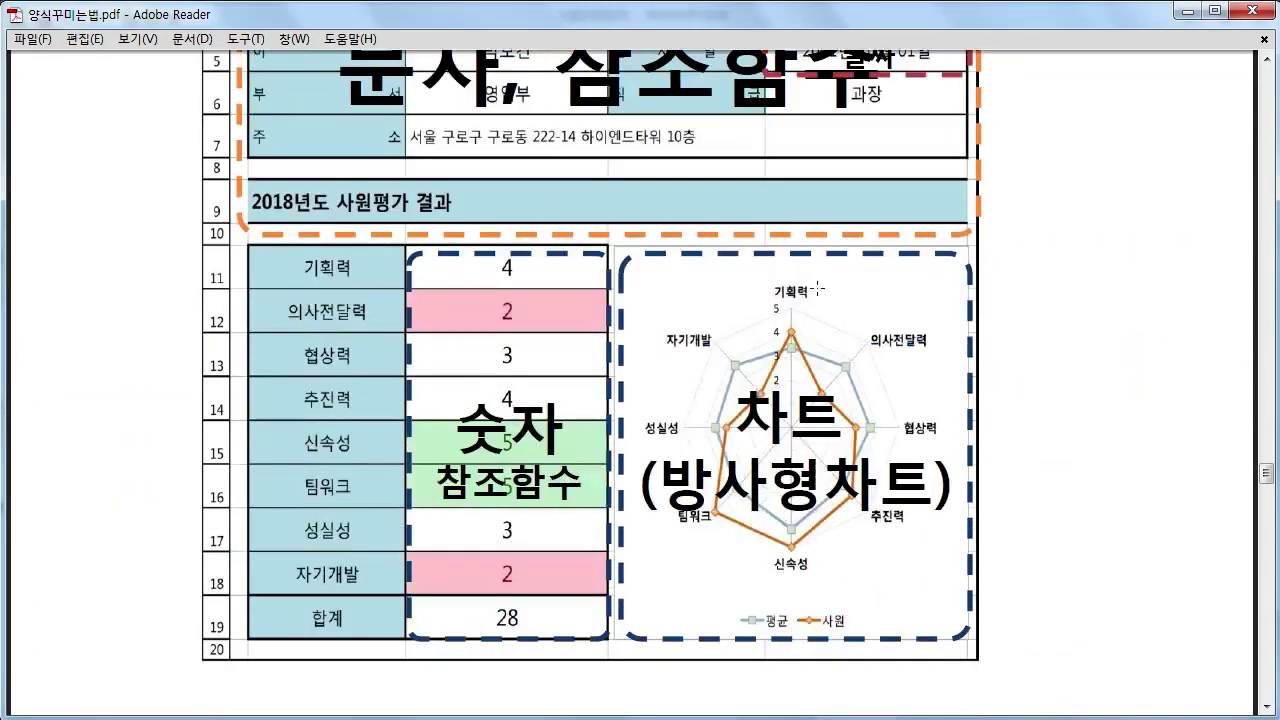